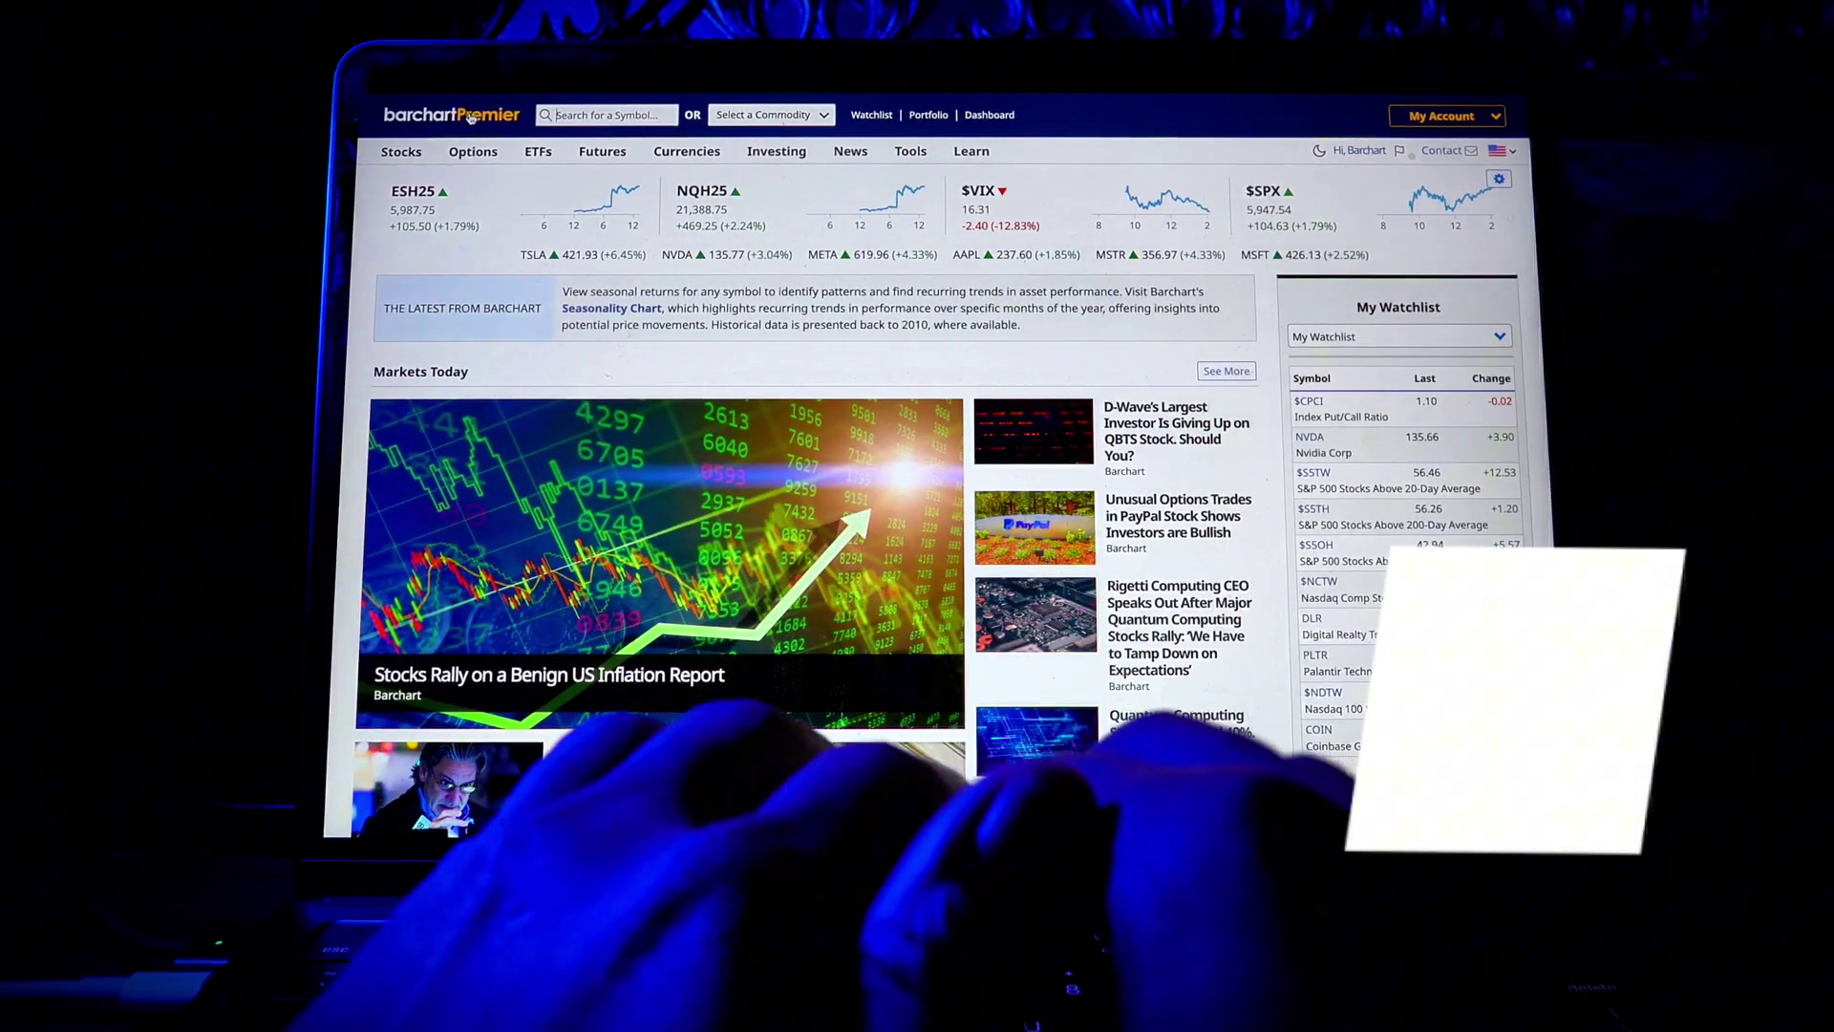
# Open the All US Exchanges Volume Leaders list and switch it to the Performance view
pyautogui.moveTo(415, 155)
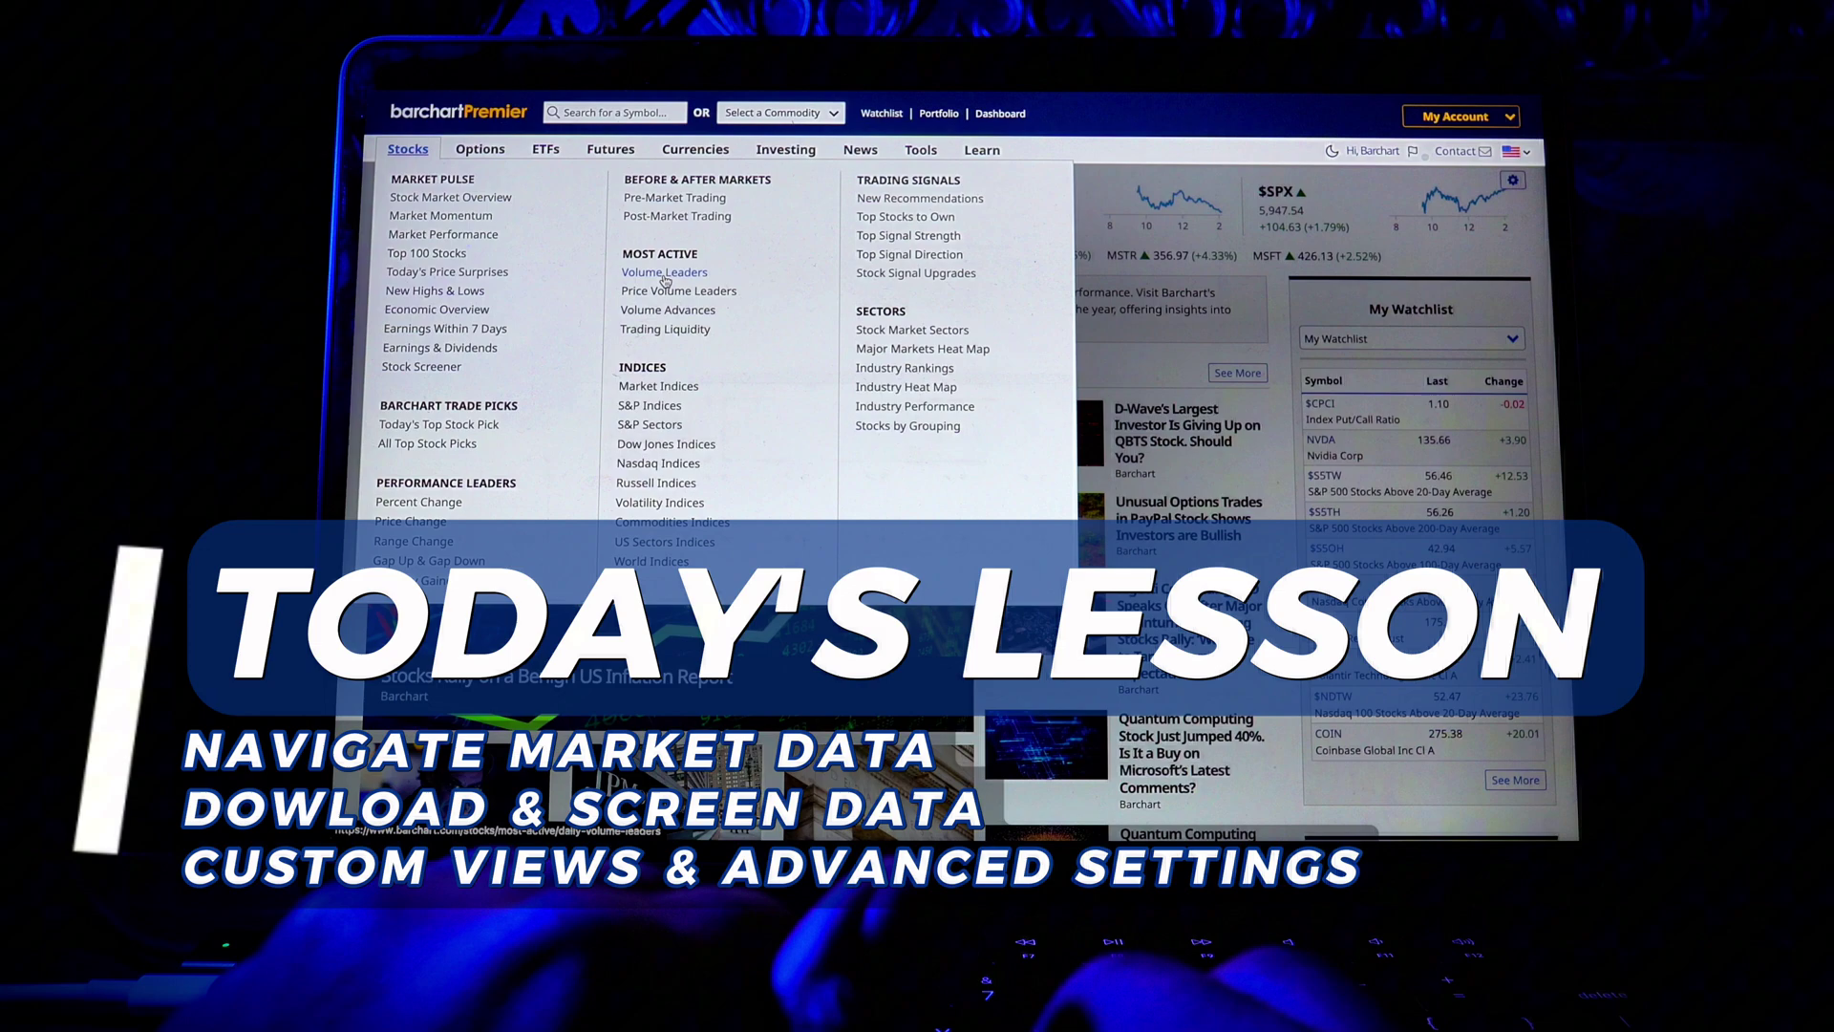
pyautogui.click(666, 274)
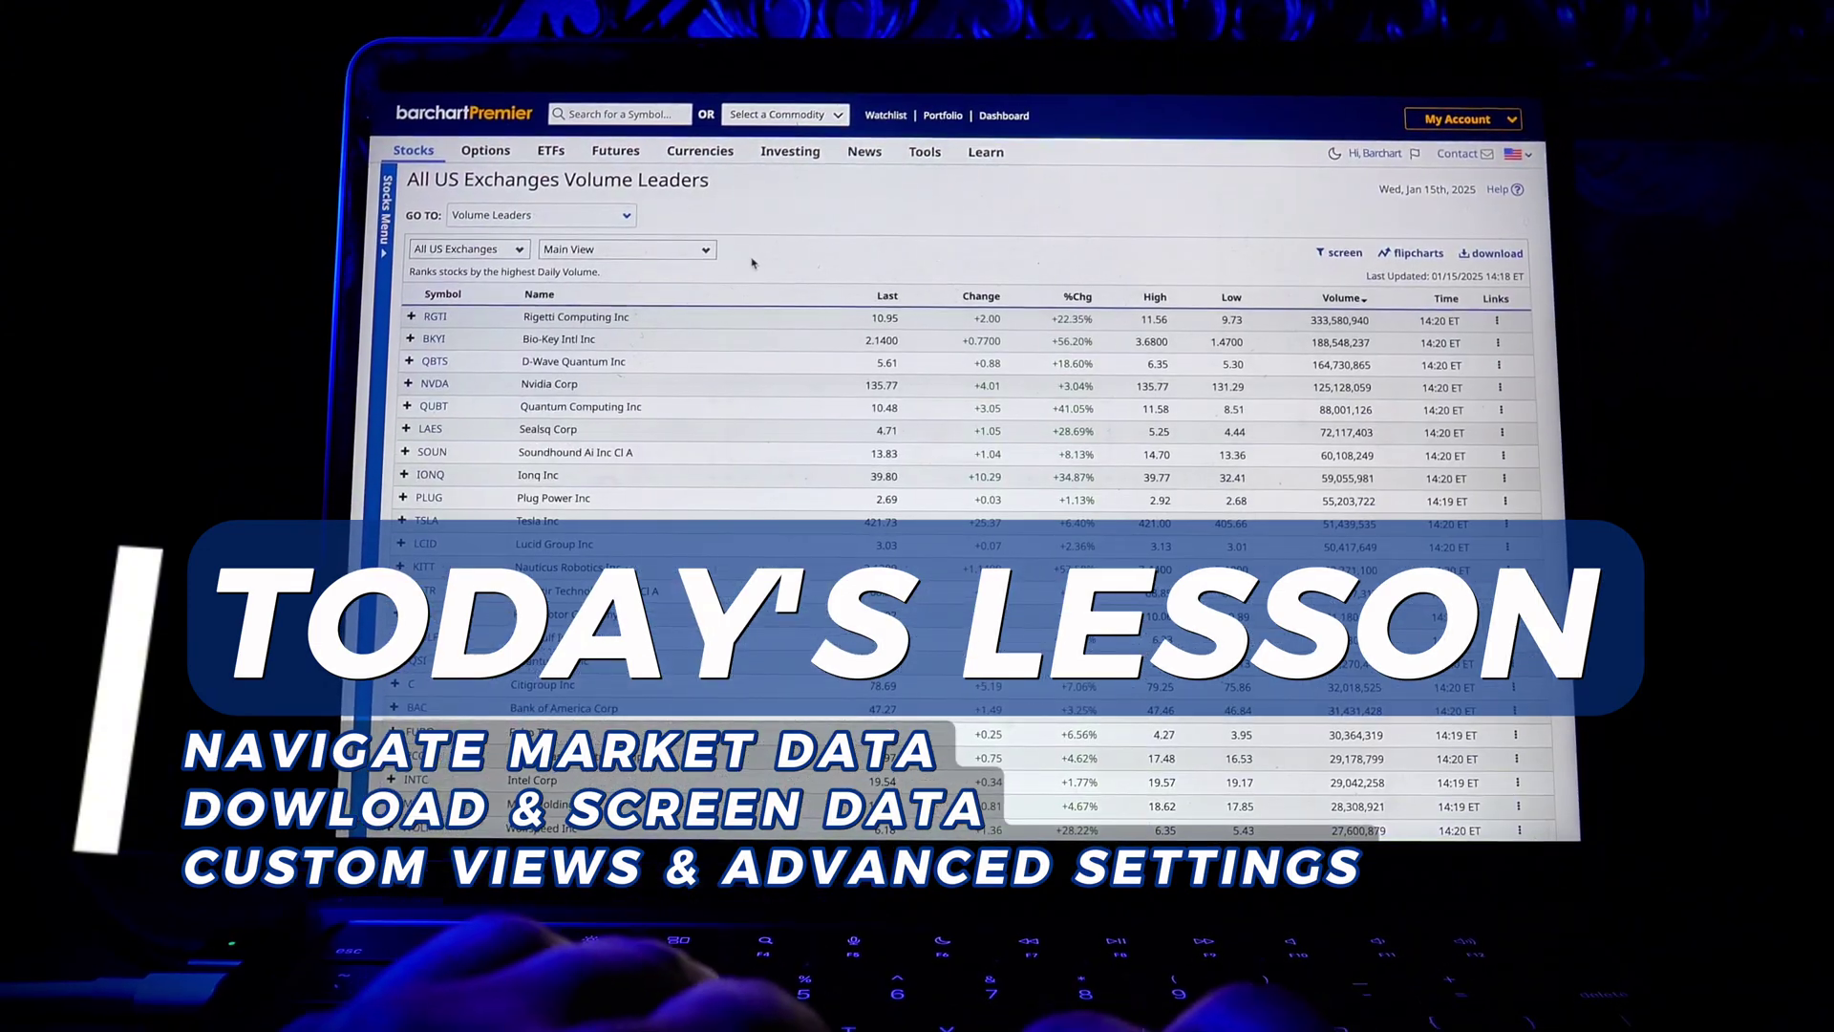
pyautogui.click(688, 250)
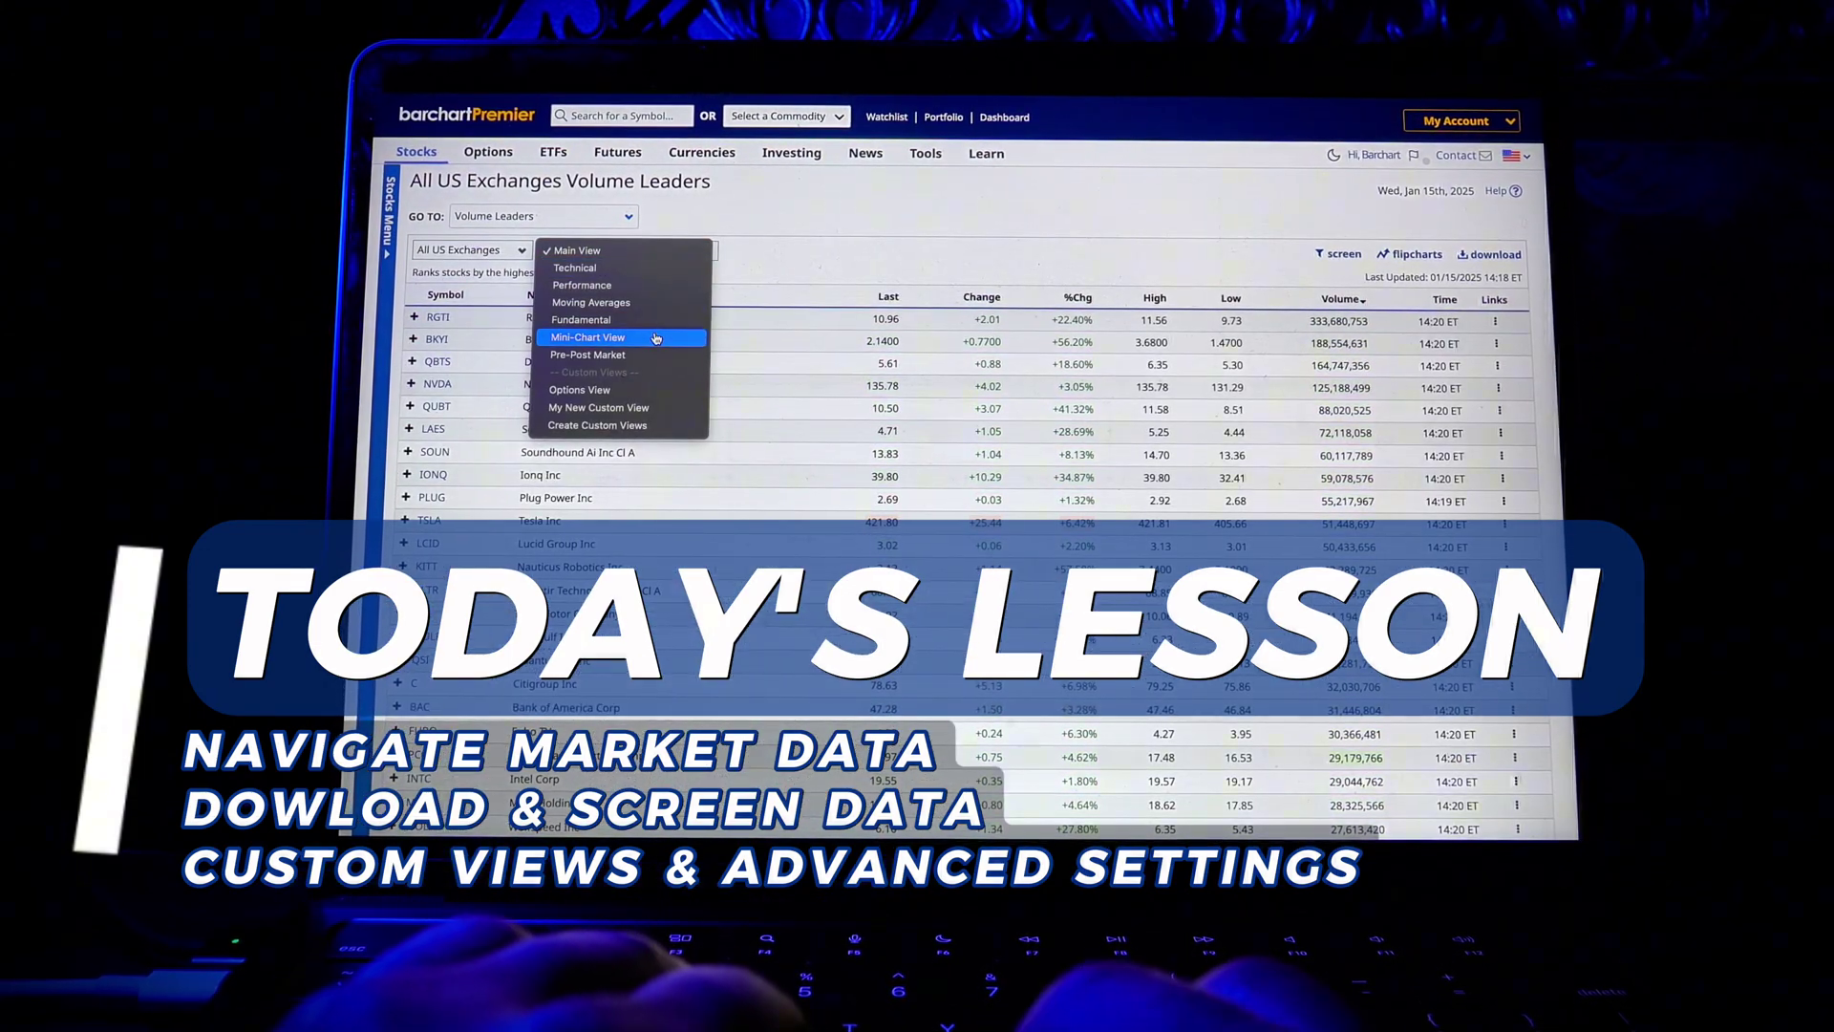
pyautogui.click(582, 284)
# Open the SOUN row's actions popup, then go to the Top 100 Stocks To Buy page
pyautogui.scroll(-2, 744, 420)
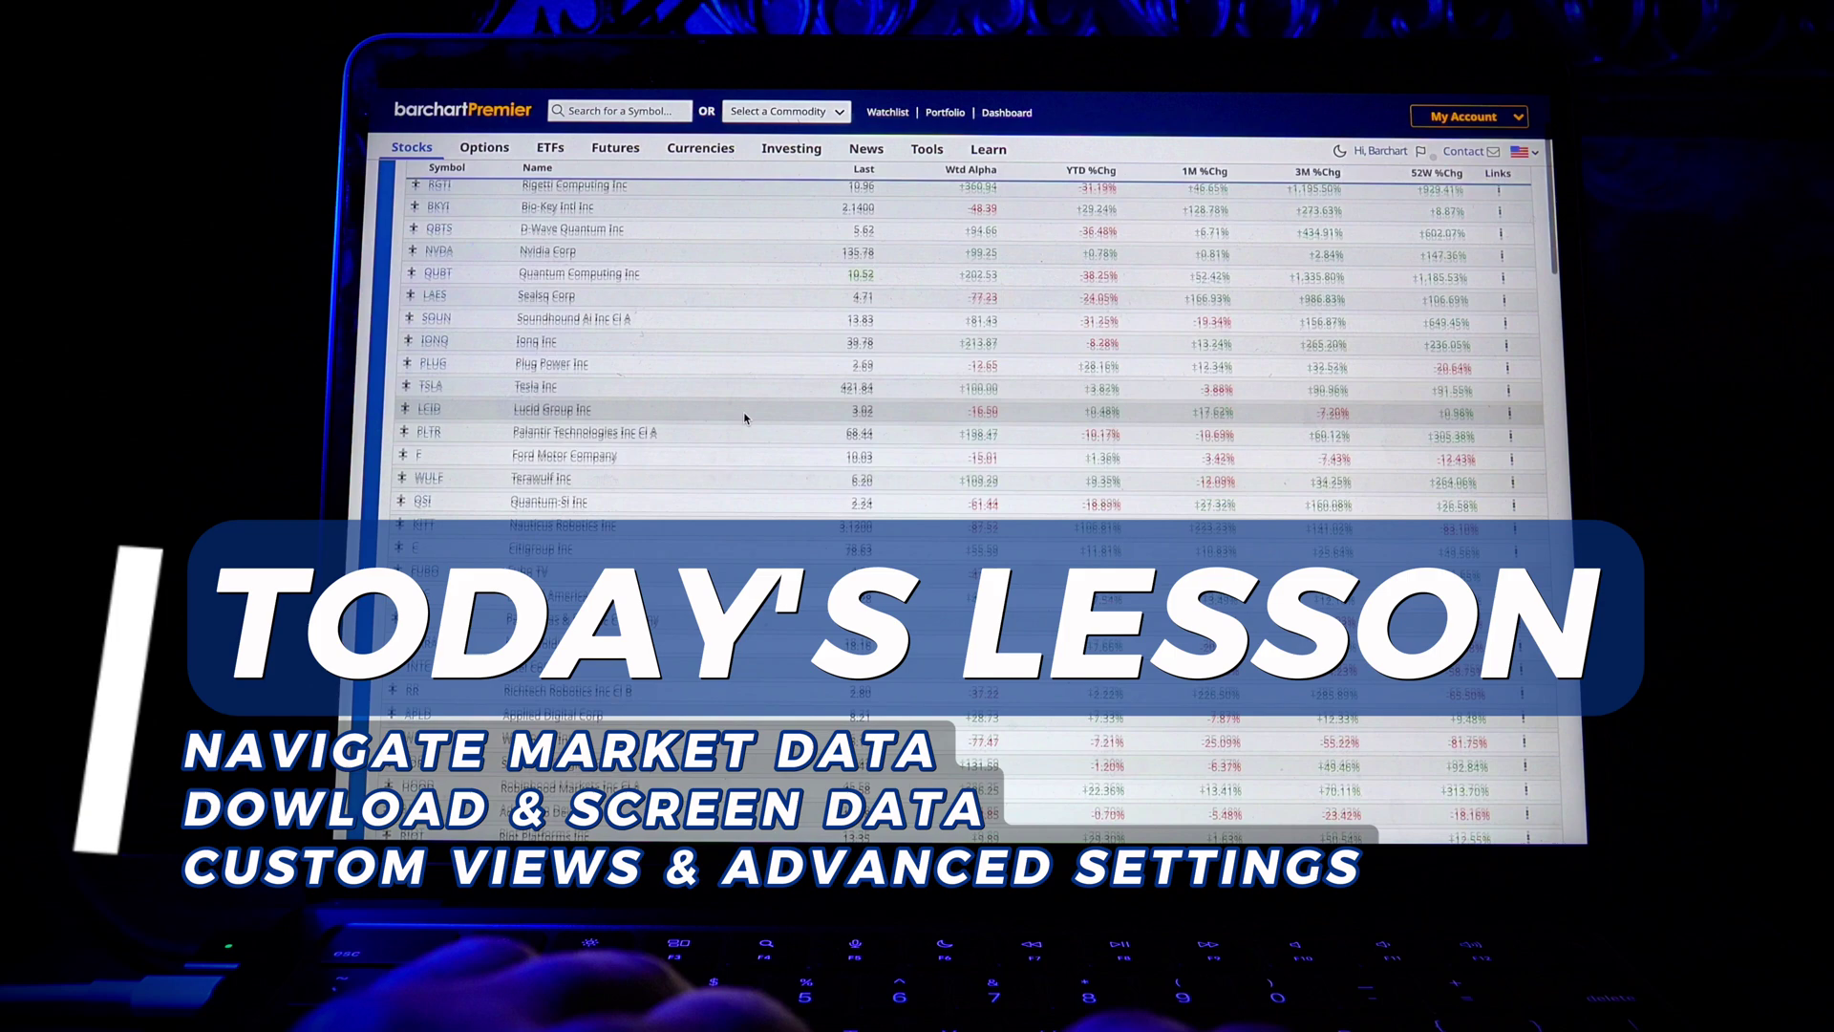
pyautogui.scroll(2, 743, 413)
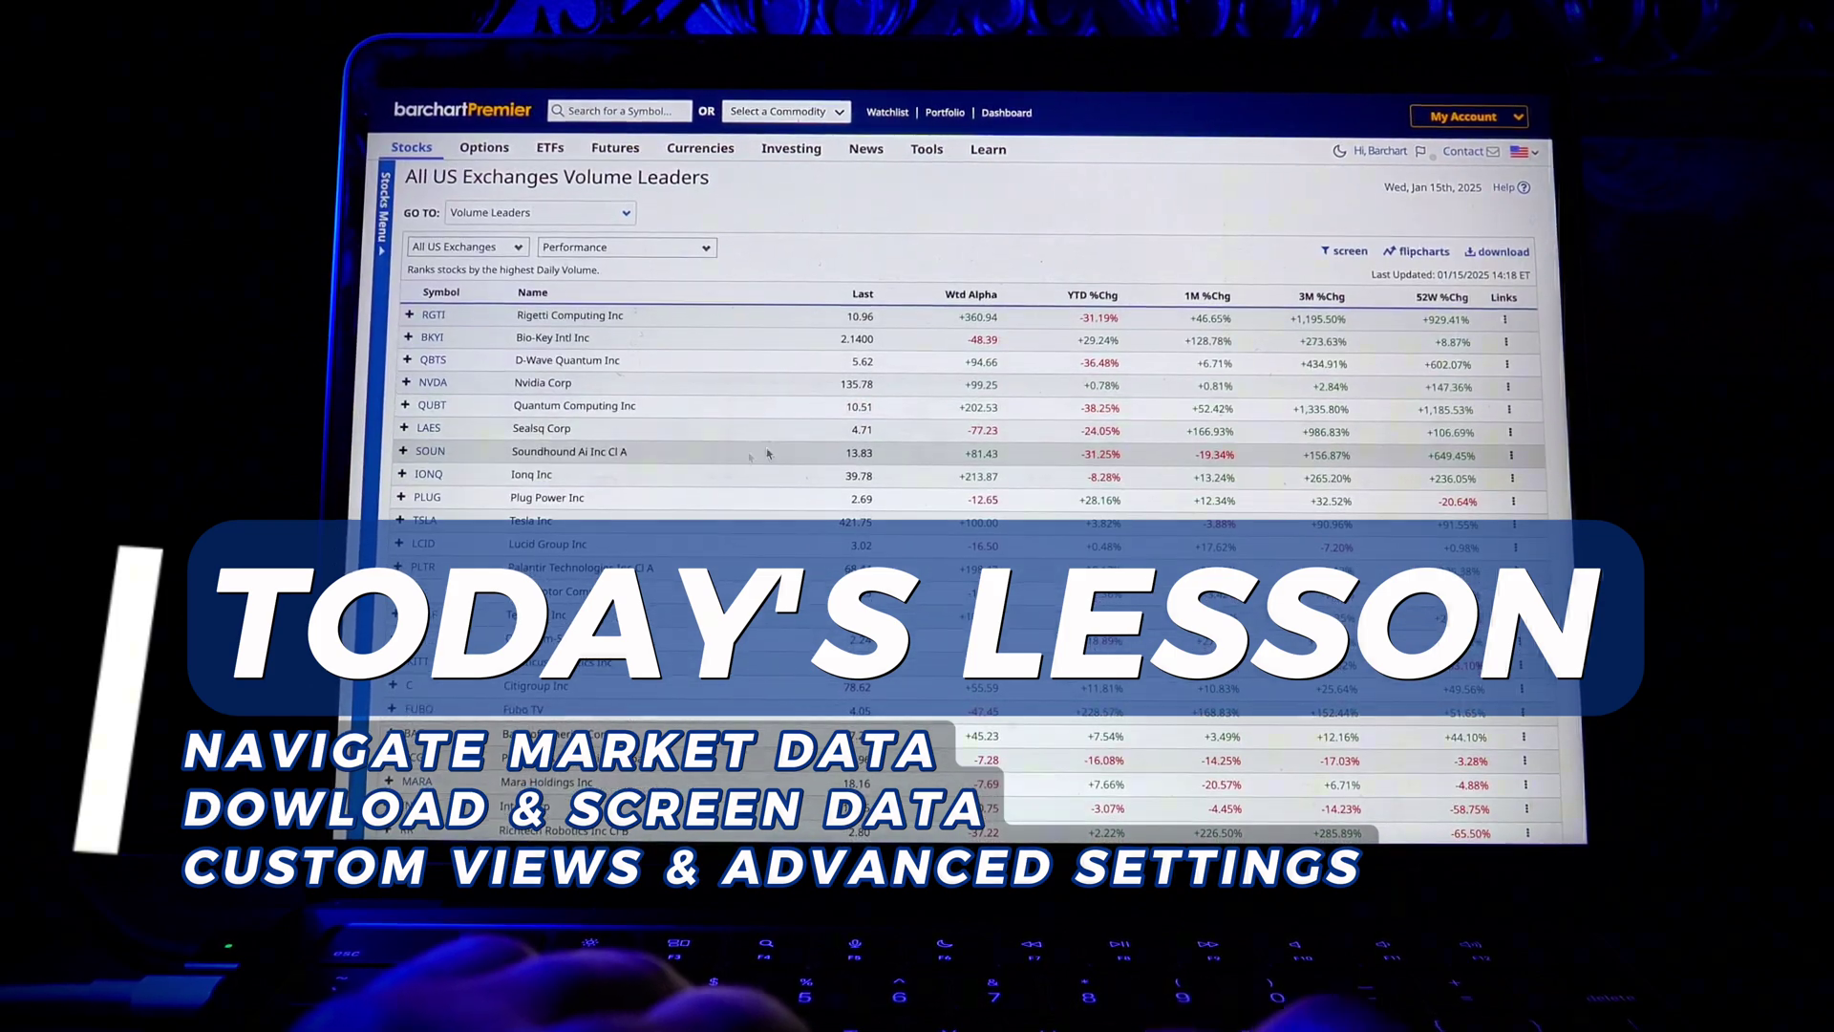
pyautogui.click(1511, 455)
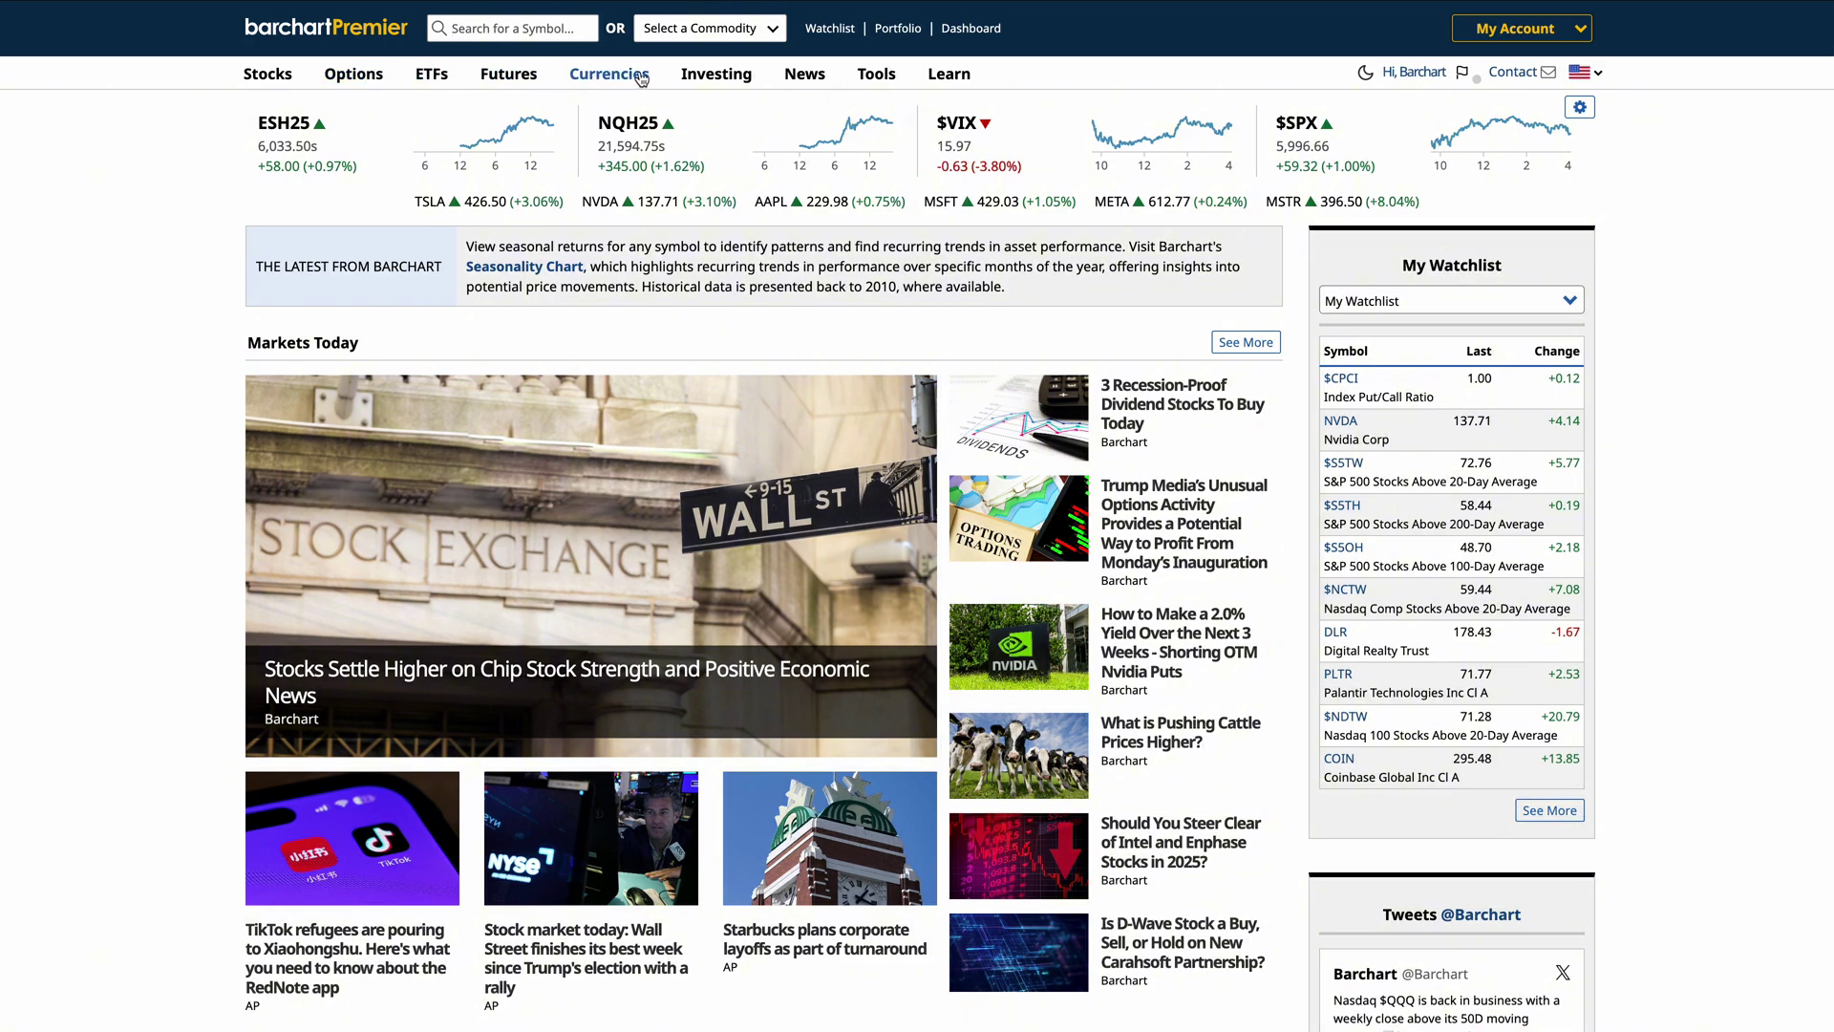
pyautogui.click(268, 74)
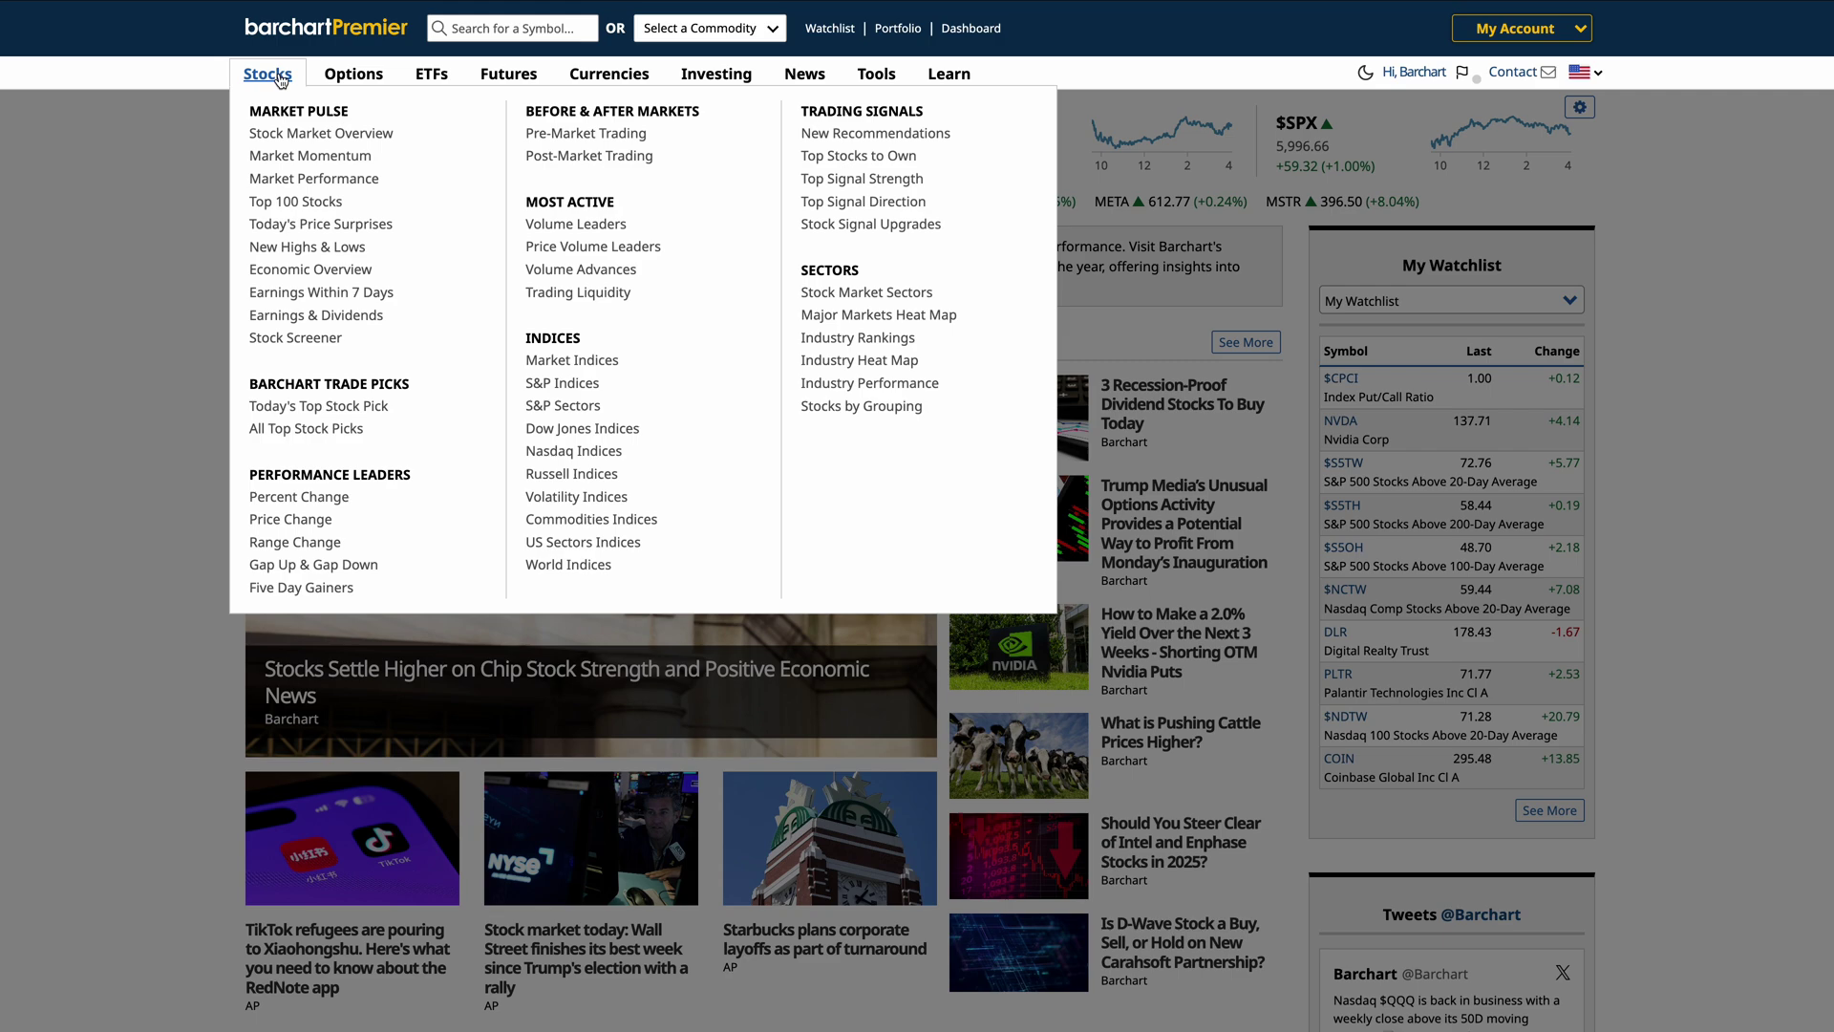
pyautogui.click(312, 202)
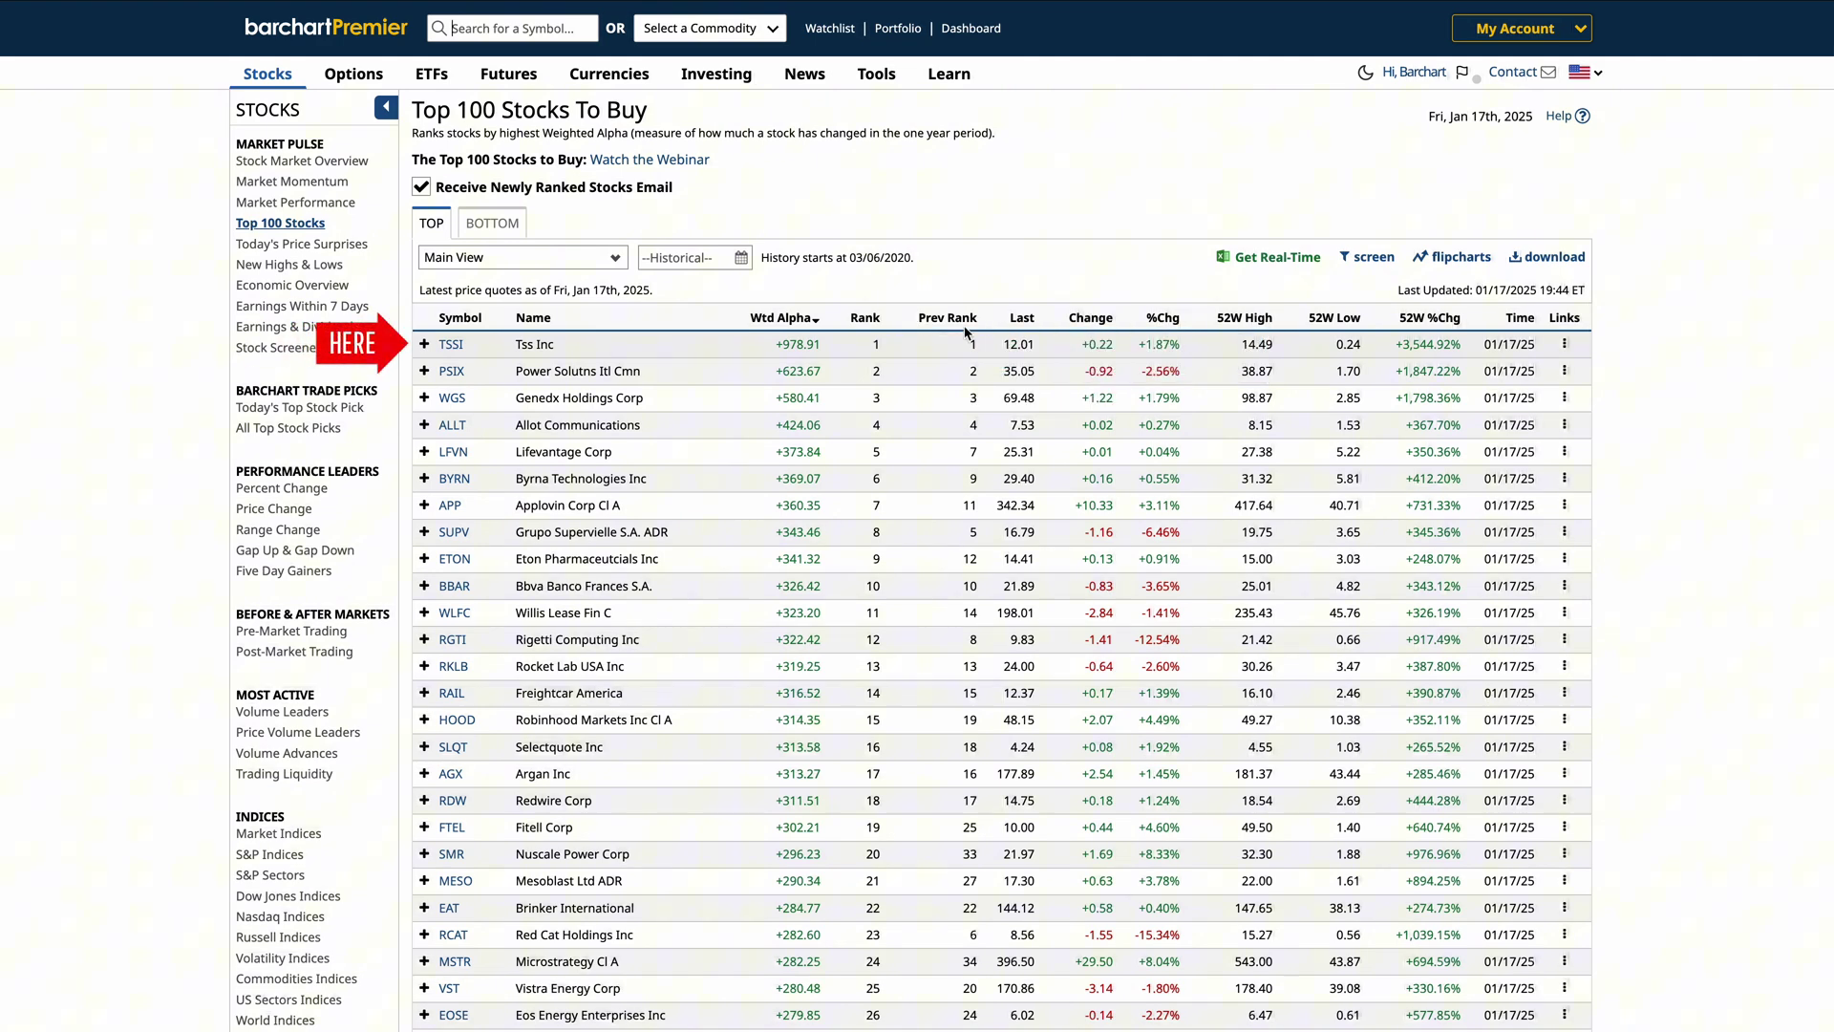
pyautogui.click(424, 346)
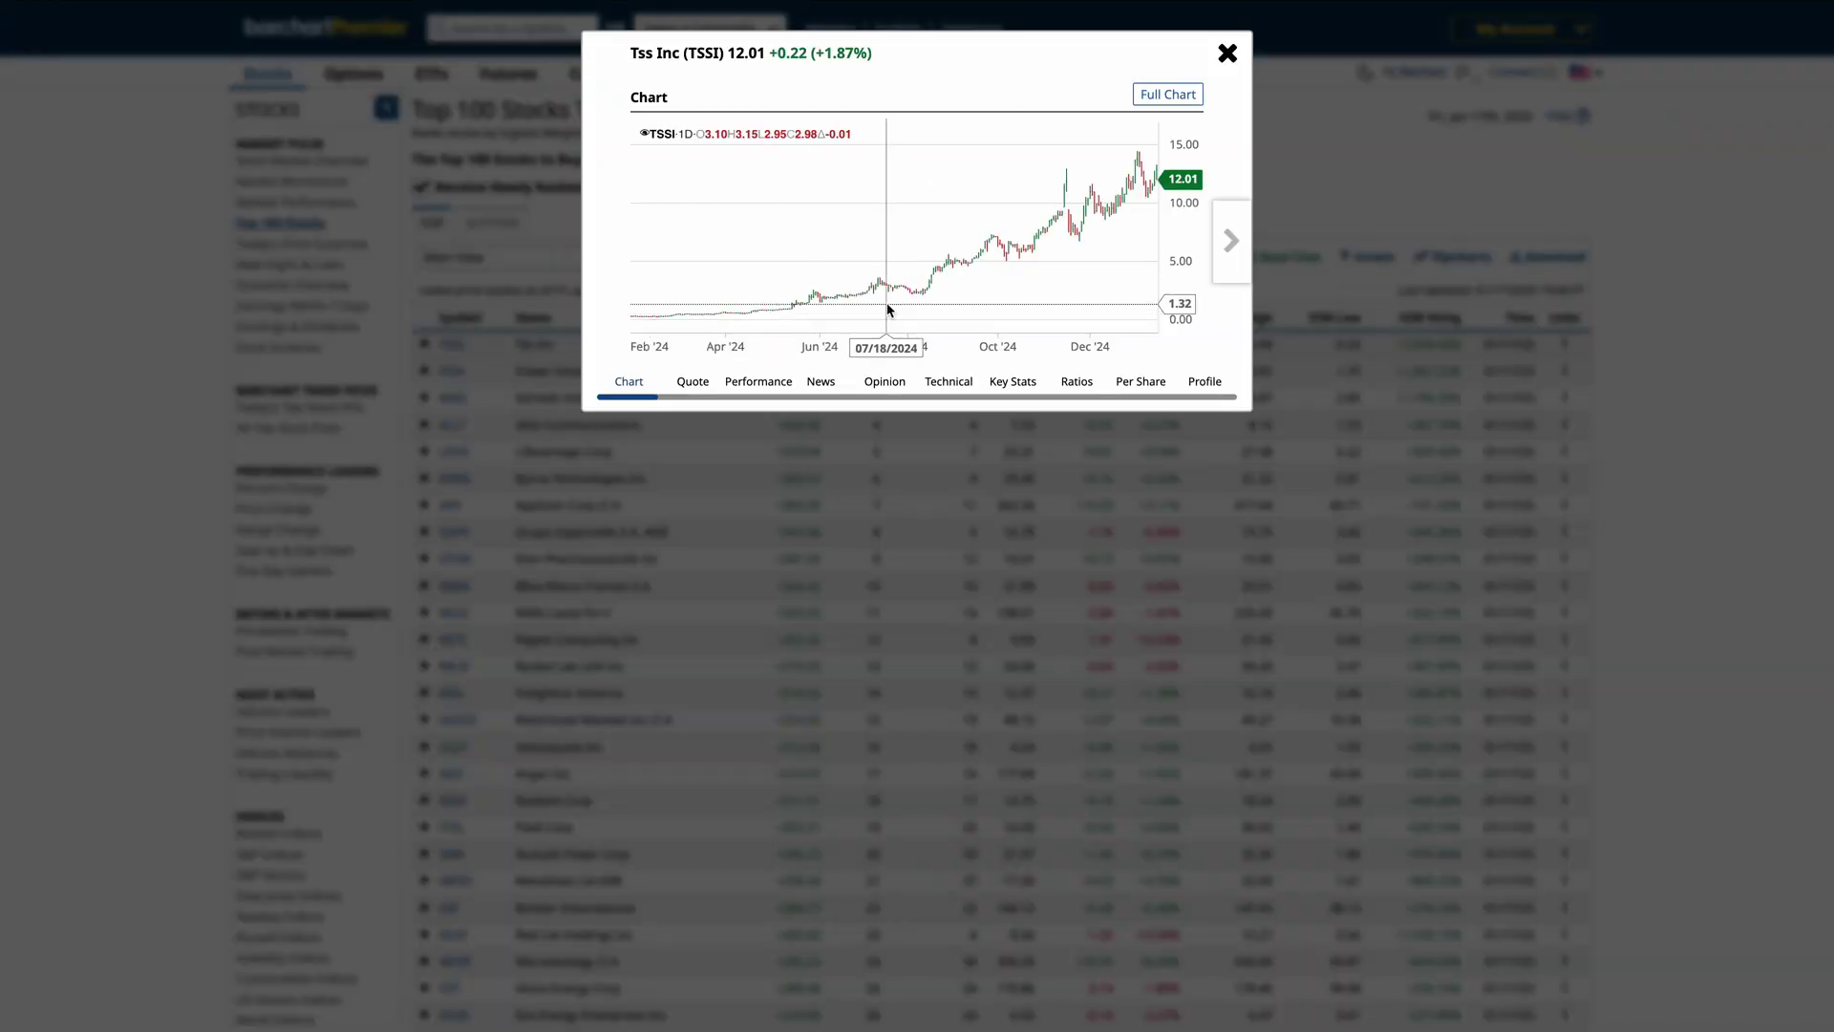
pyautogui.click(1226, 236)
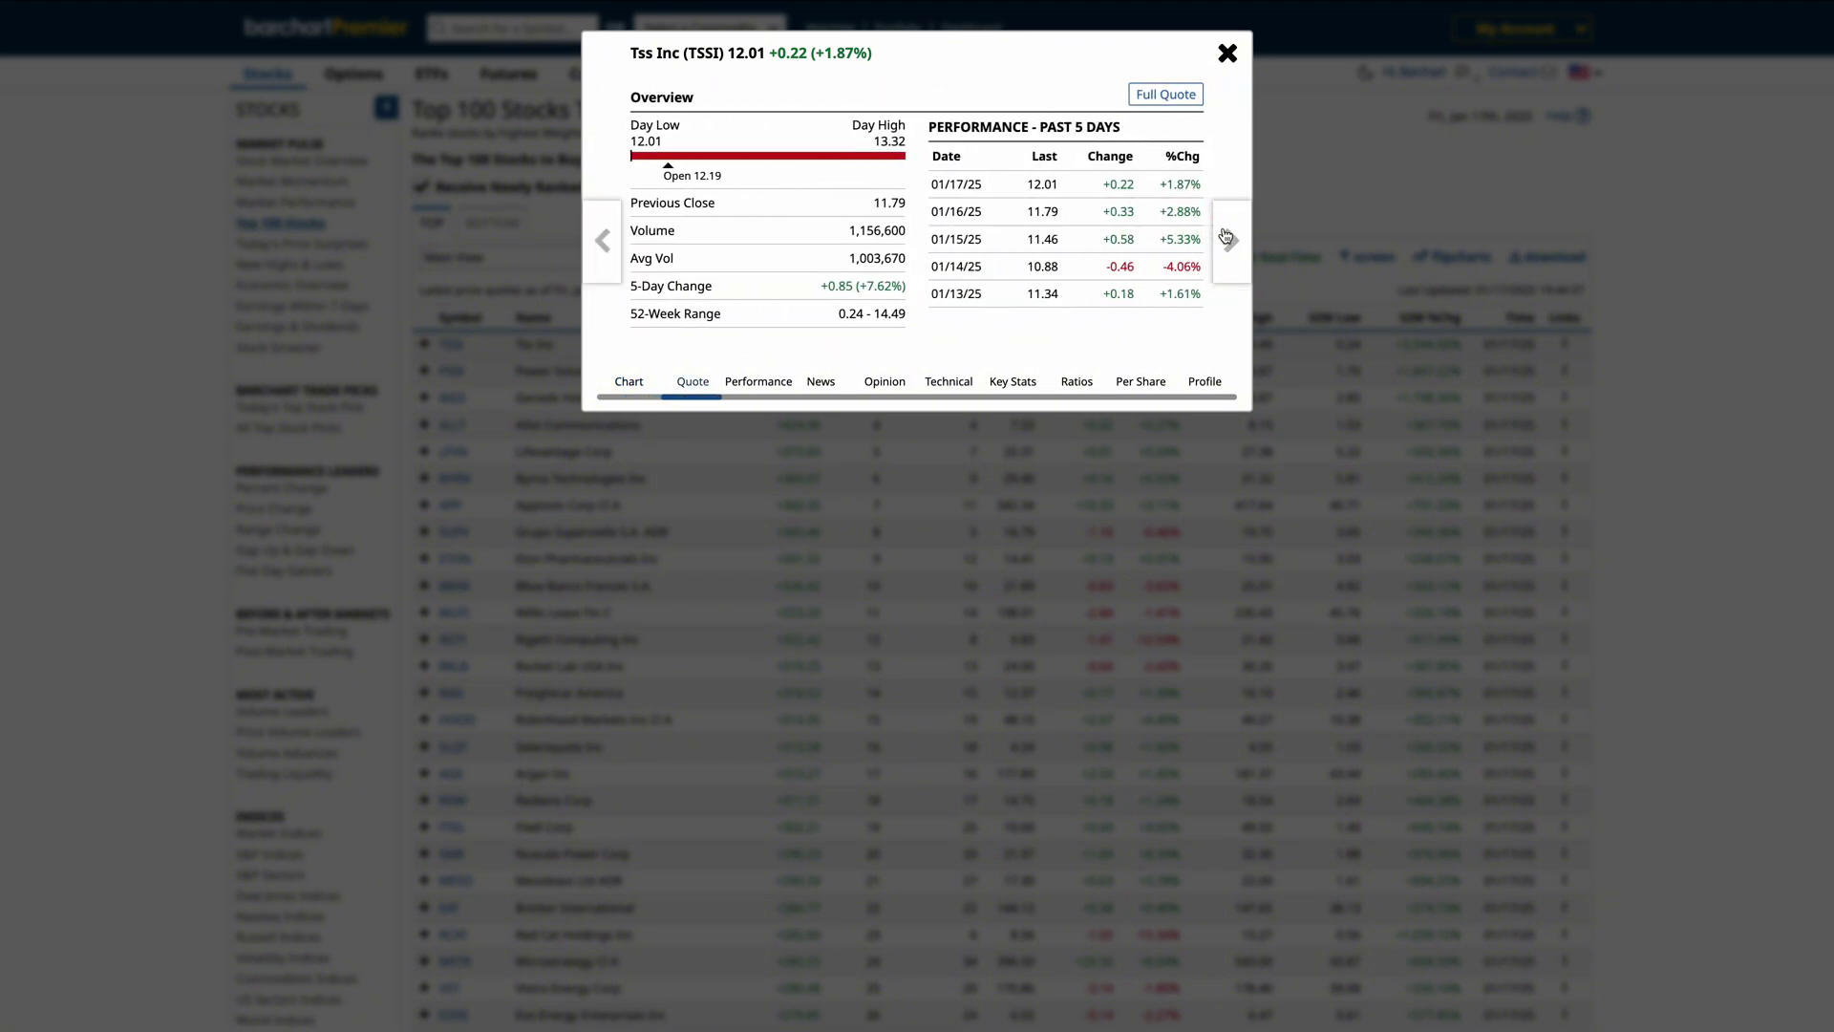
pyautogui.click(1226, 236)
pyautogui.click(1226, 236)
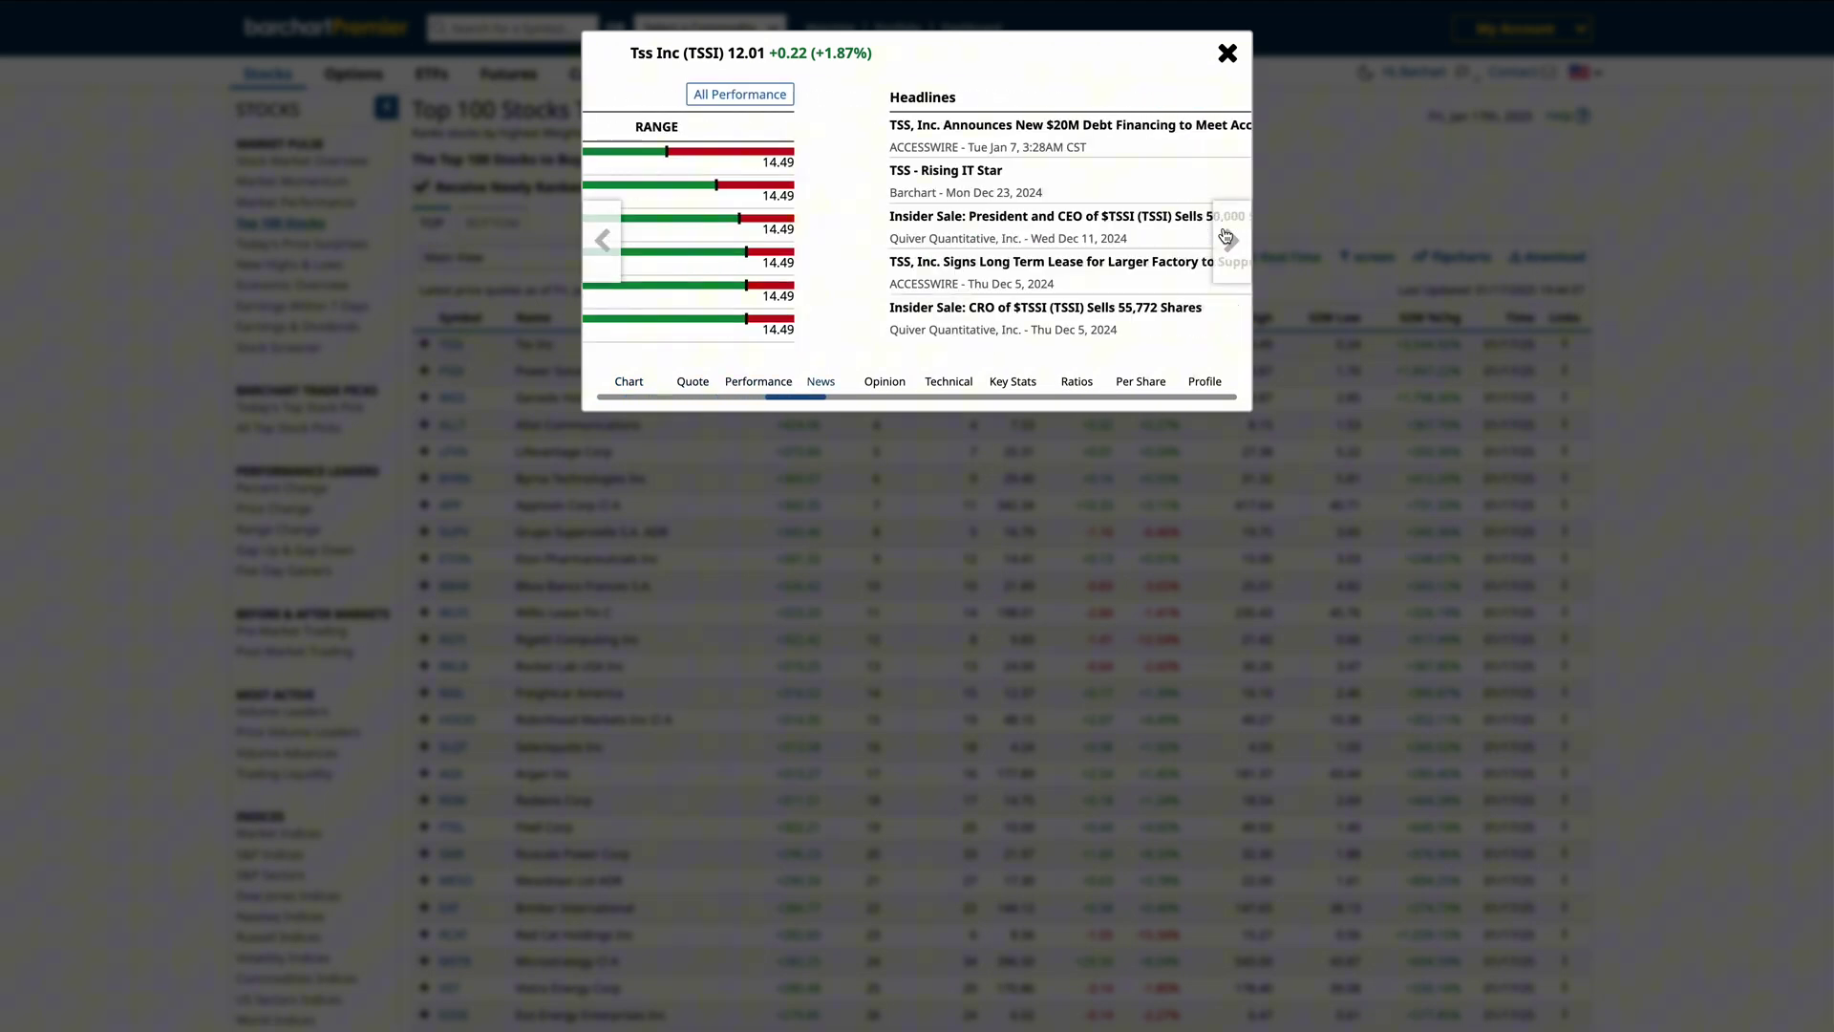
pyautogui.click(1226, 236)
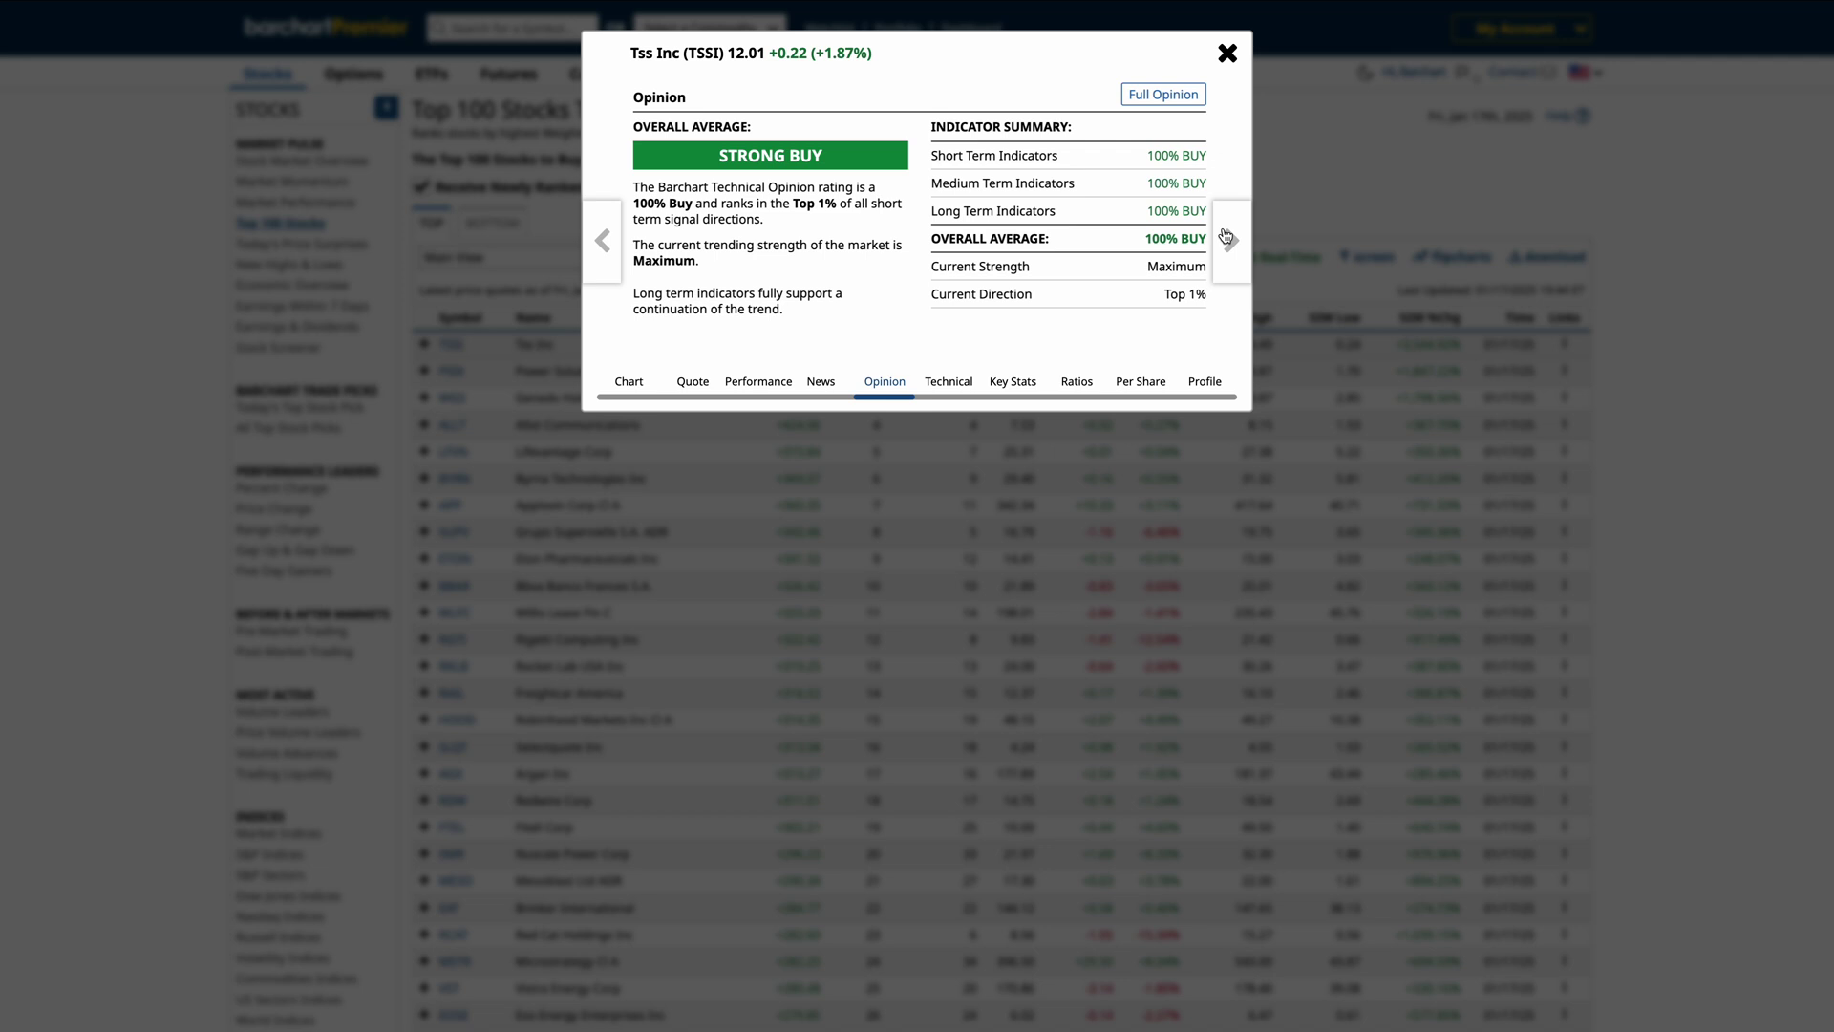
pyautogui.click(1226, 236)
pyautogui.click(1152, 382)
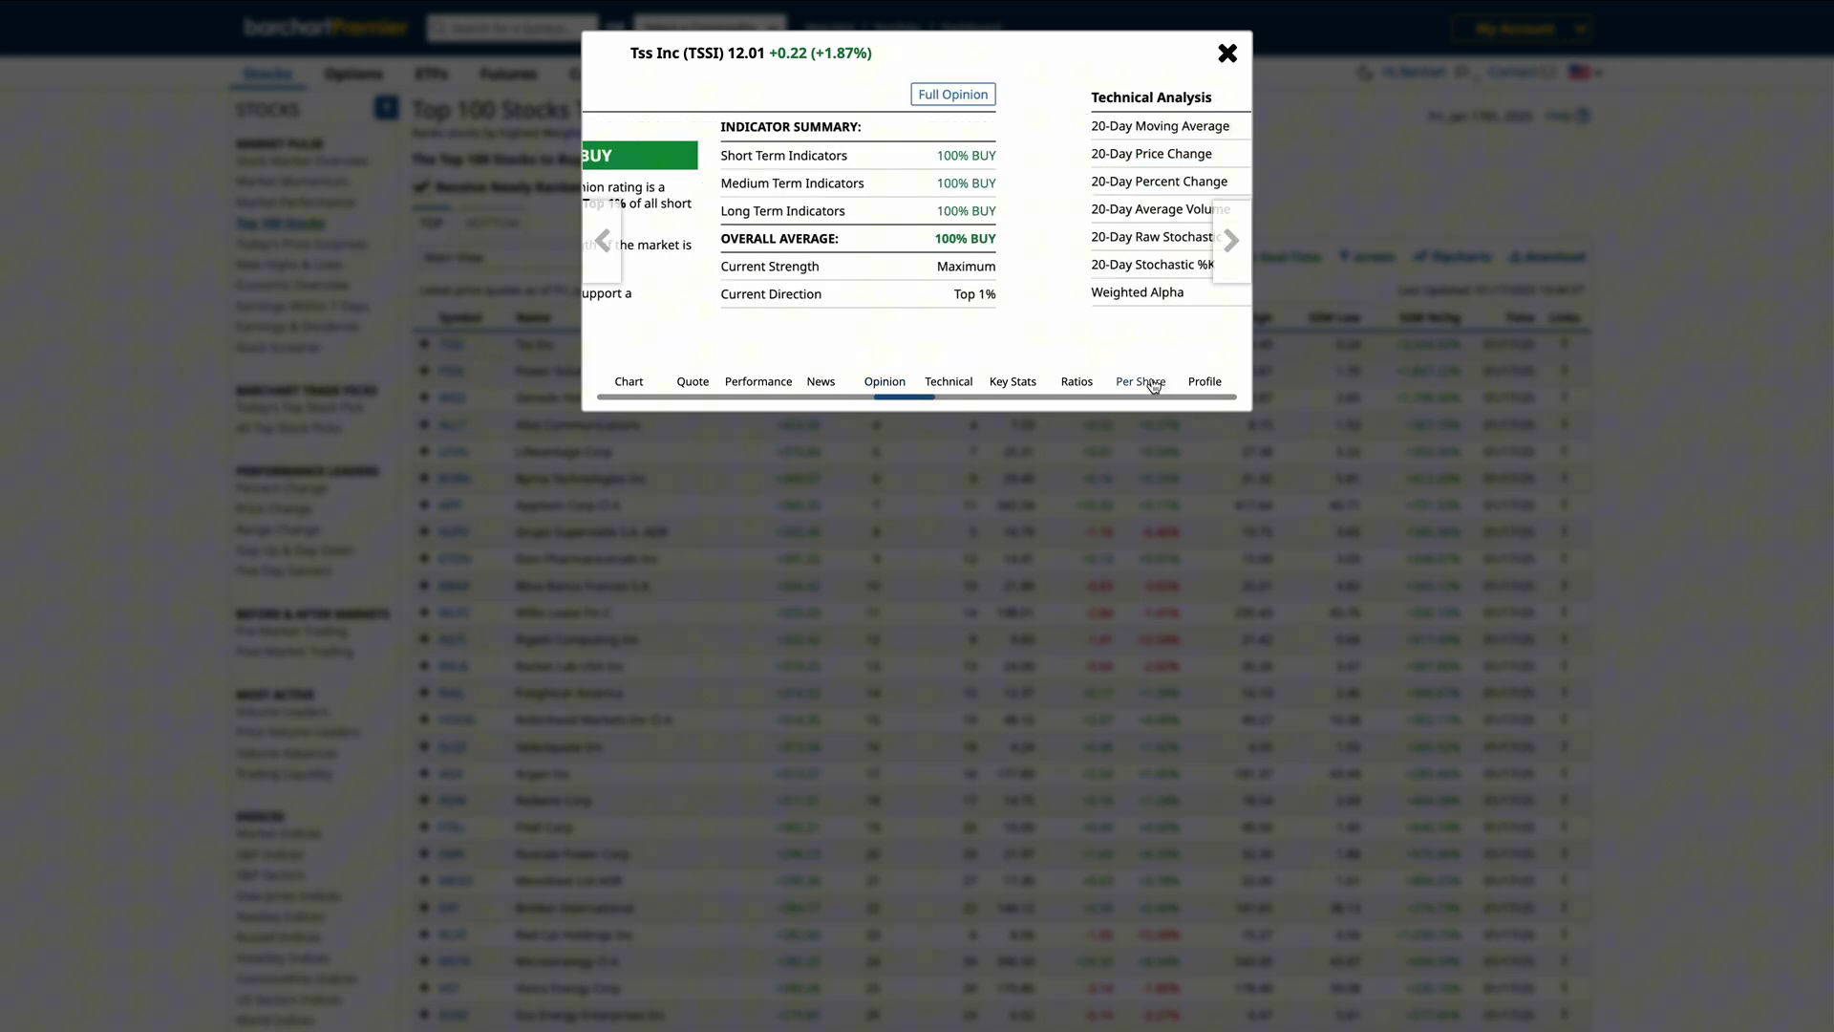
pyautogui.click(1202, 383)
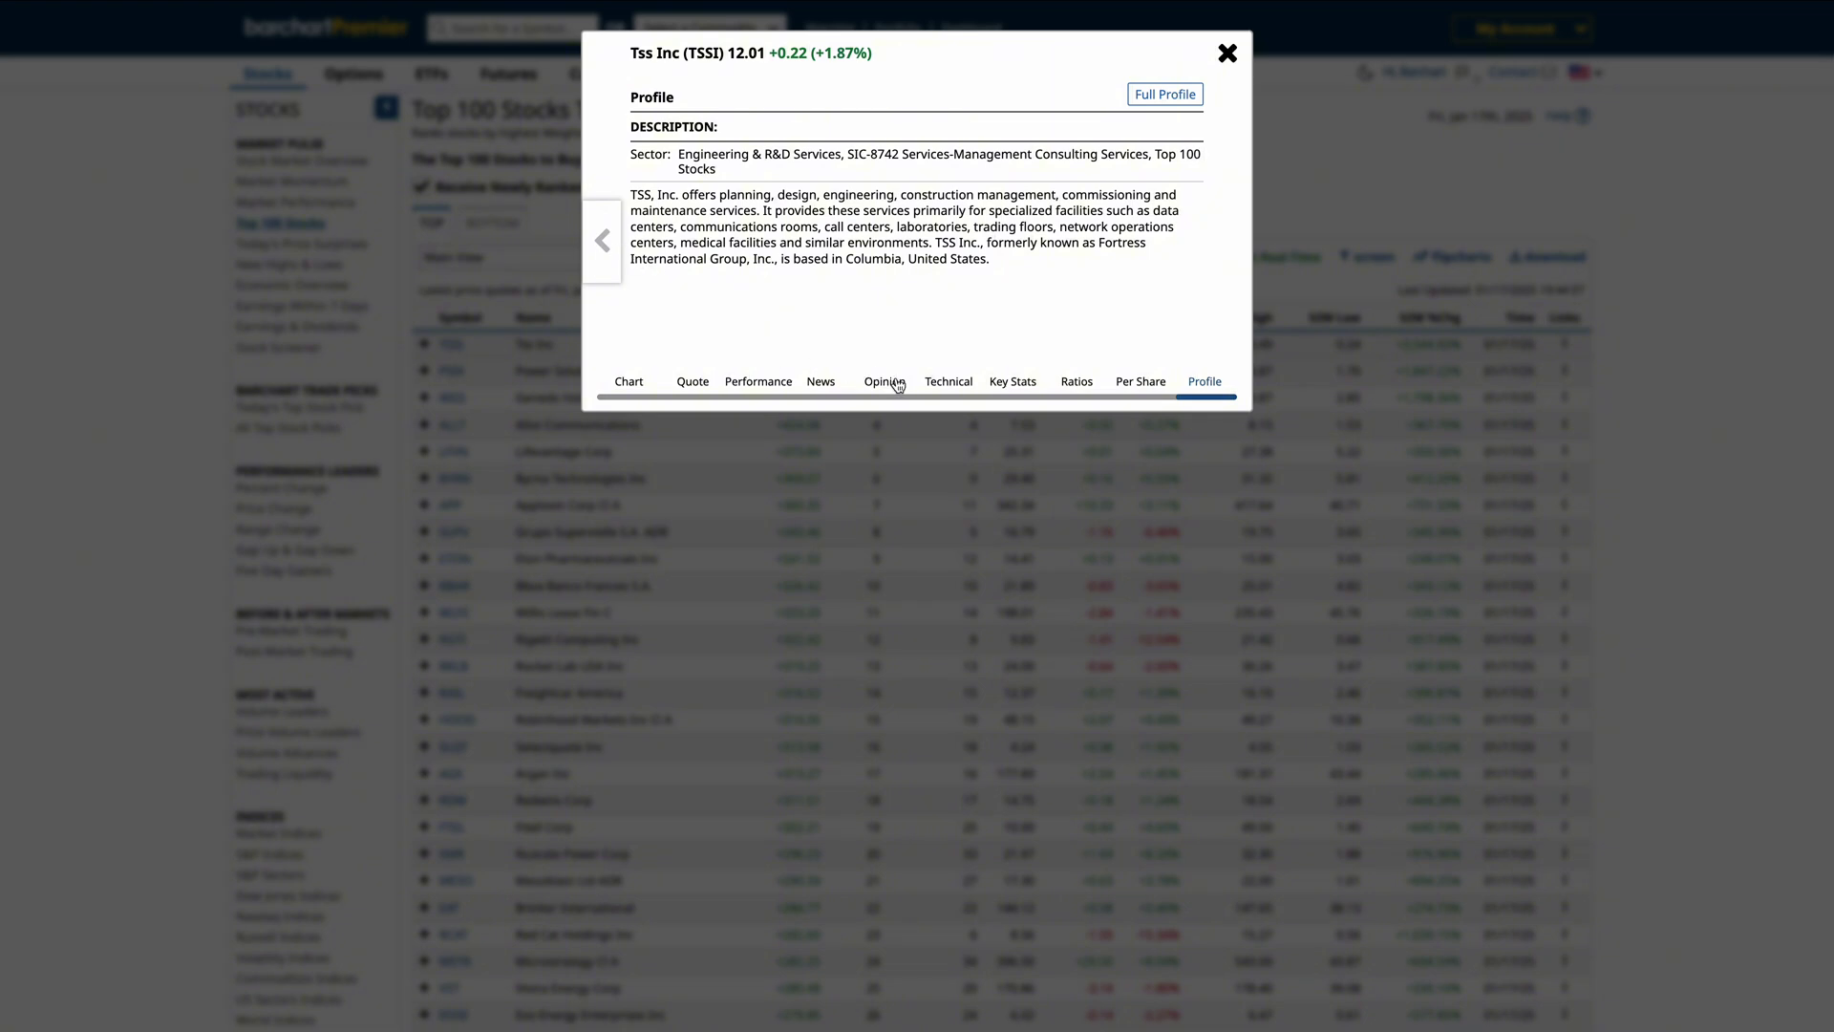
pyautogui.click(936, 384)
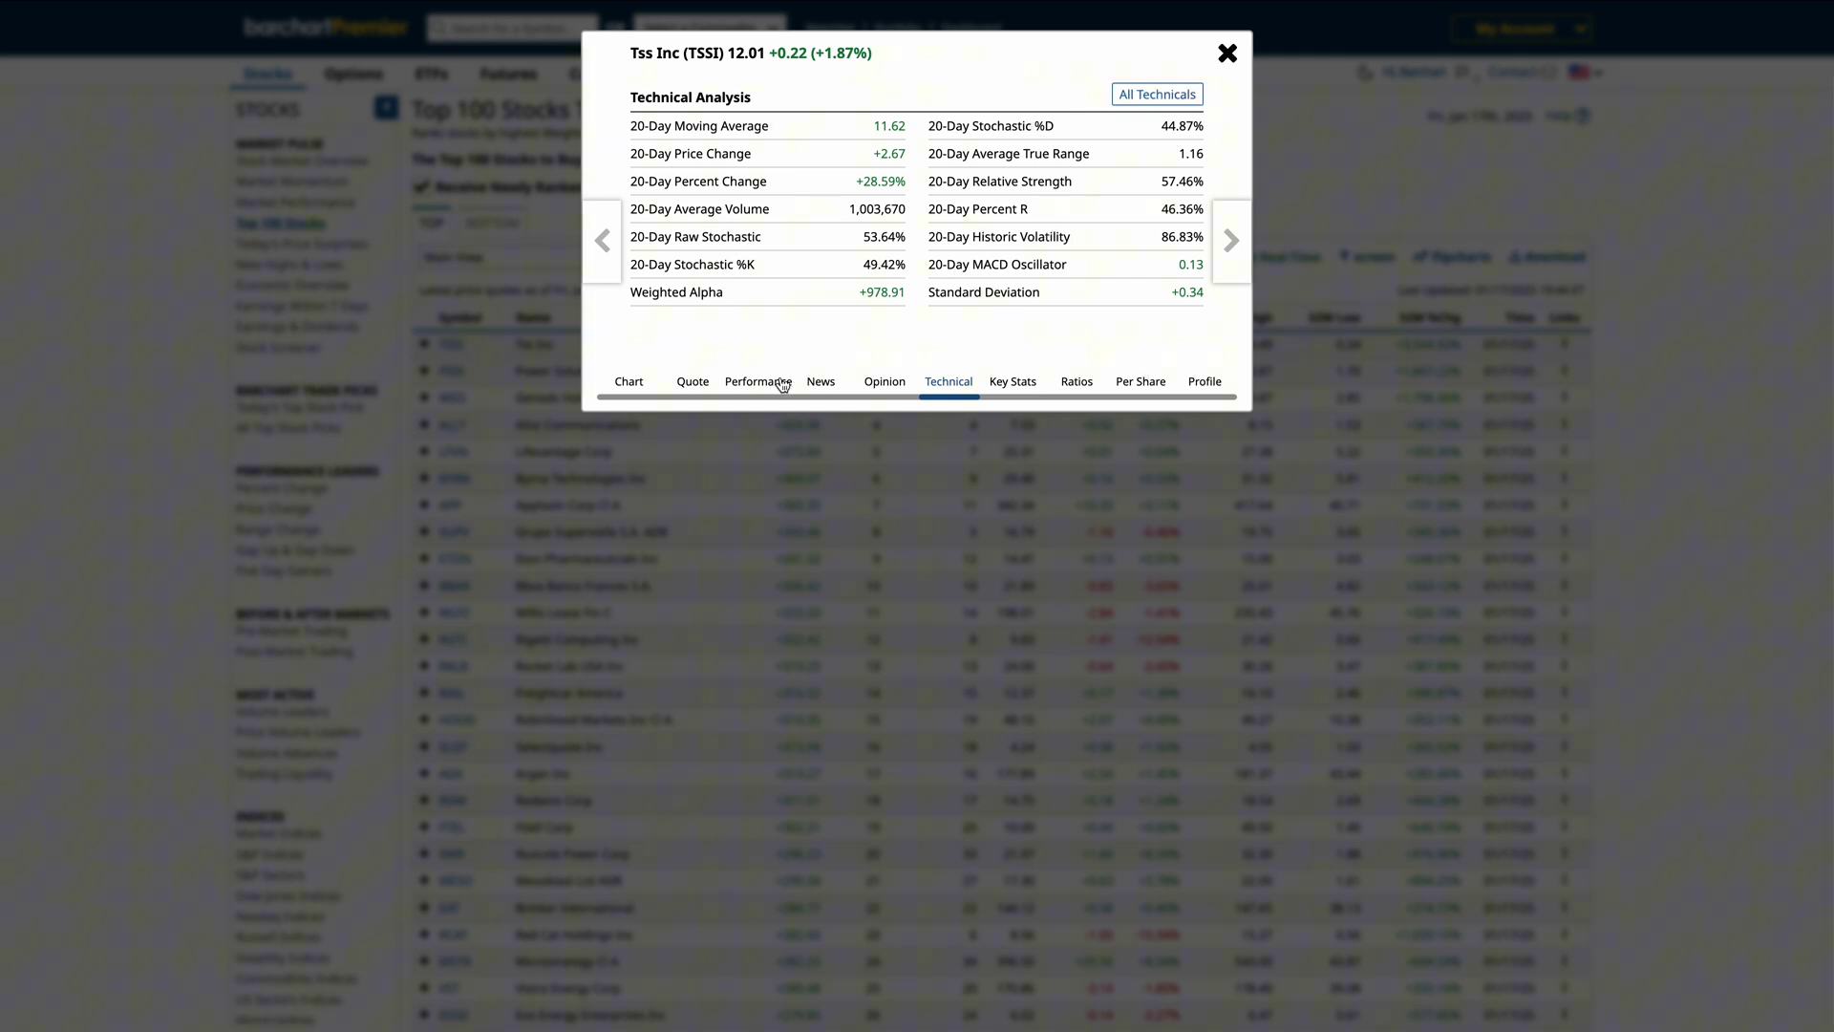
pyautogui.click(819, 384)
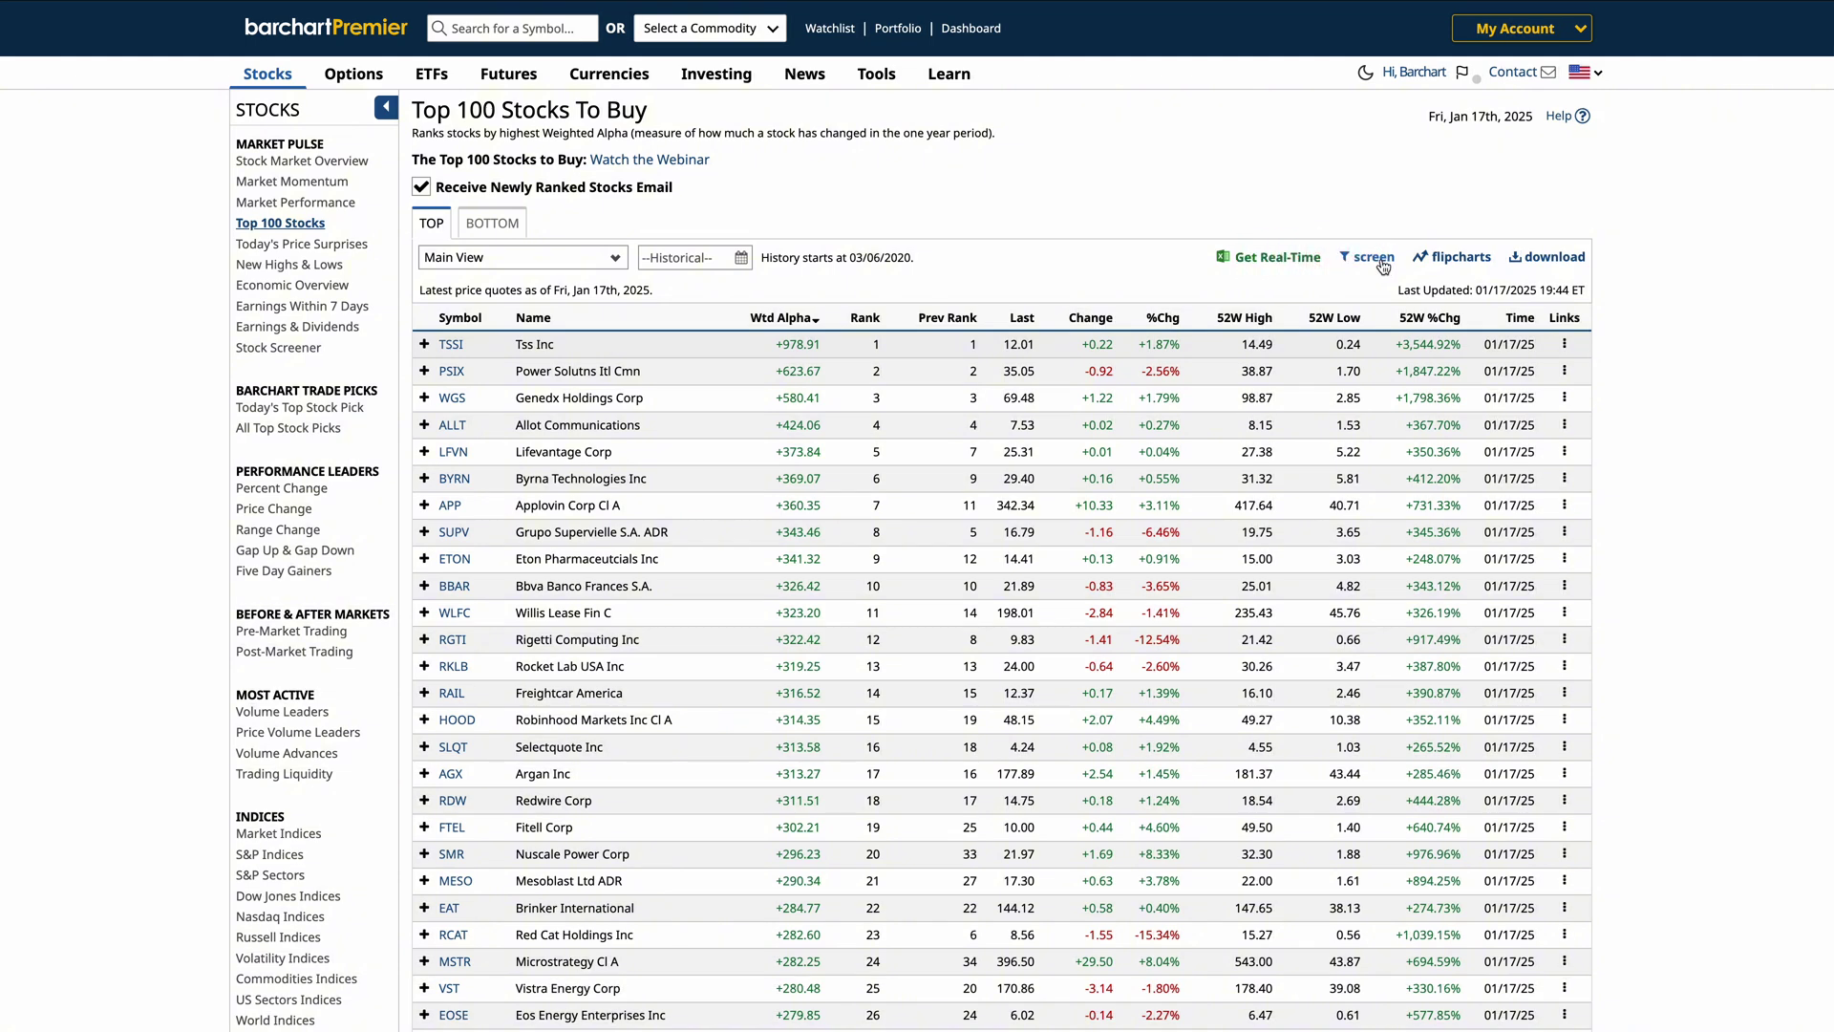
# In the stock screener, add a Technical Analysis 20-Day RSI filter set to less than 40
pyautogui.click(1350, 258)
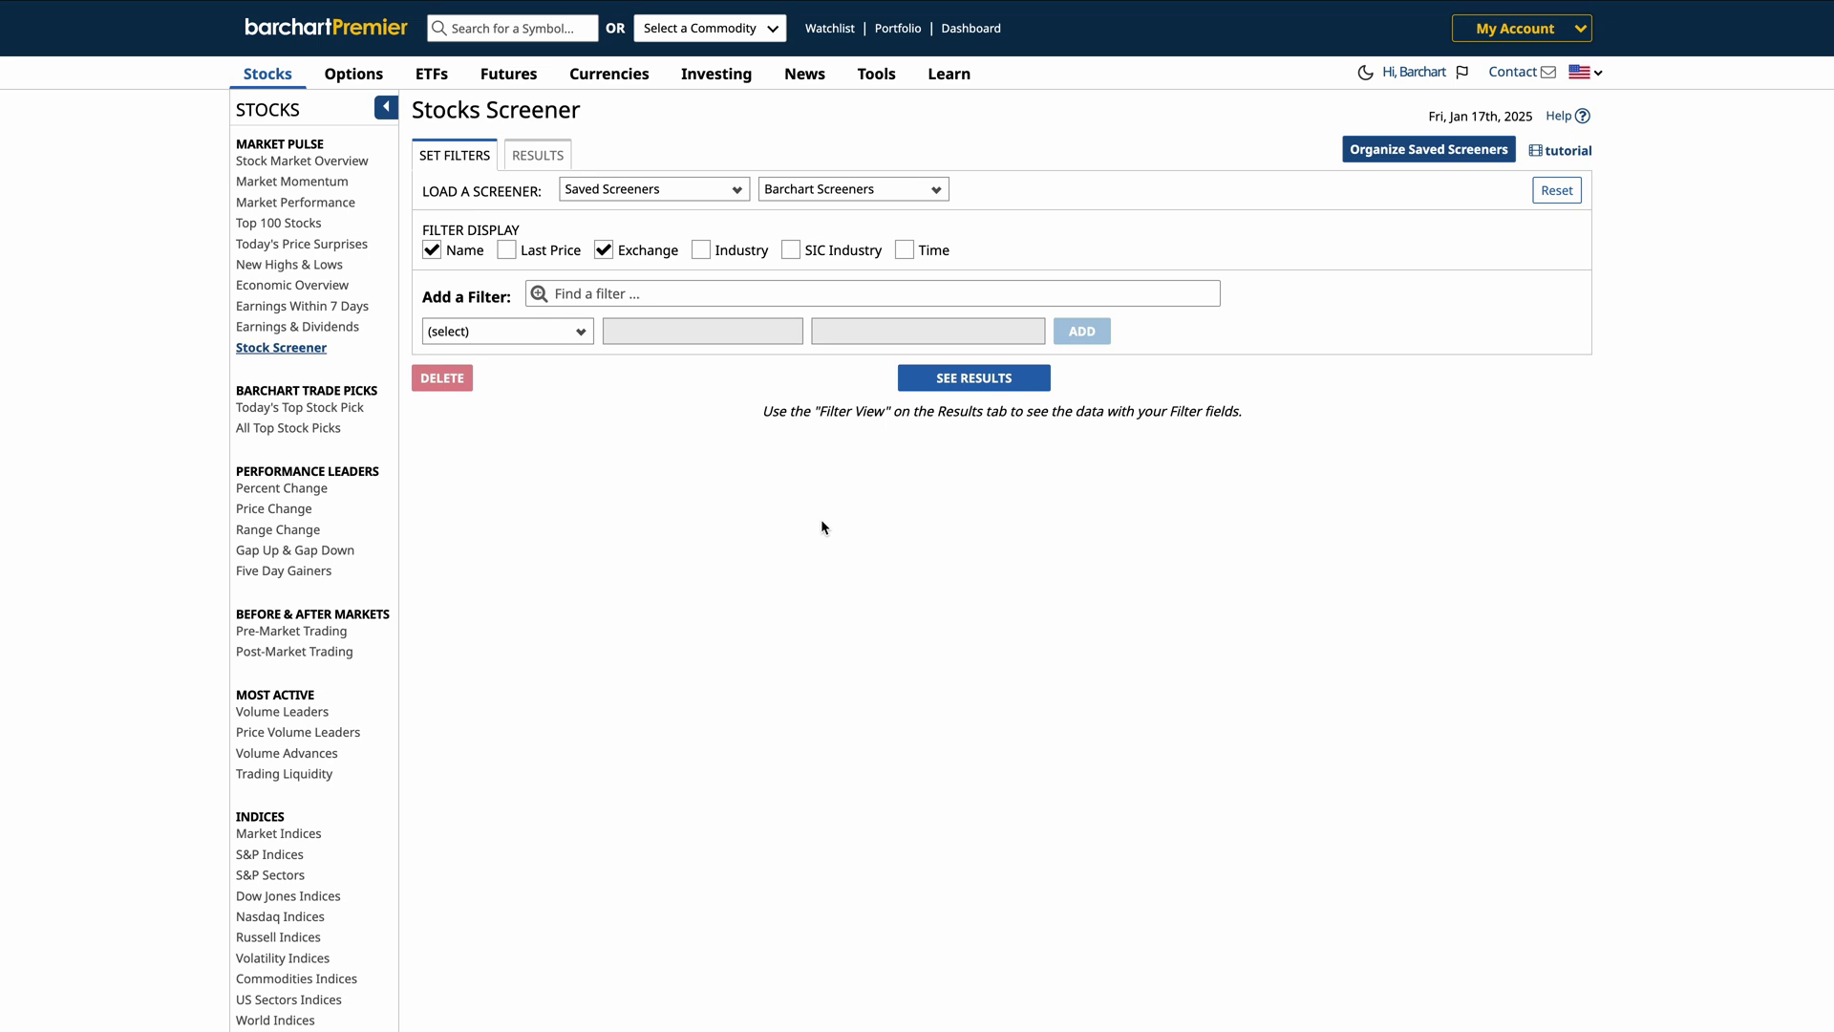
pyautogui.click(584, 395)
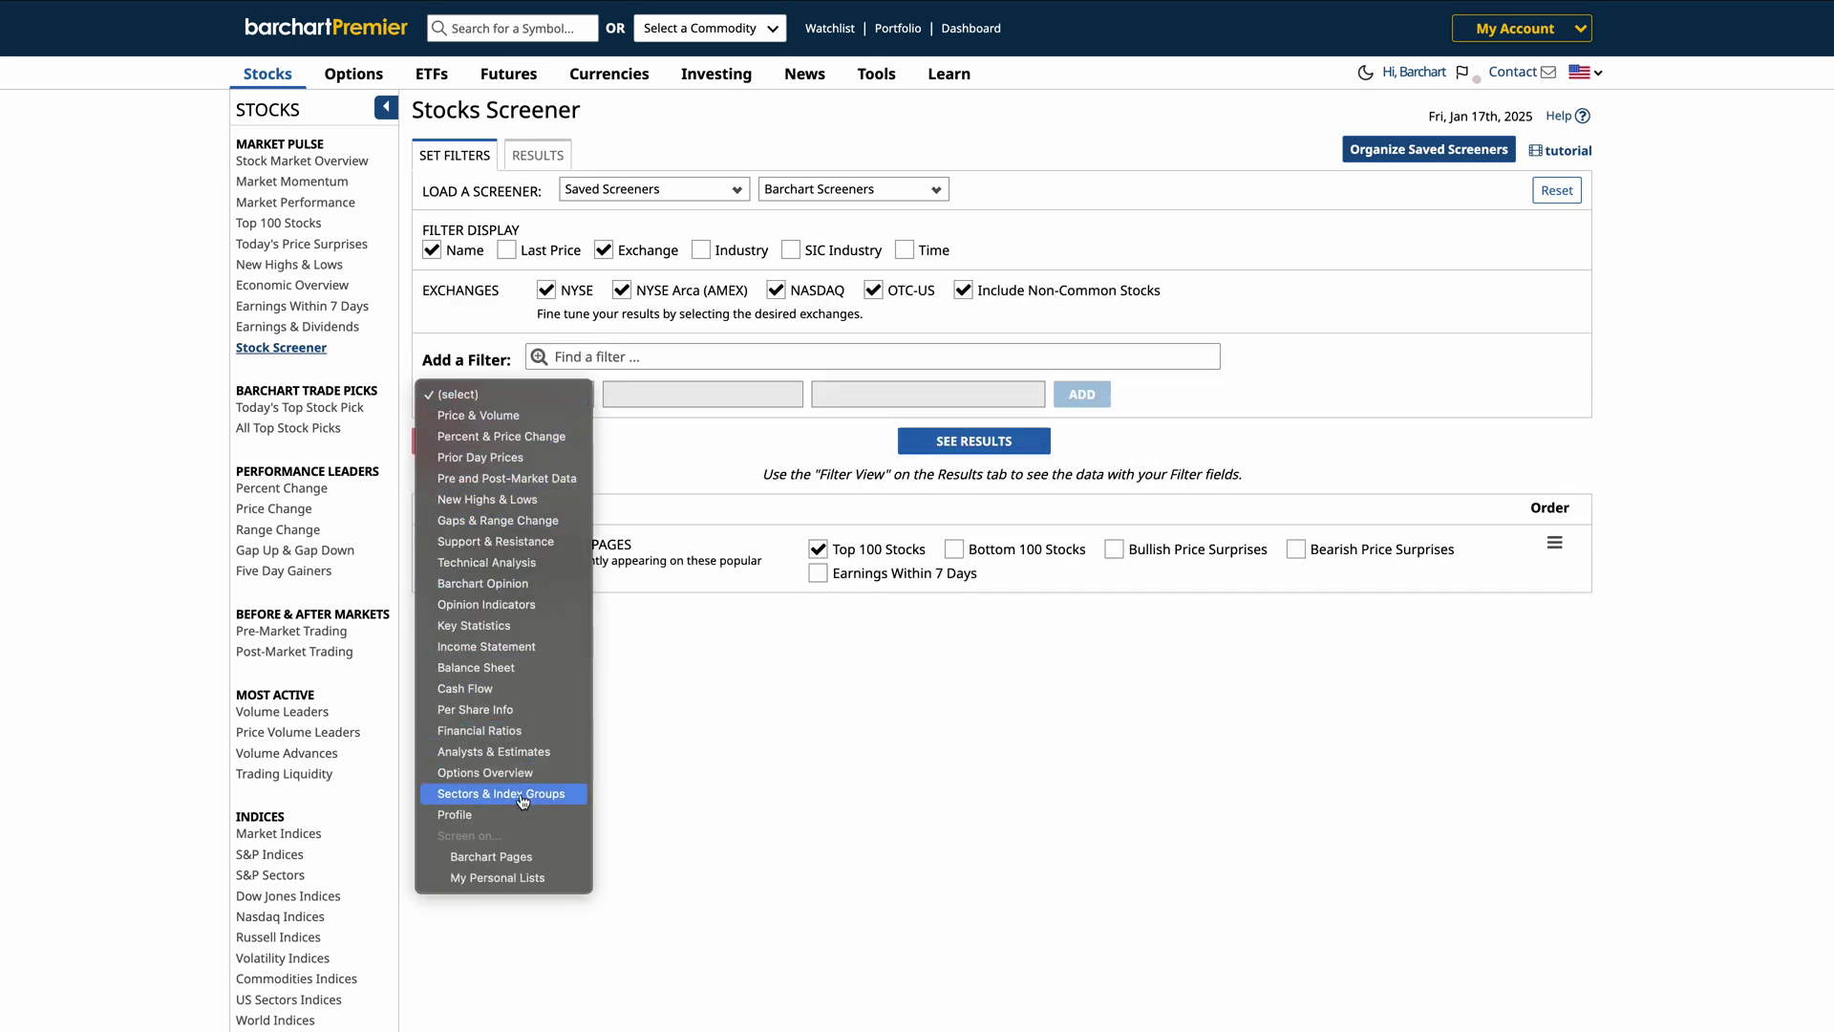
pyautogui.click(516, 562)
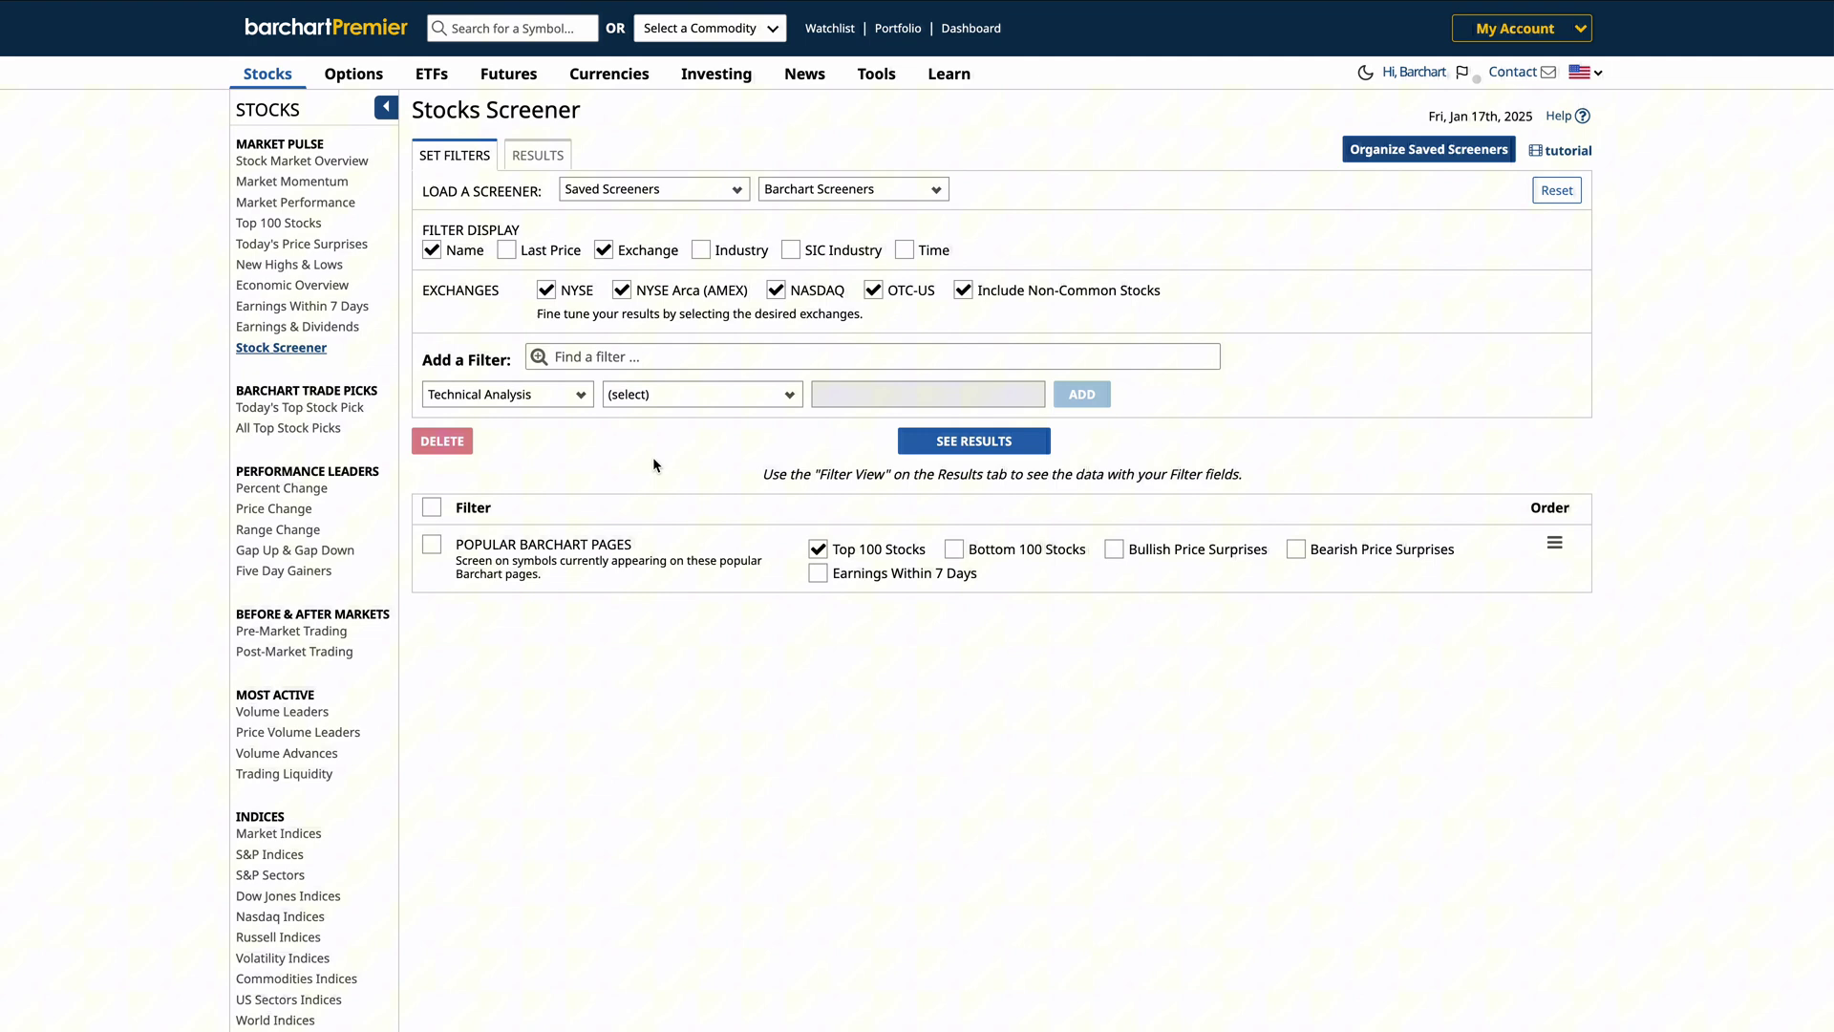
pyautogui.click(666, 396)
pyautogui.click(675, 647)
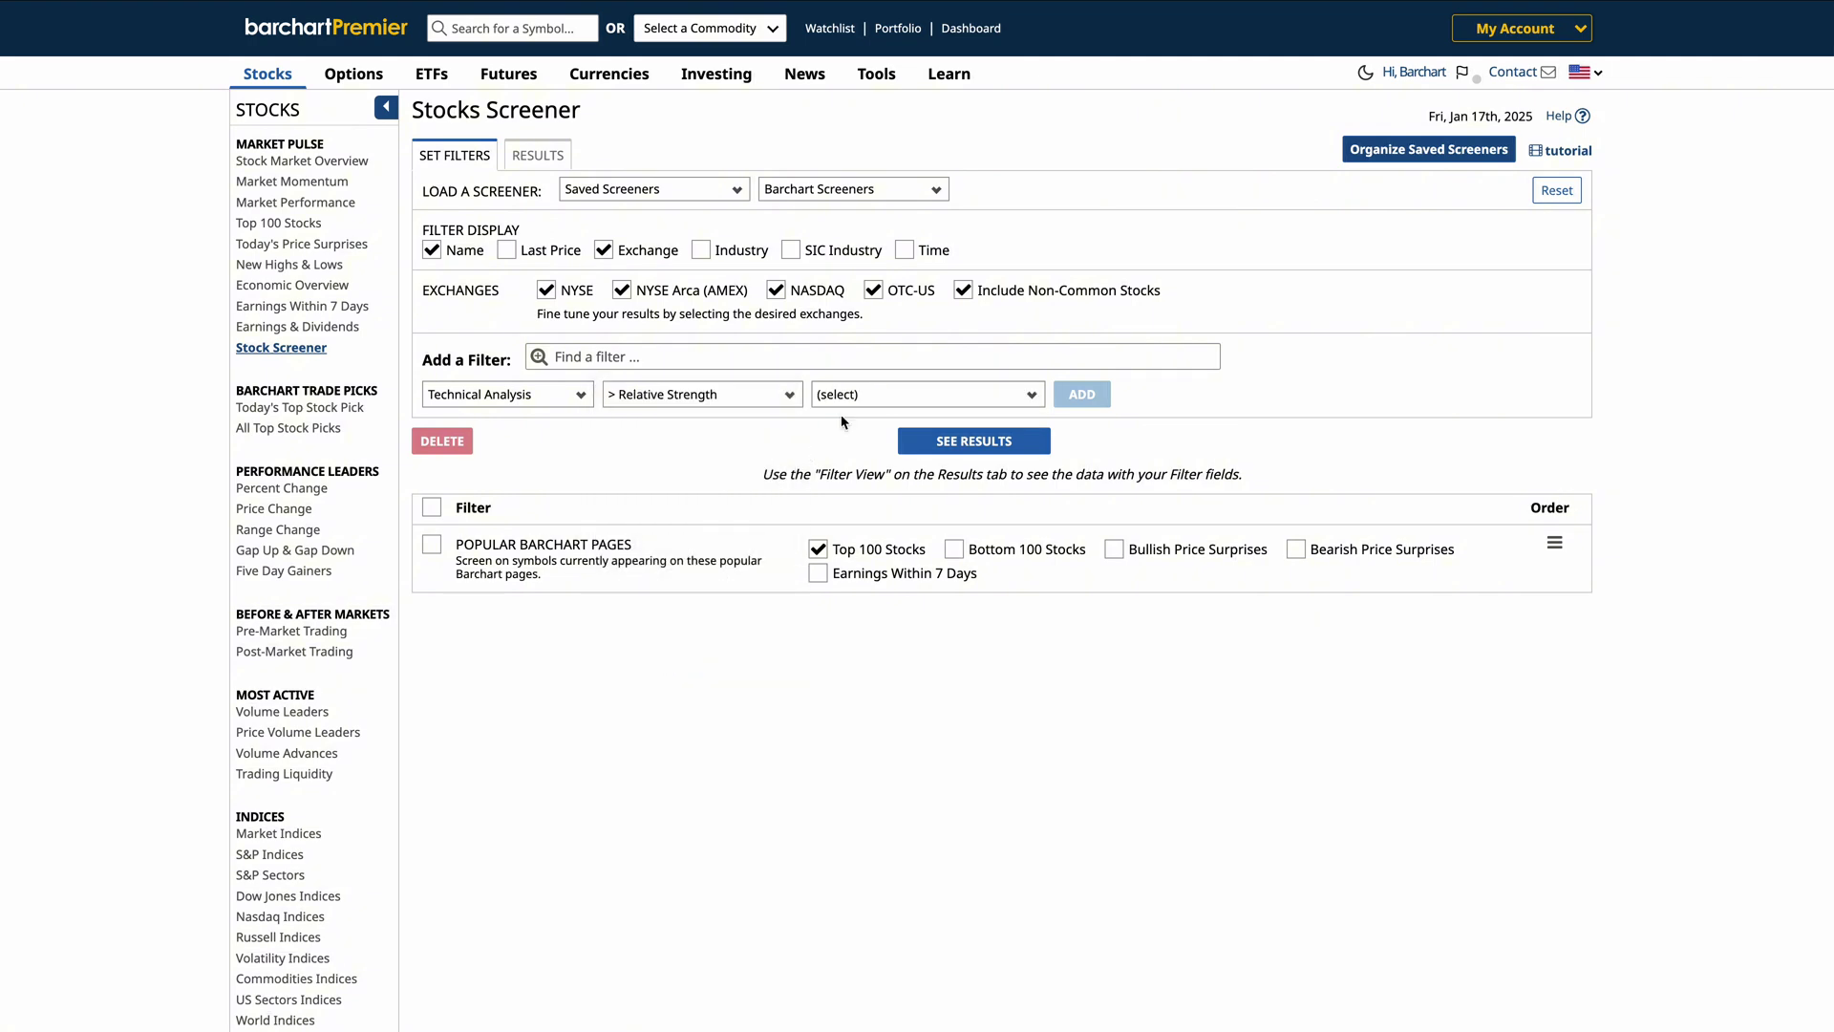
pyautogui.click(848, 395)
pyautogui.click(910, 478)
pyautogui.click(1086, 396)
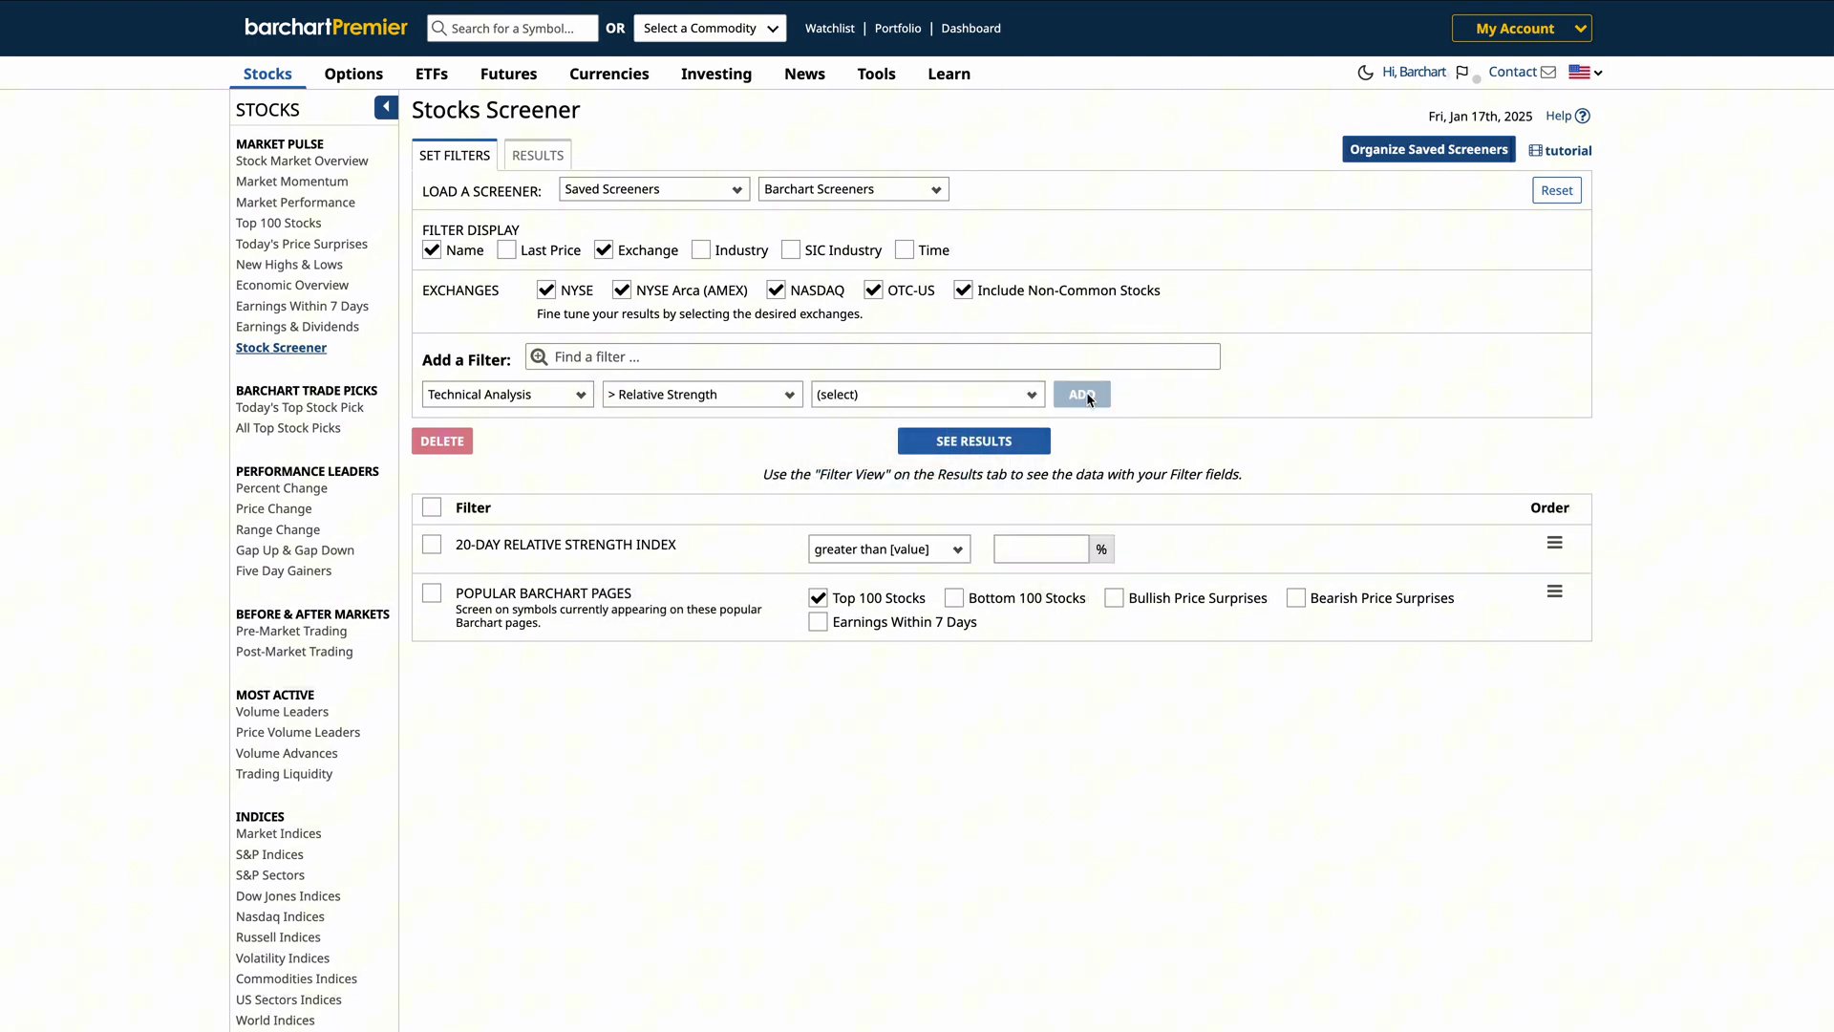
pyautogui.write('40')
pyautogui.click(889, 548)
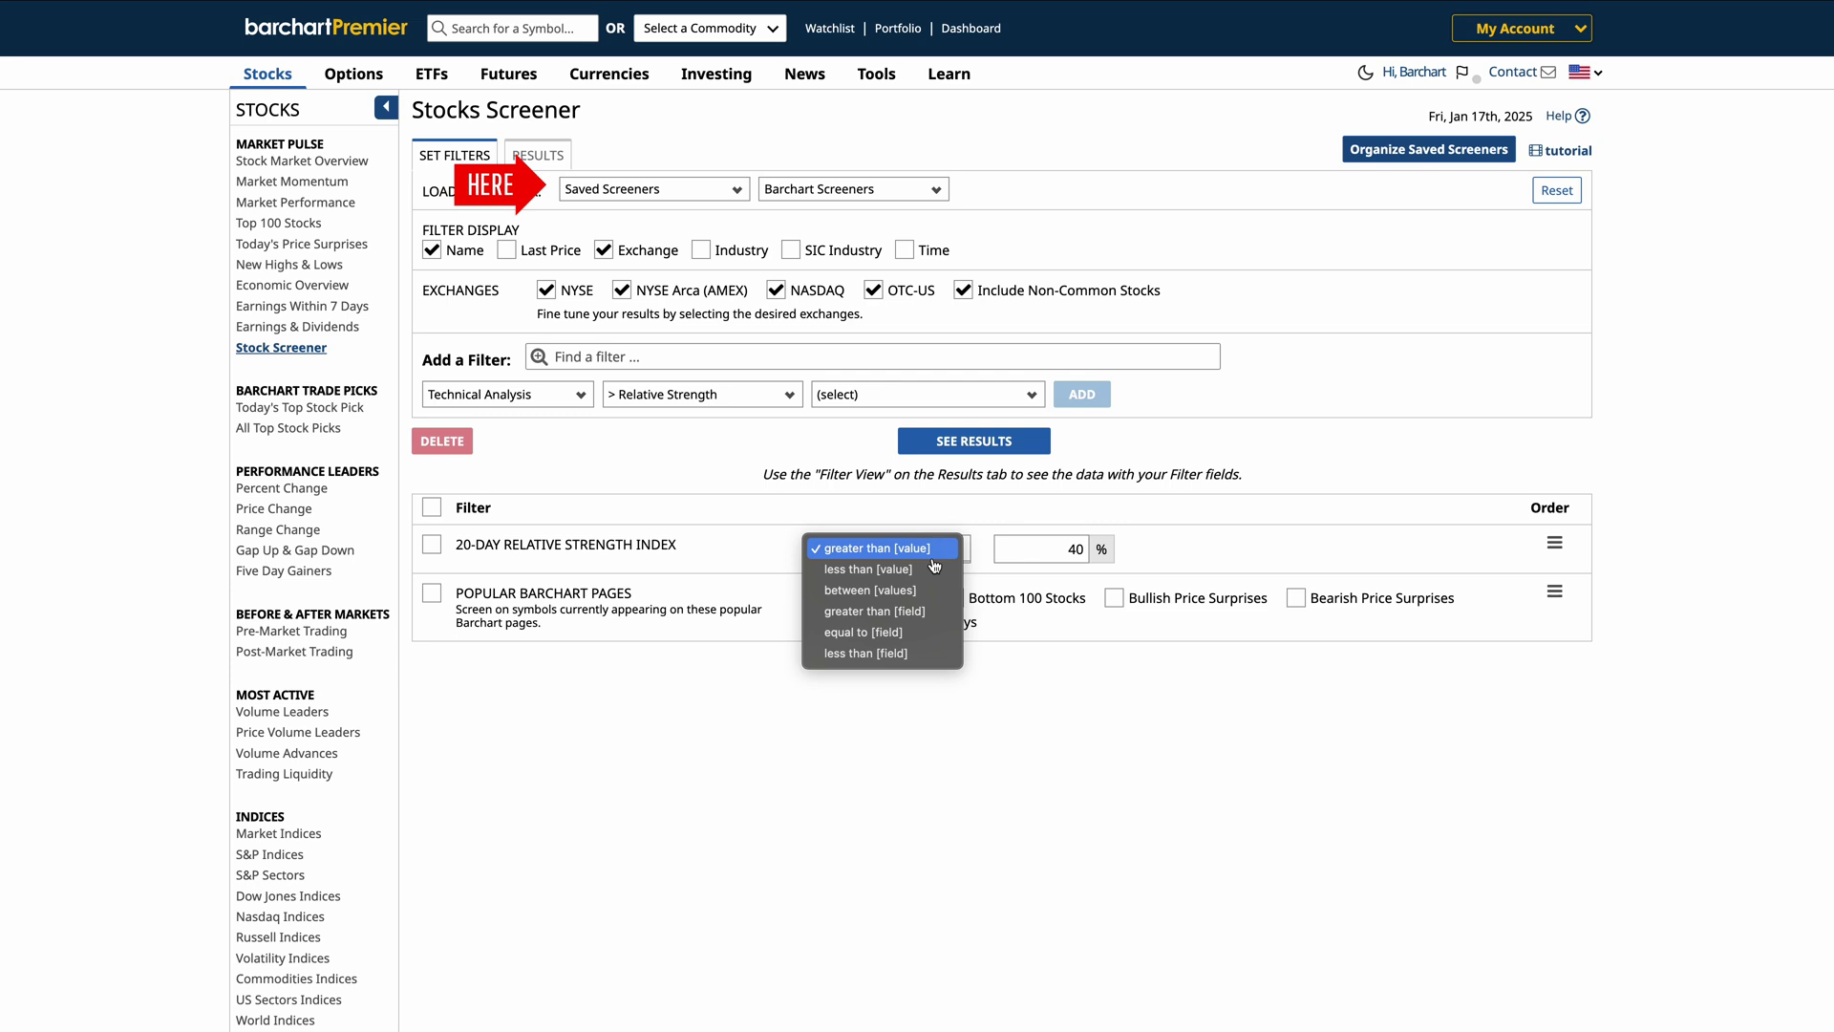
pyautogui.click(919, 568)
# Load the RSI Oversold Barchart screener and show its 53 matching stocks
pyautogui.click(808, 194)
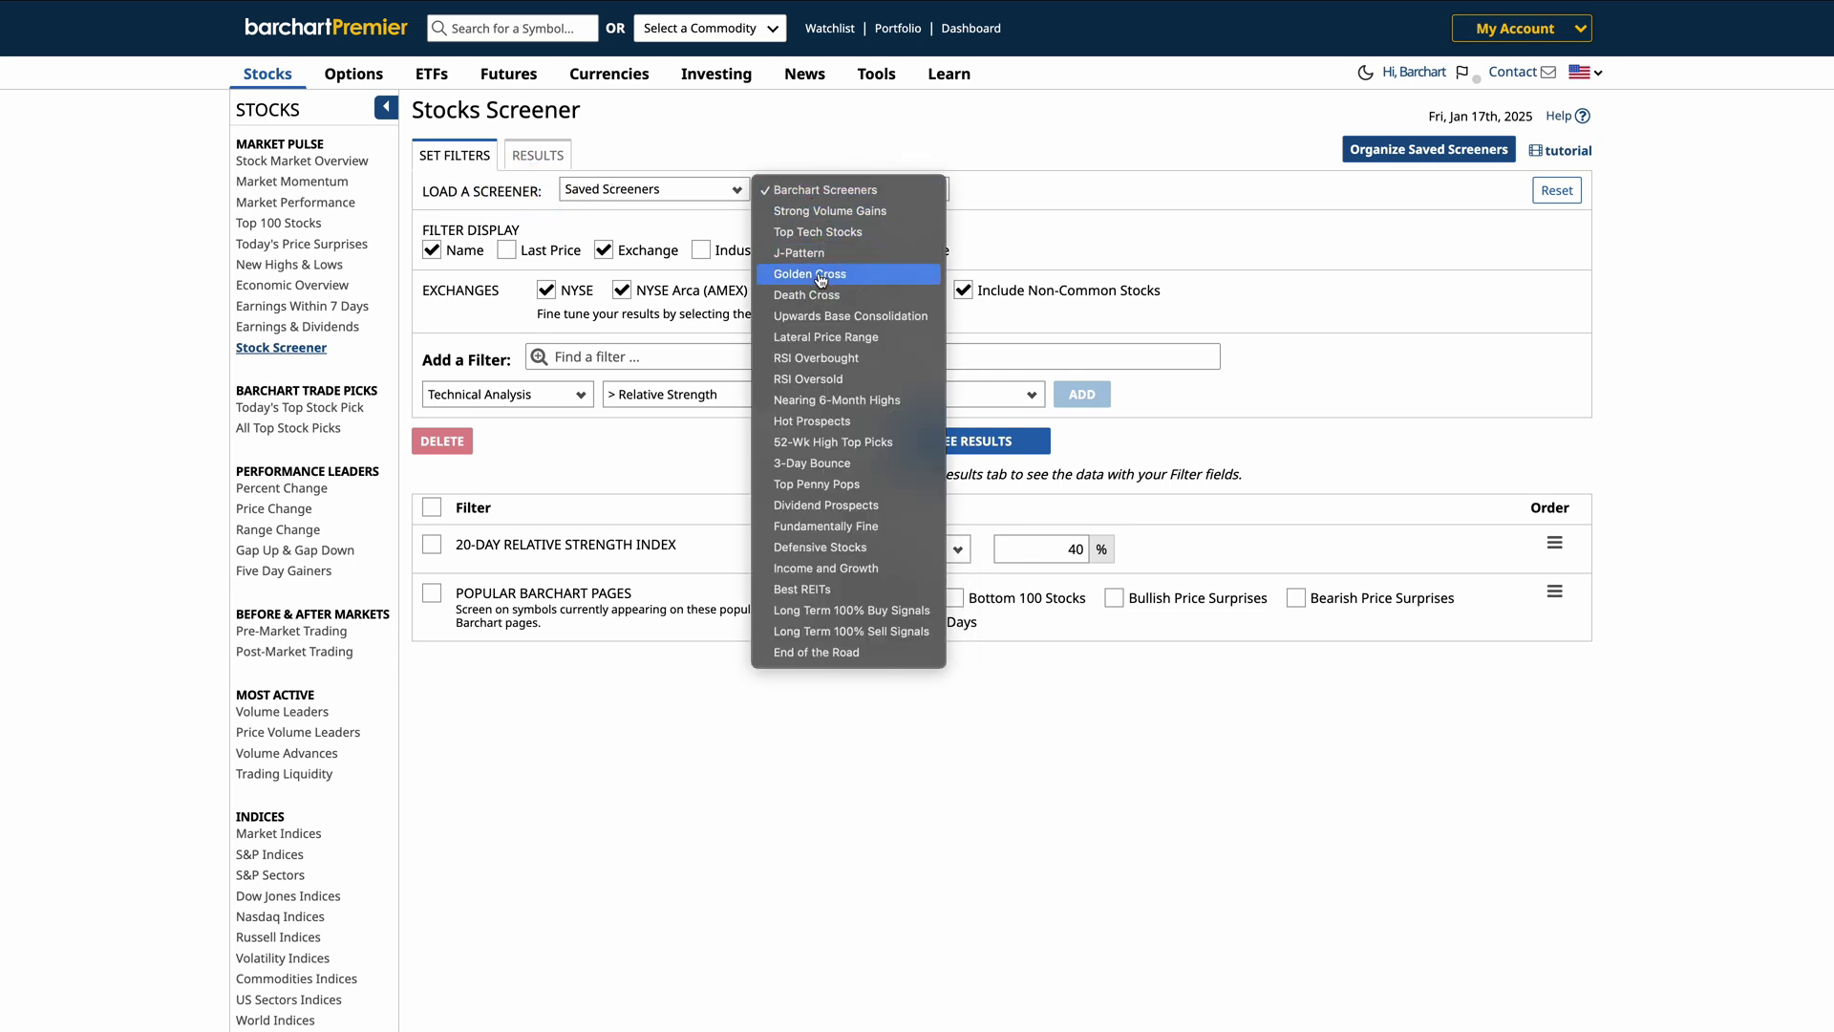
pyautogui.click(811, 380)
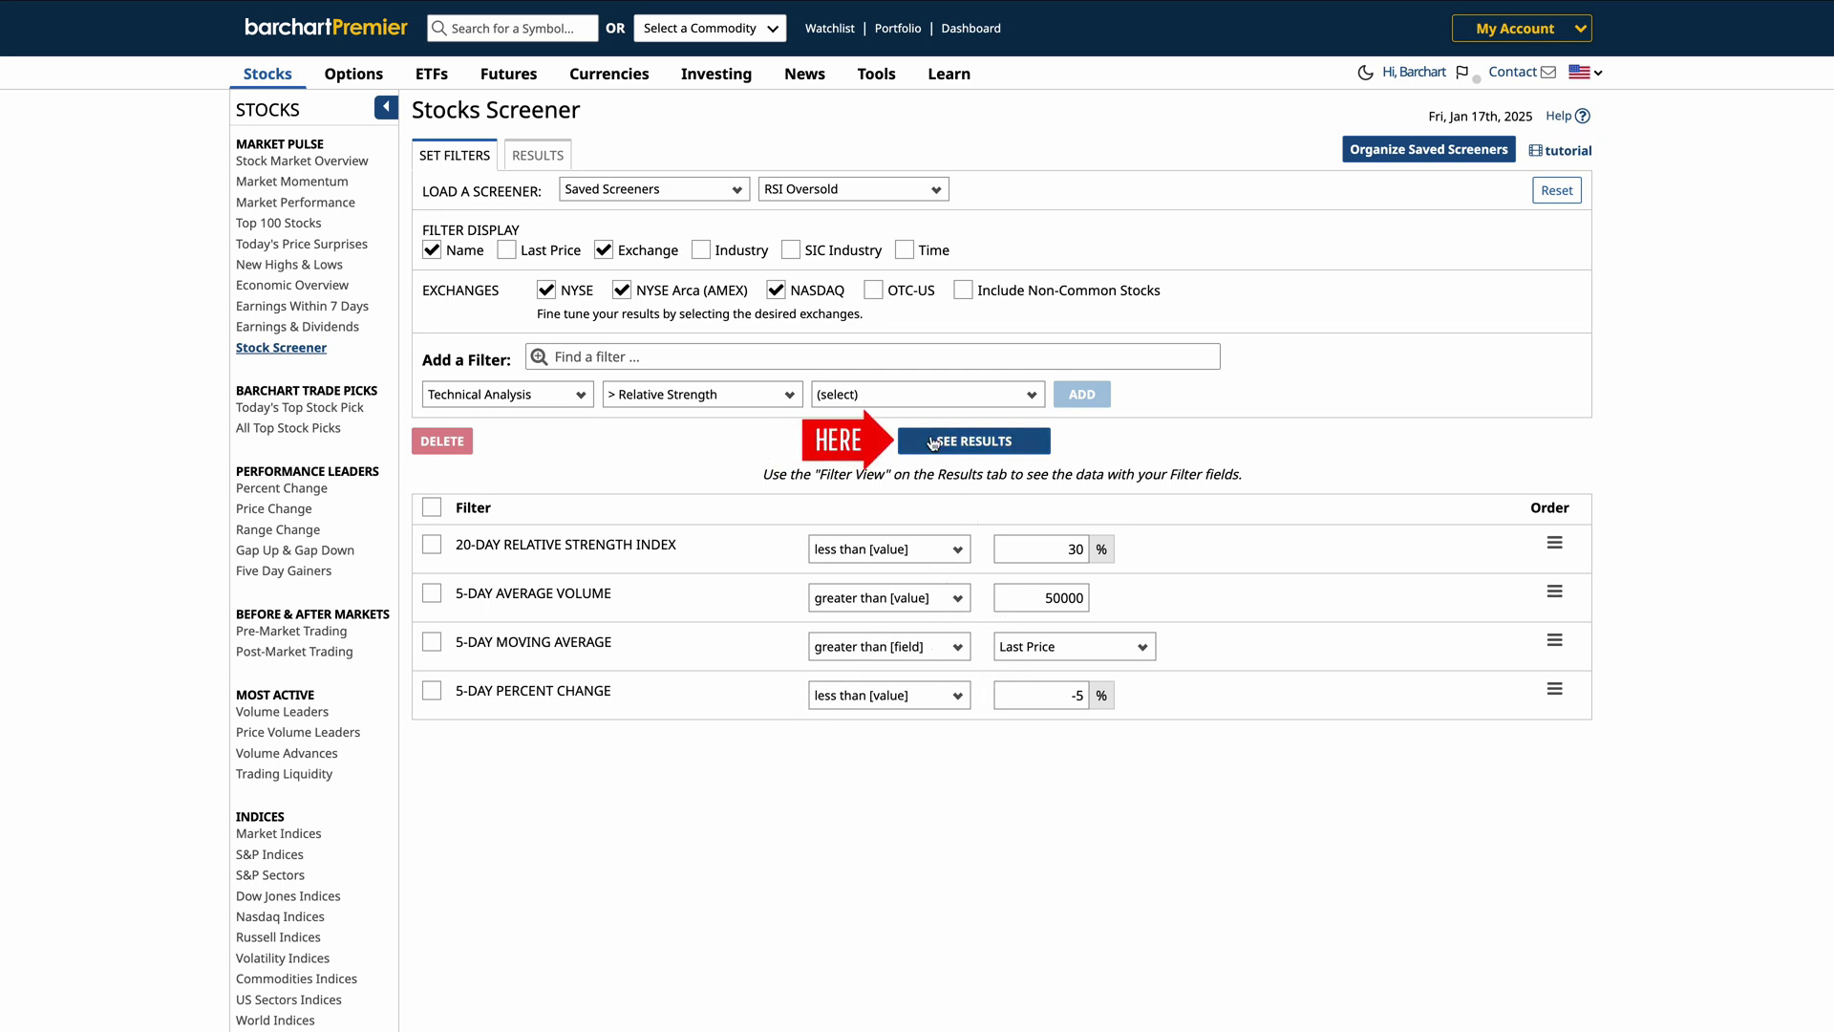
pyautogui.click(1004, 448)
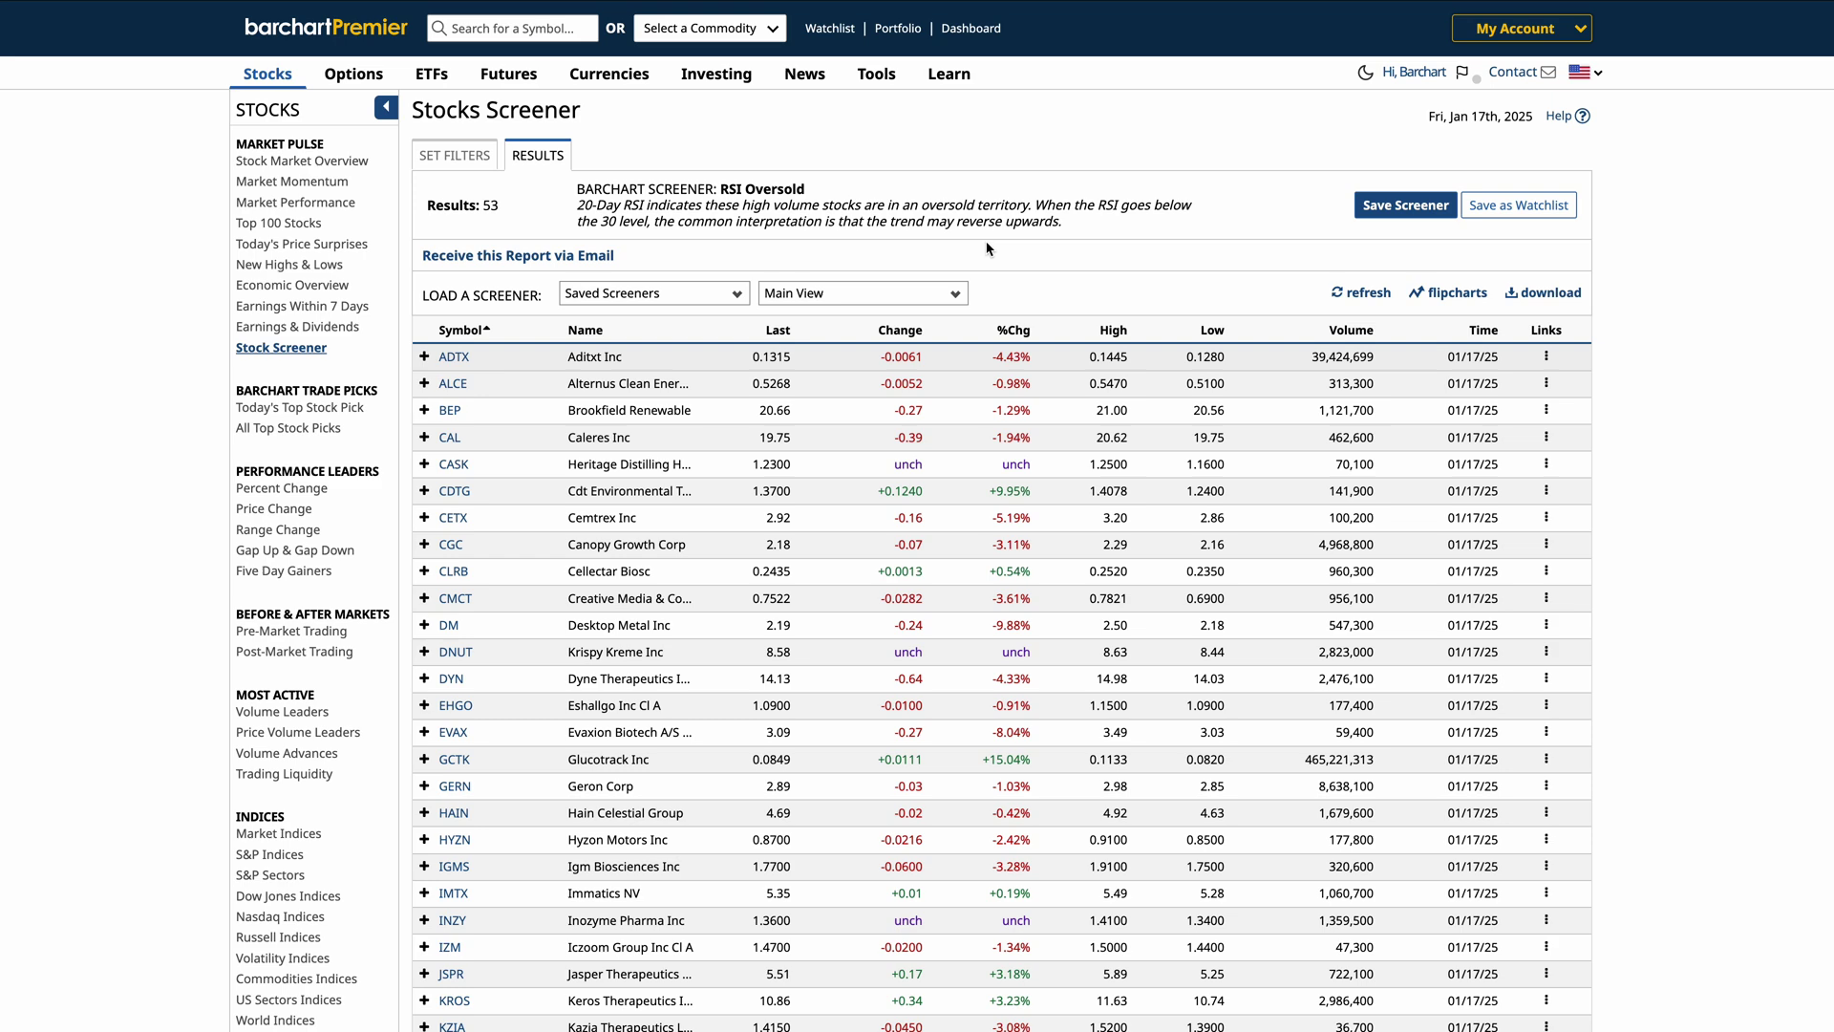
# Back on Top 100 Stocks, sort by %Chg, then by 52W %Chg with TSSI leading
pyautogui.moveTo(272, 77)
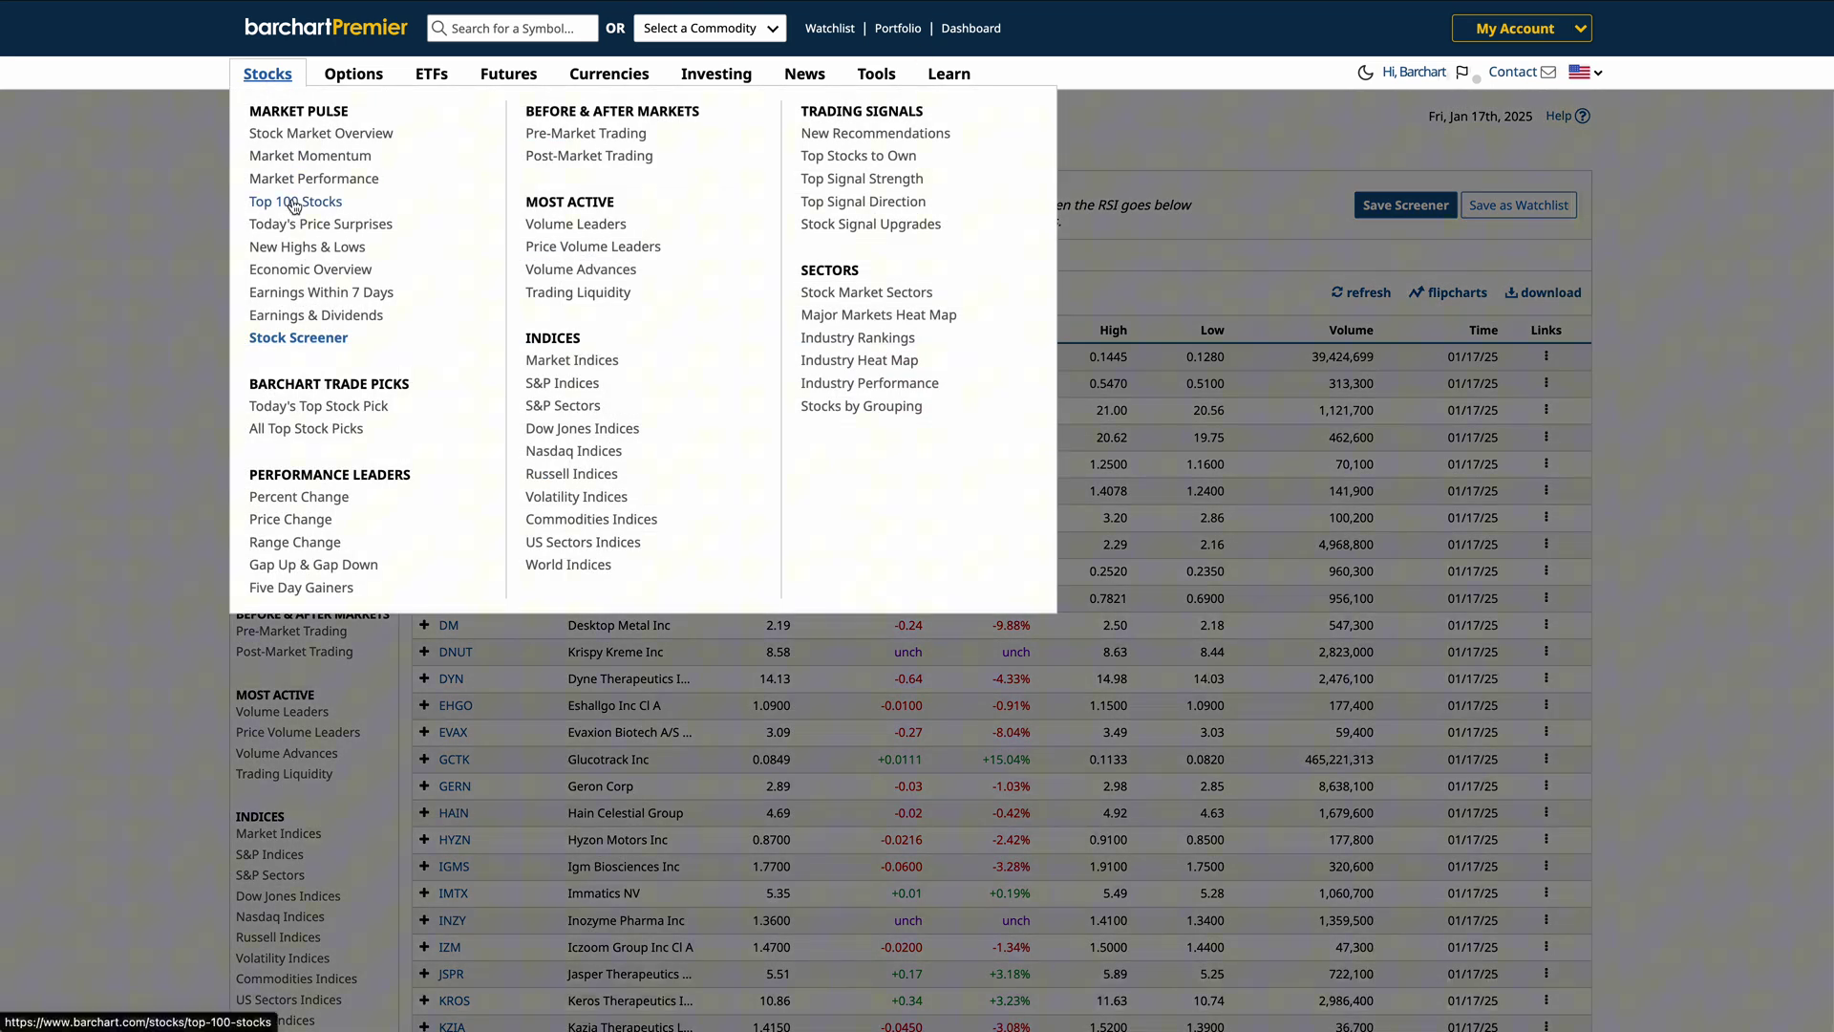
pyautogui.click(290, 201)
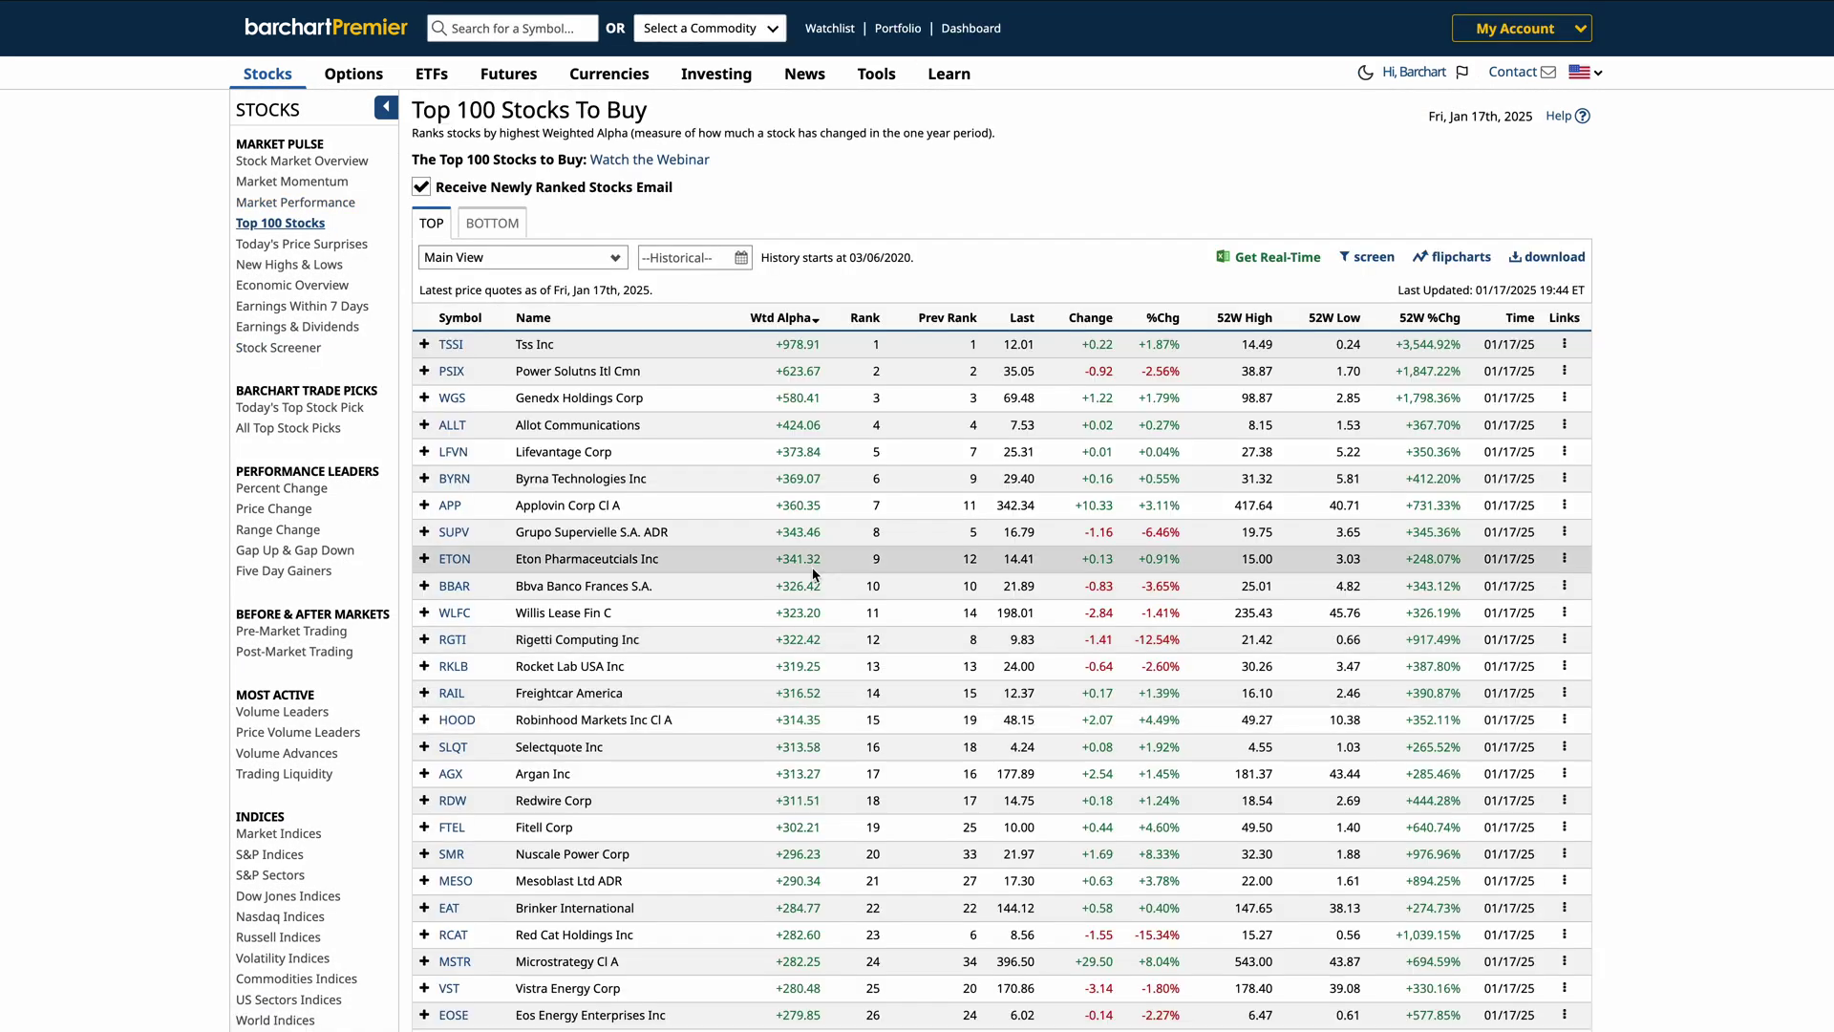
pyautogui.moveTo(813, 330)
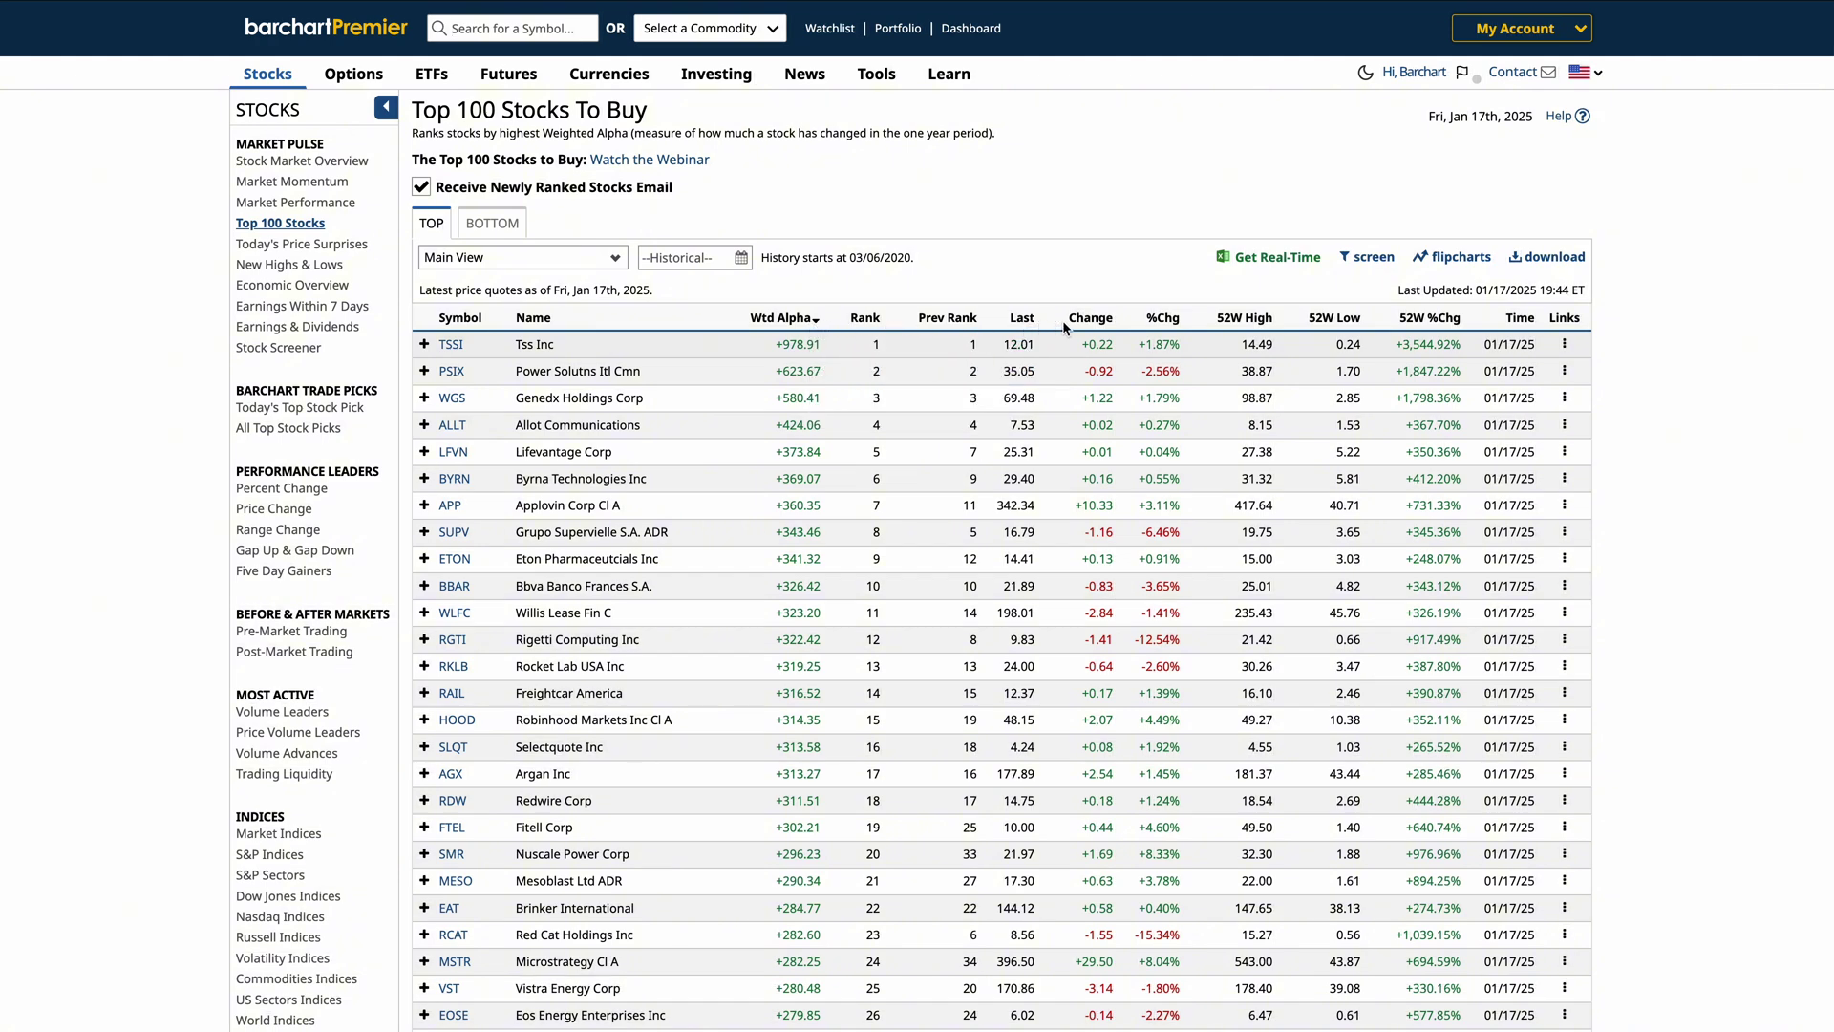
pyautogui.click(1165, 320)
pyautogui.moveTo(1167, 325)
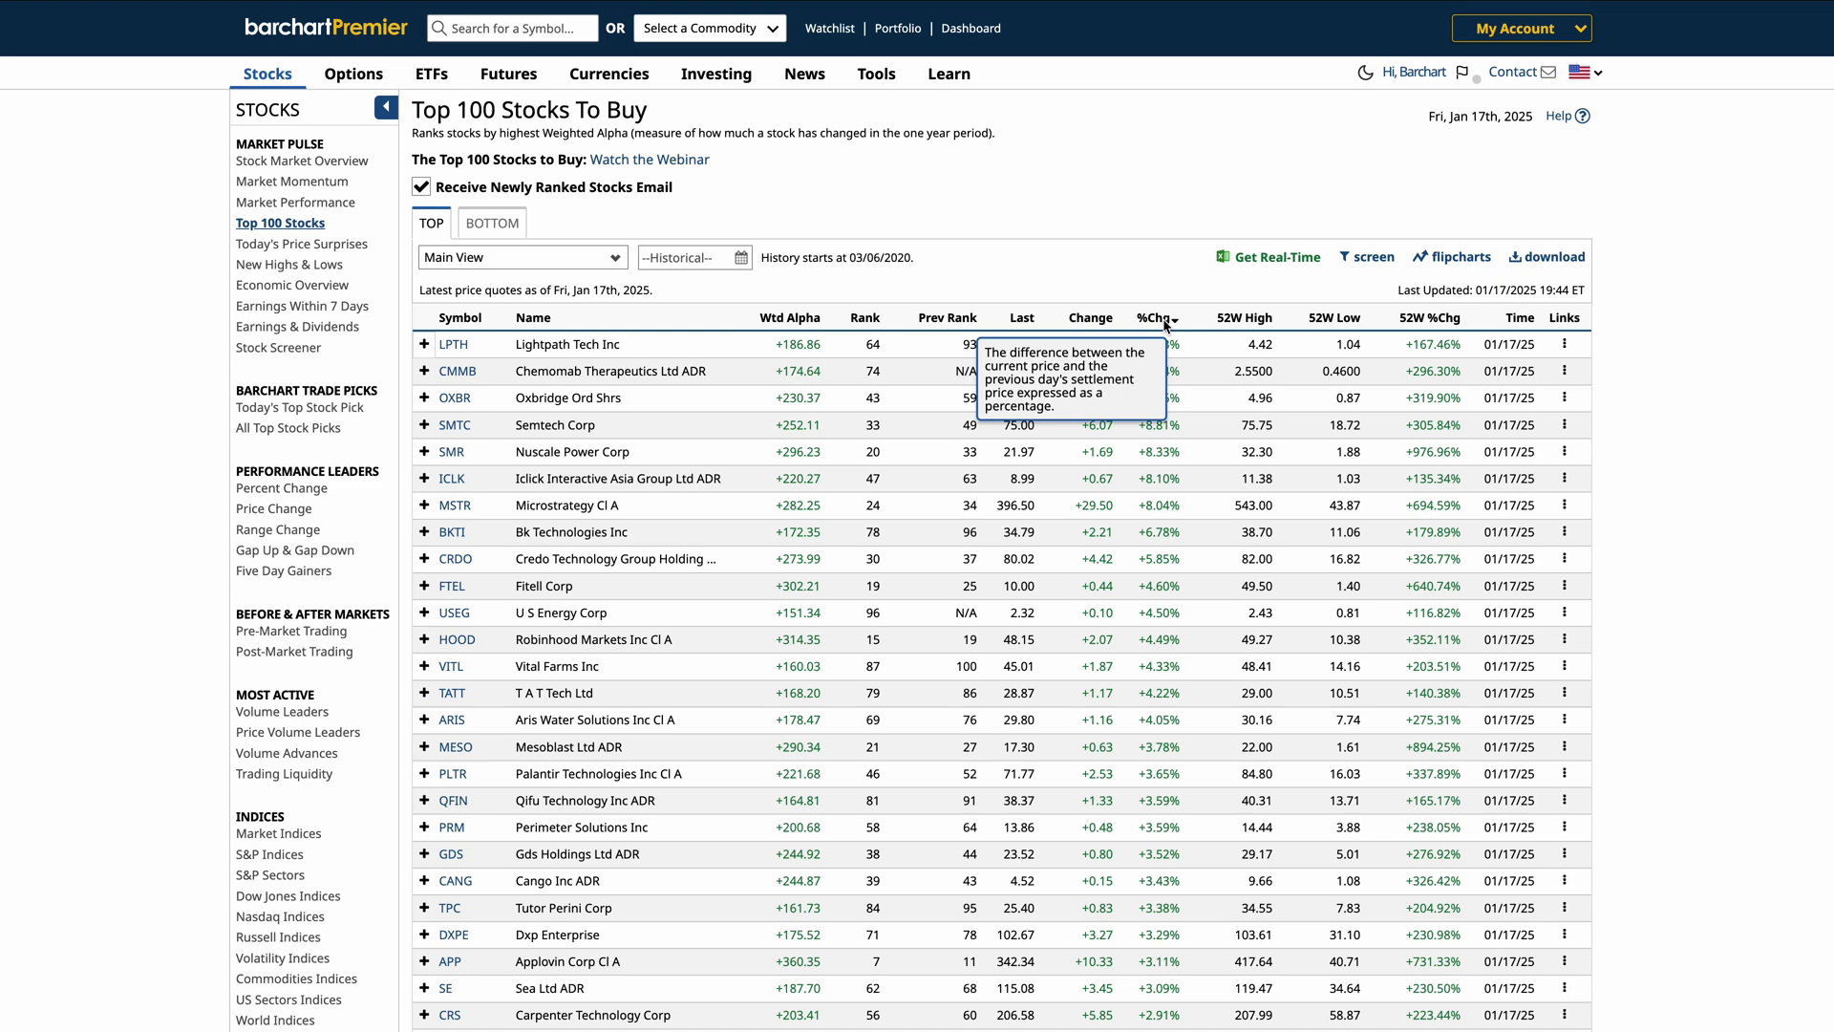
pyautogui.moveTo(1422, 323)
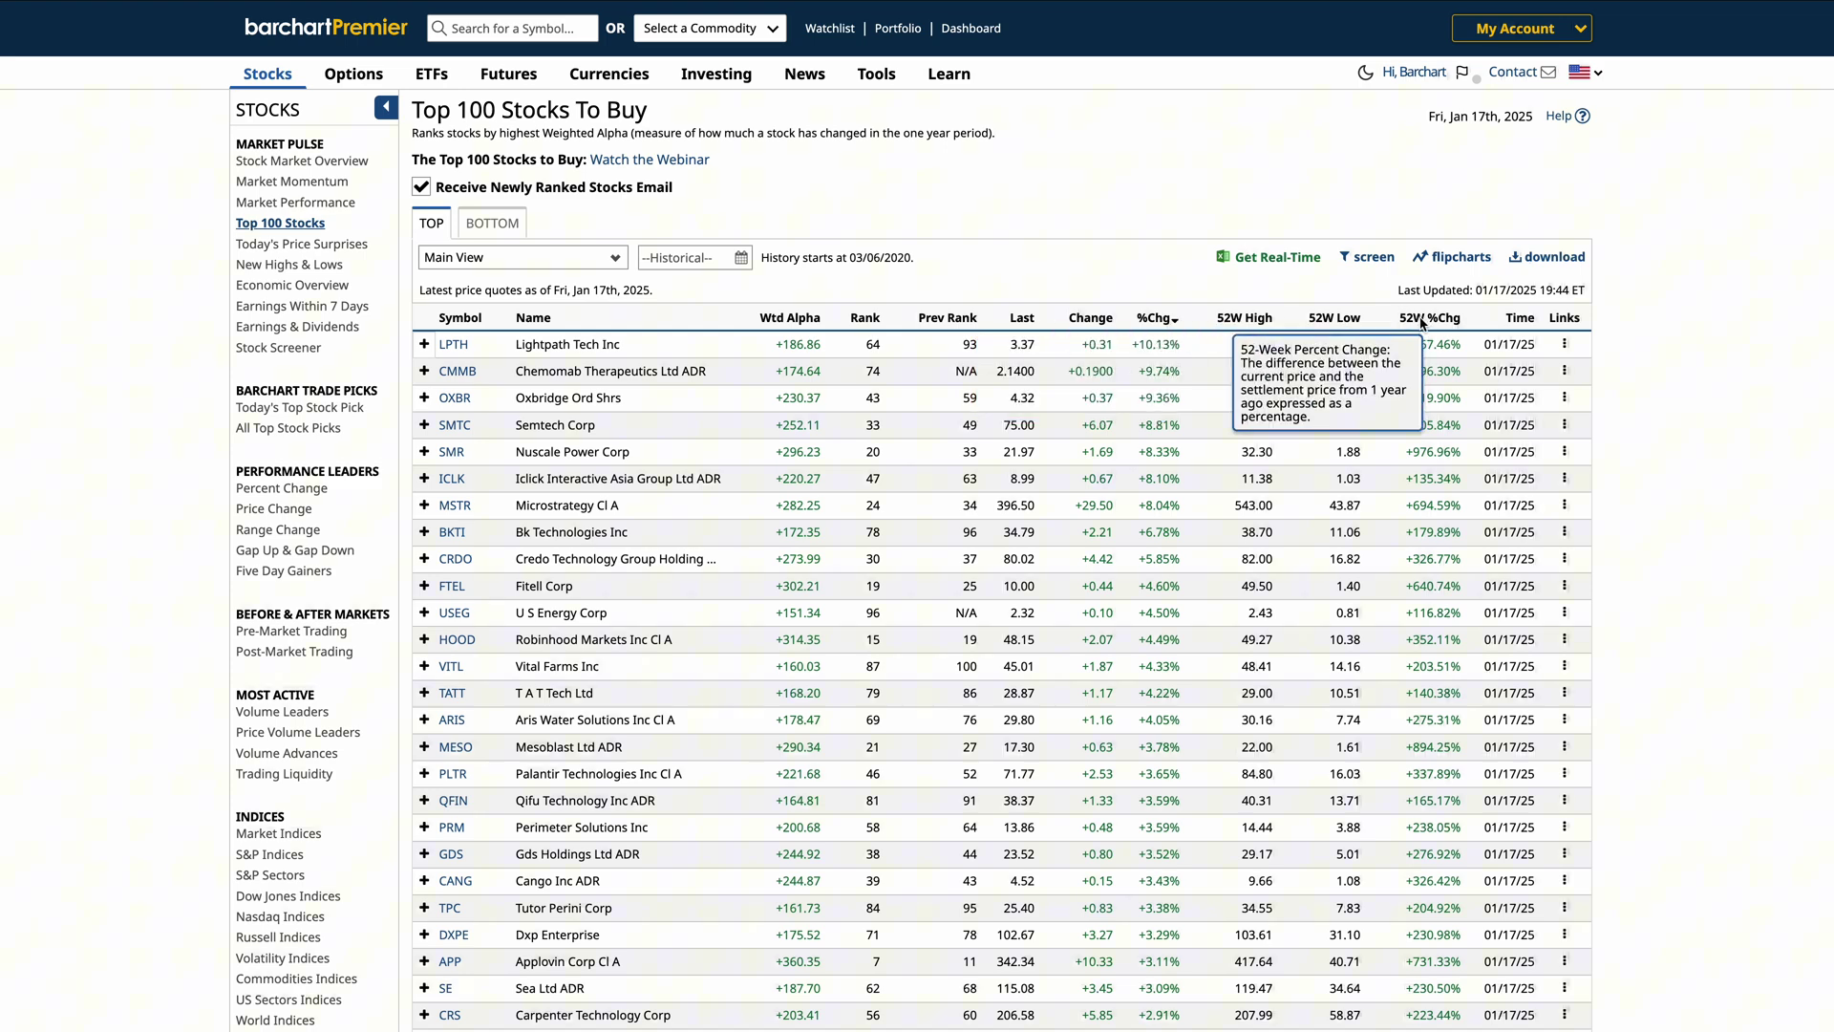
pyautogui.click(1422, 320)
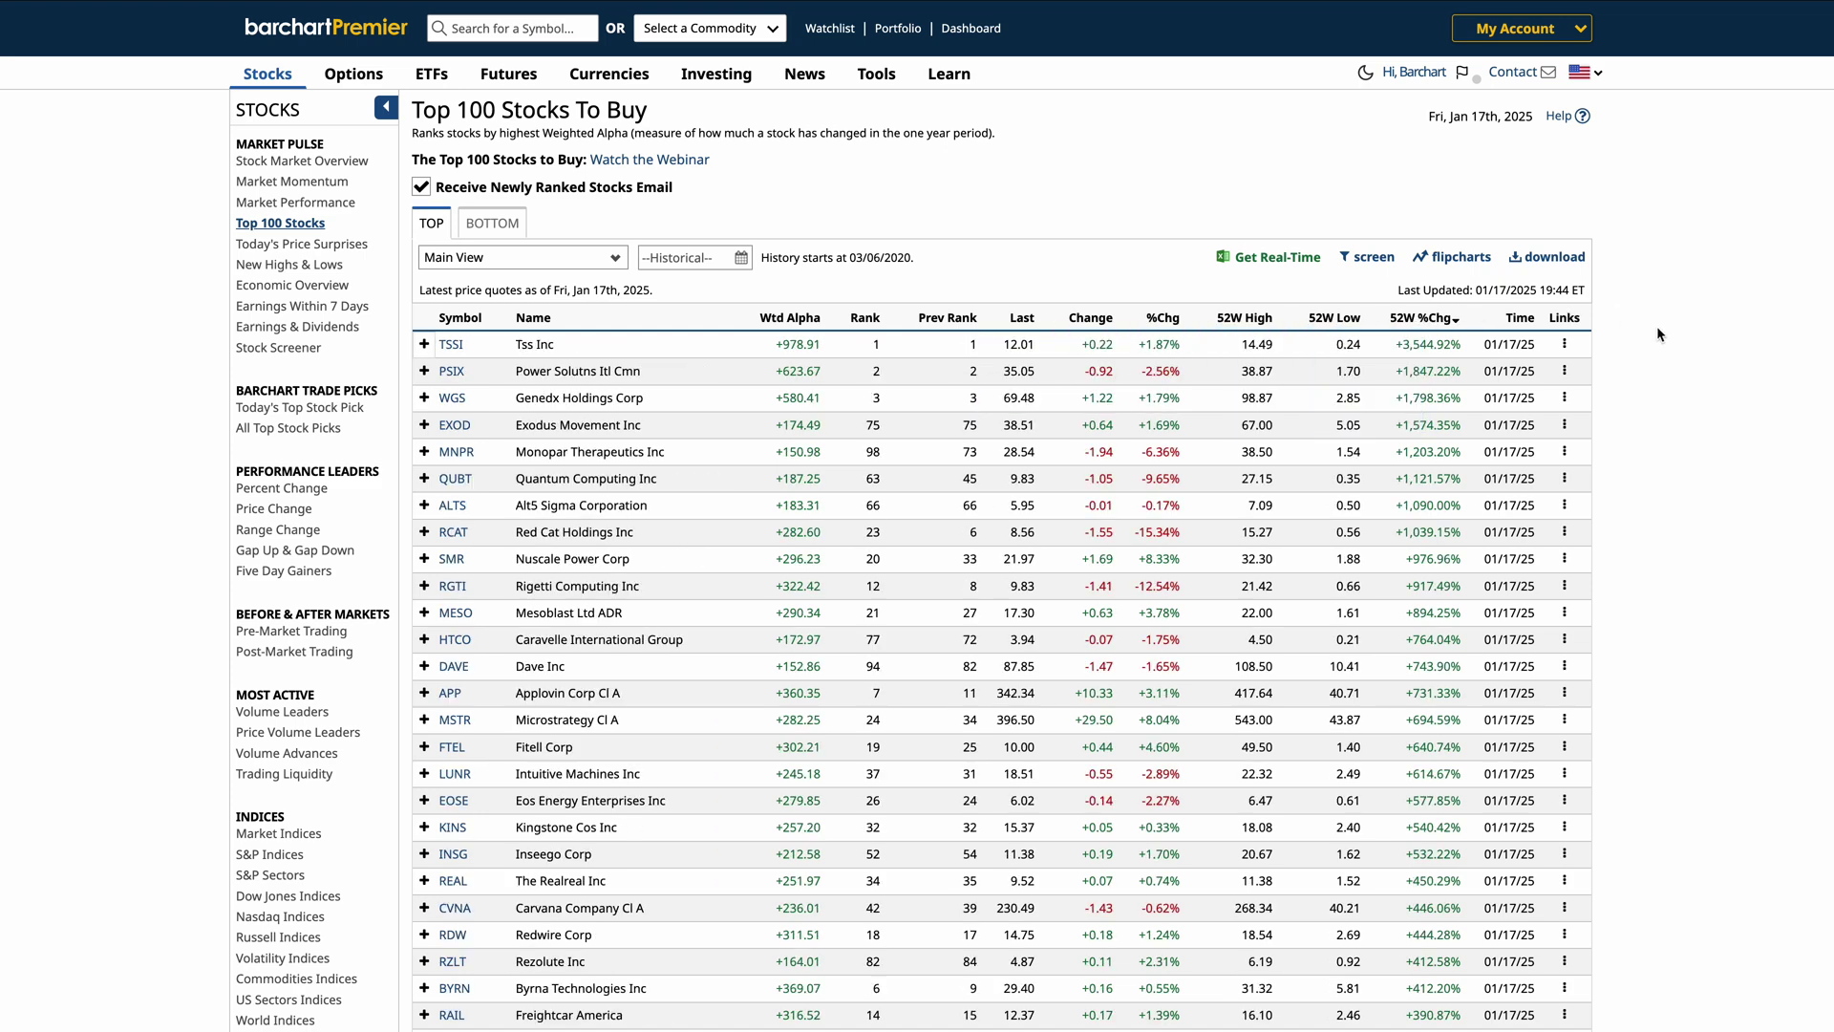
# Switch to the Technical view, sort by 20D His Vol, then by 20D Rel Str
pyautogui.click(617, 260)
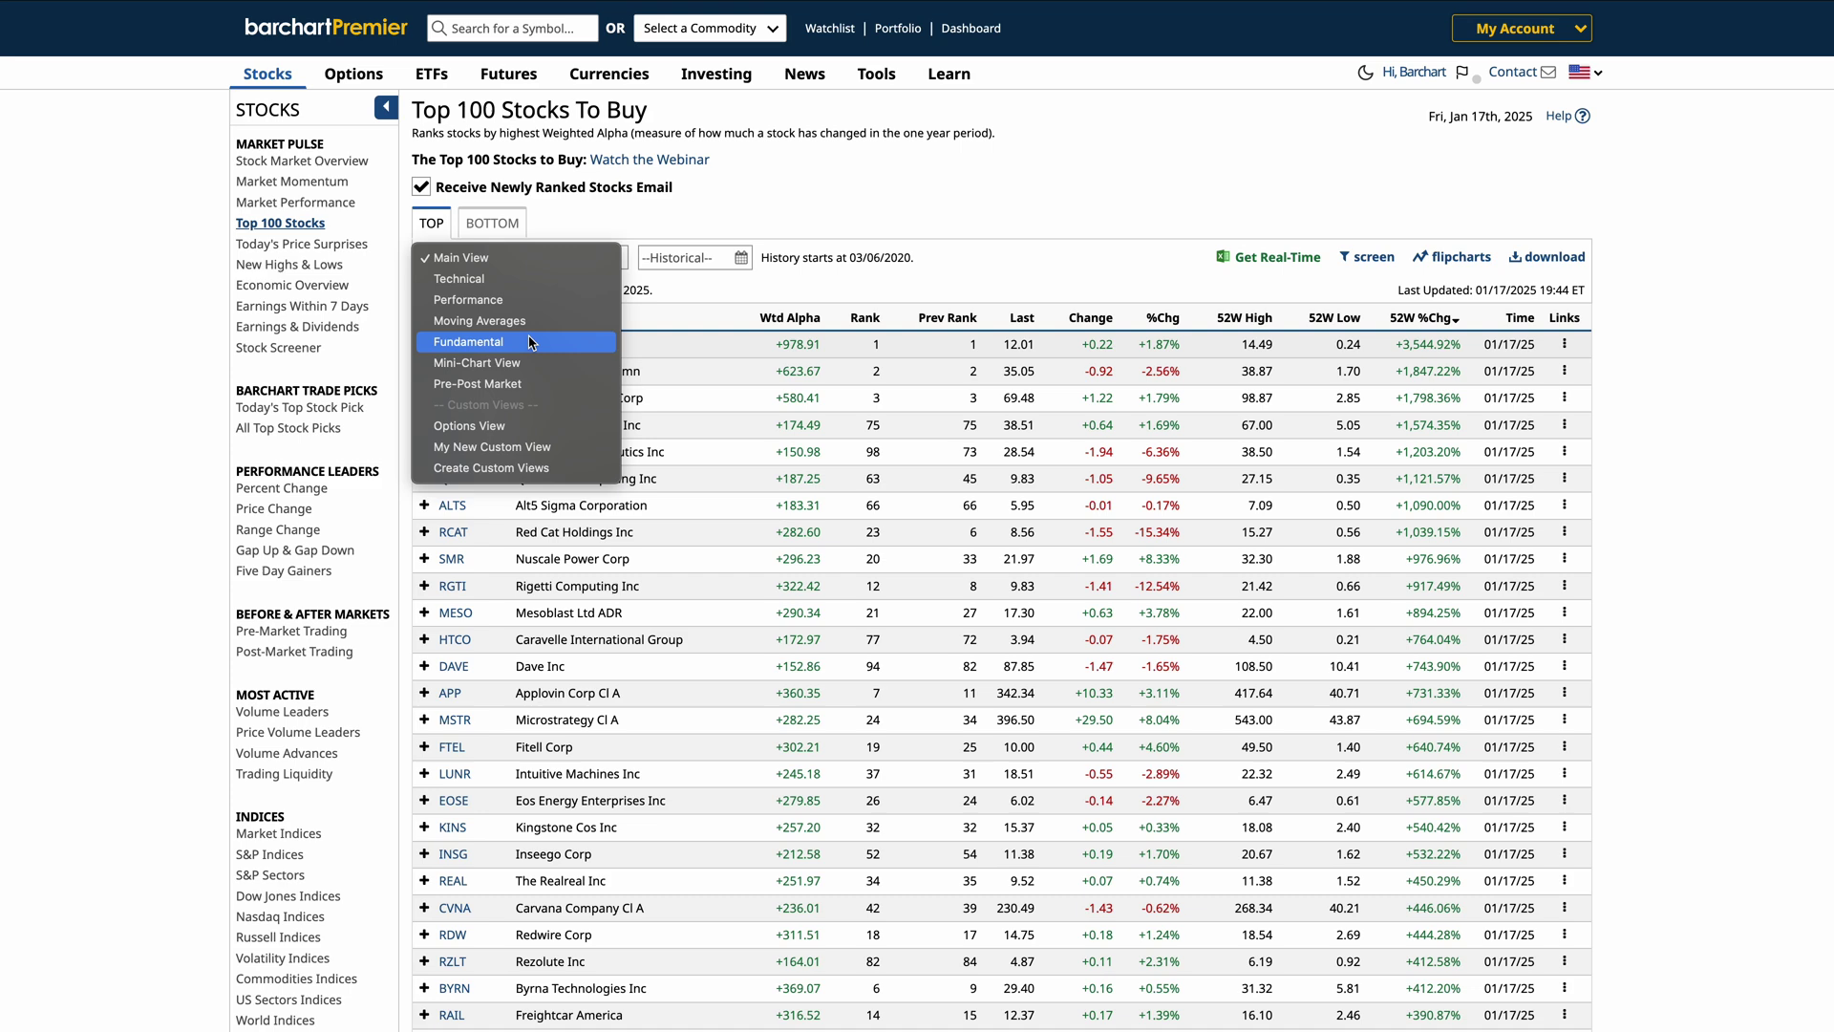
pyautogui.click(532, 284)
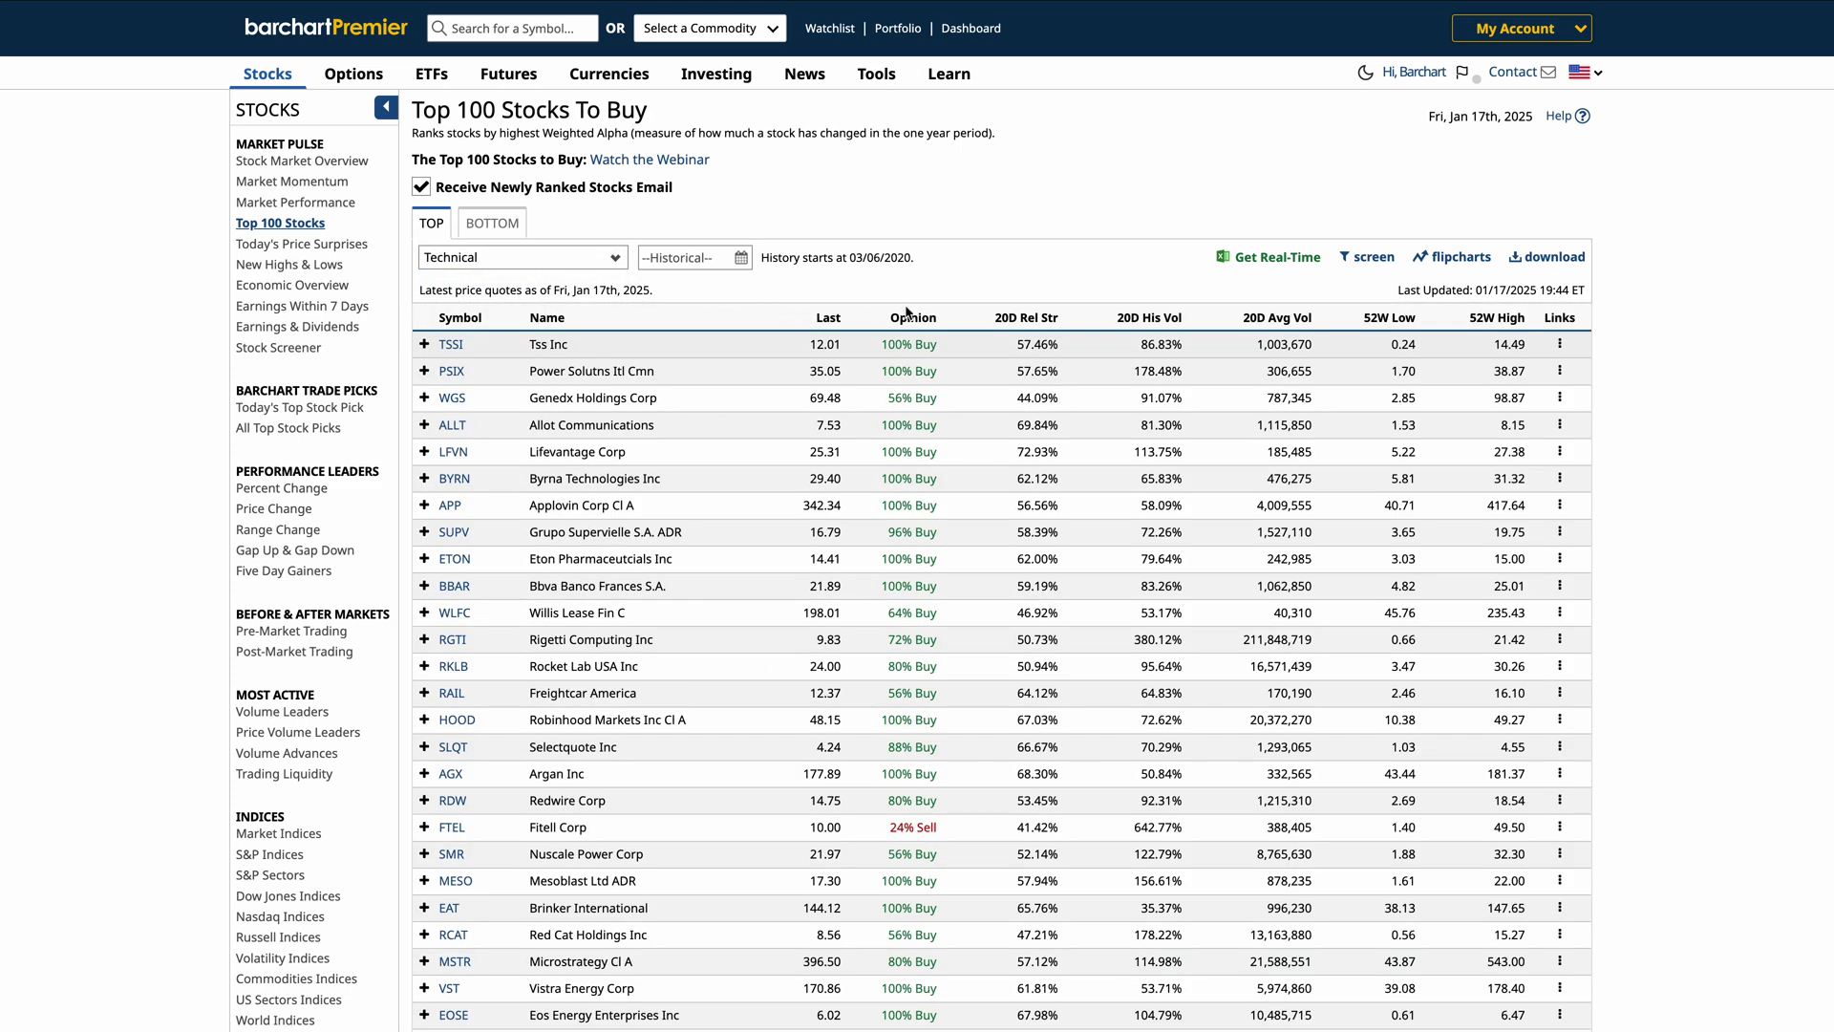
pyautogui.moveTo(1023, 322)
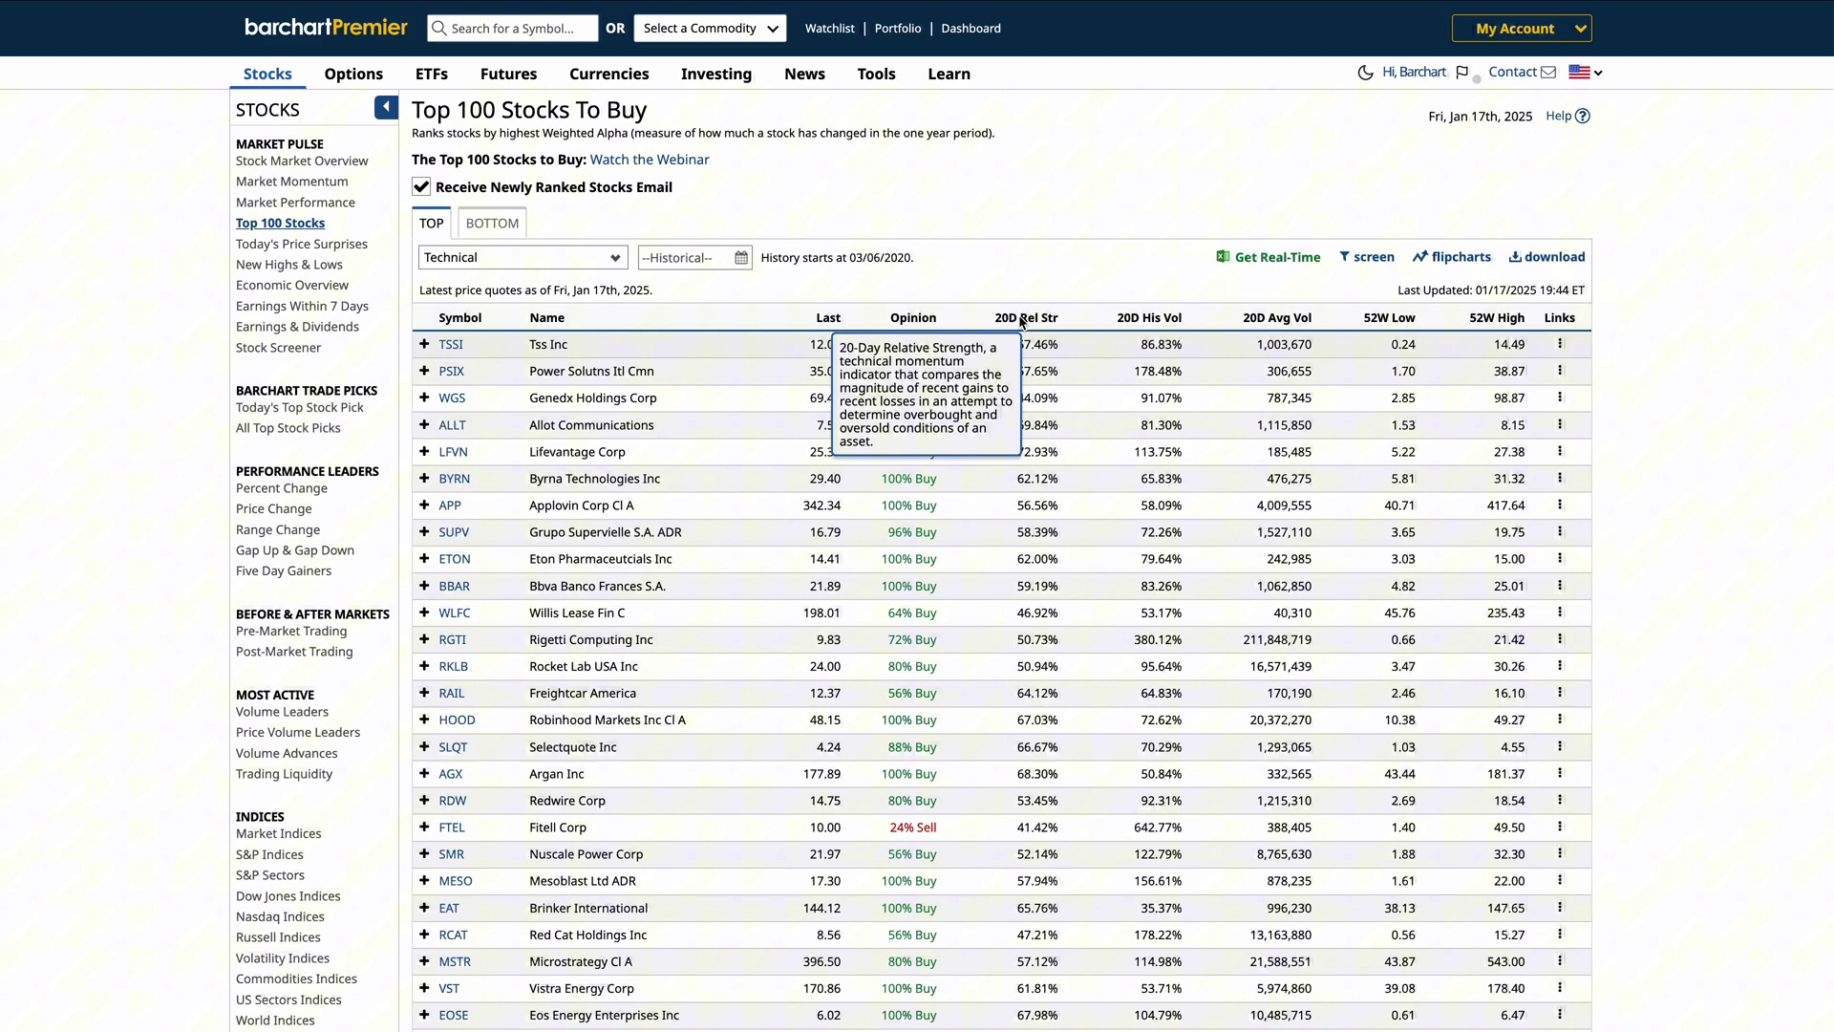
pyautogui.click(1172, 323)
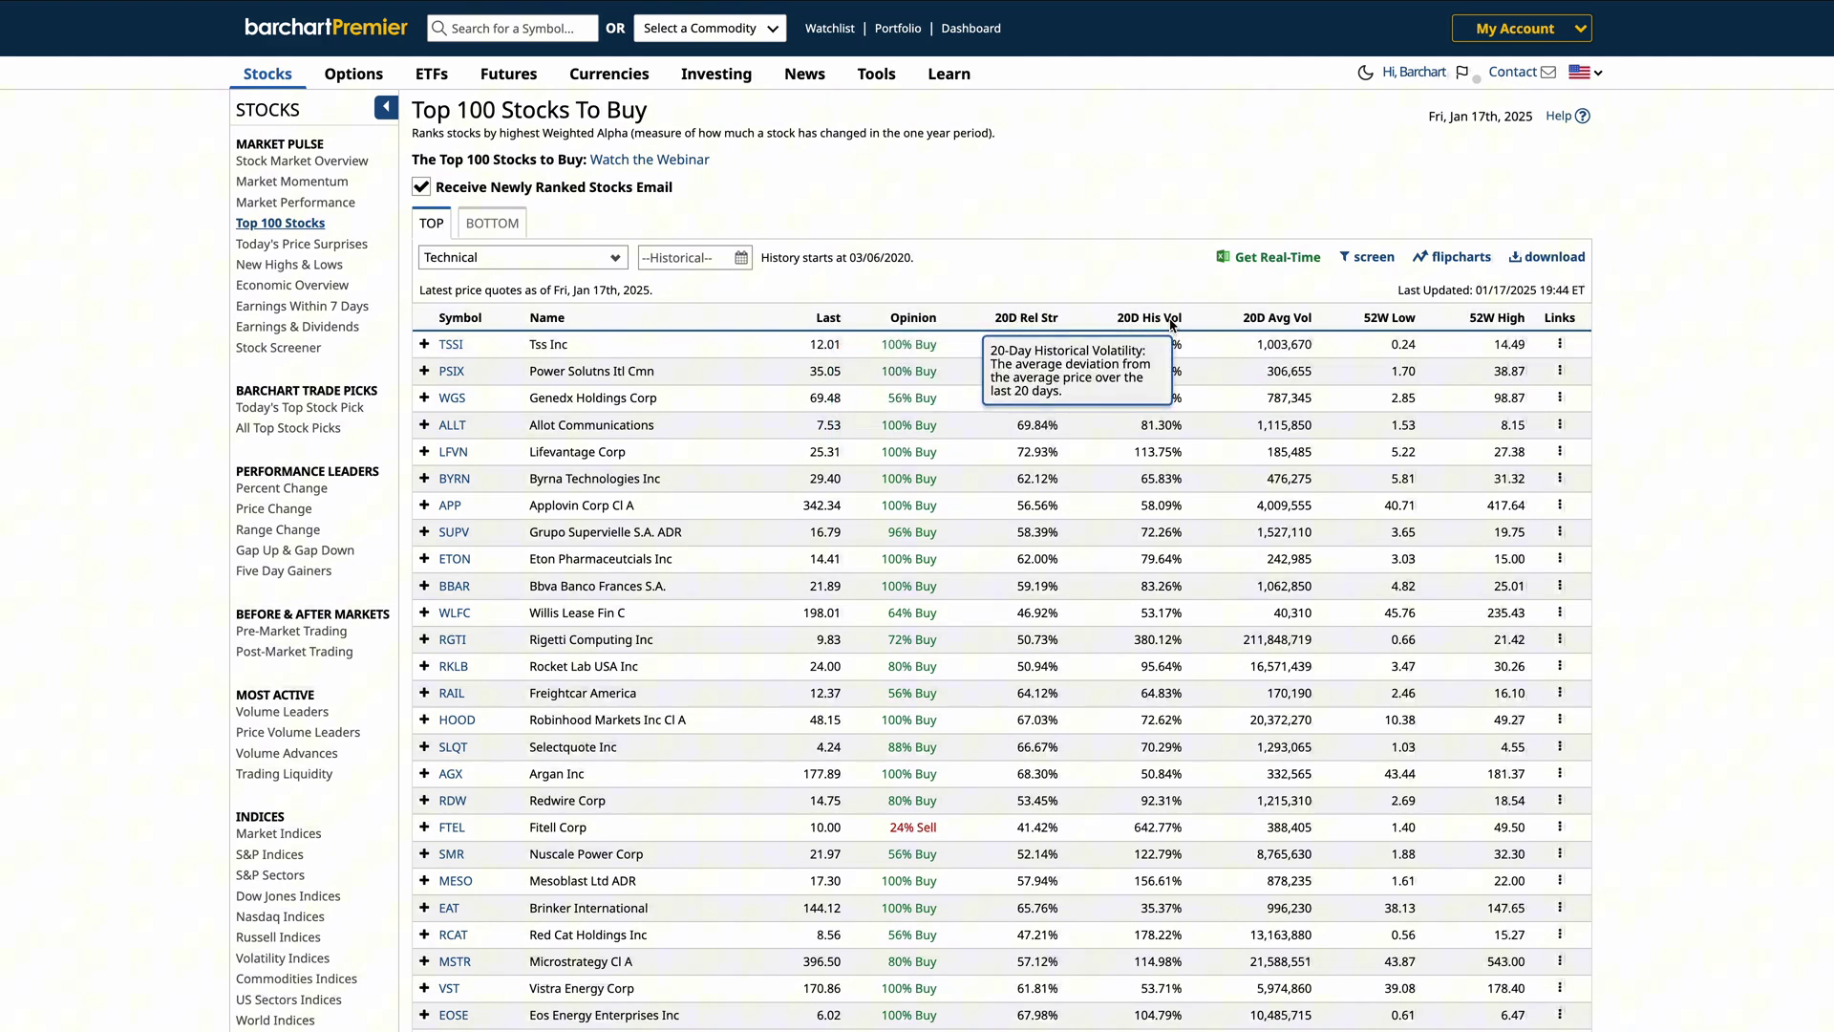
pyautogui.moveTo(1272, 322)
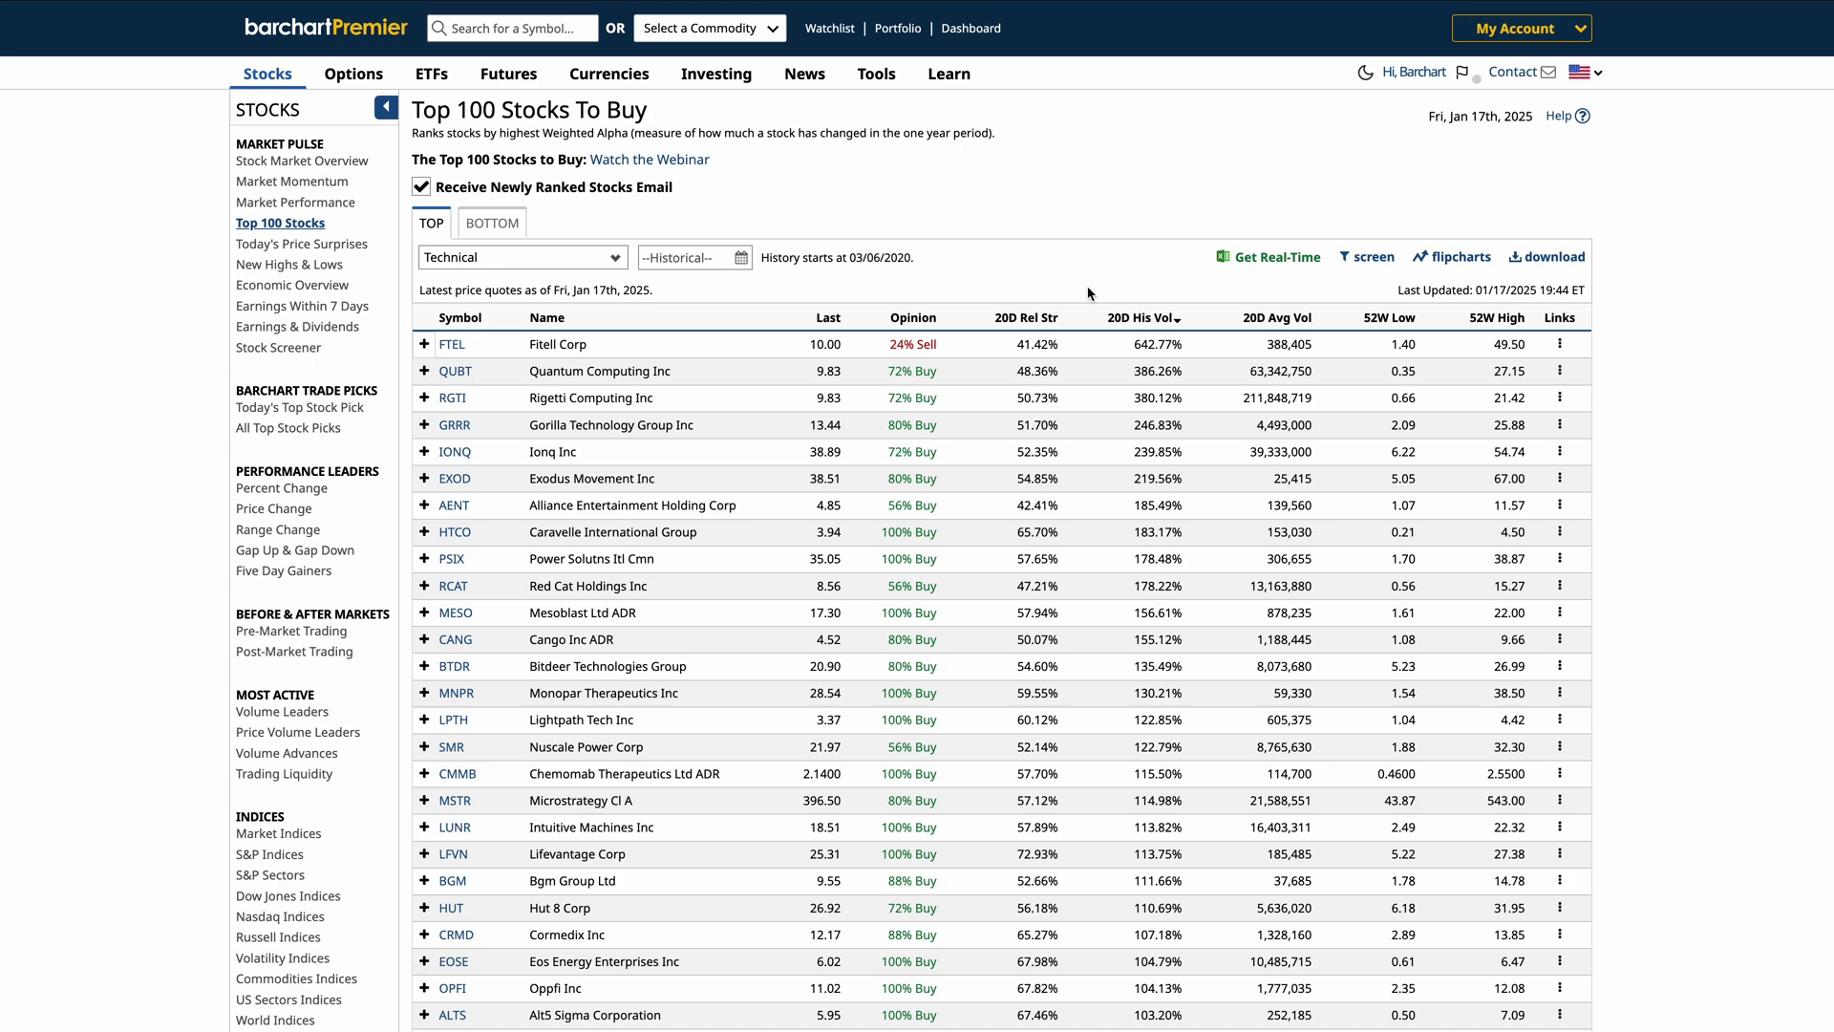
pyautogui.click(1037, 319)
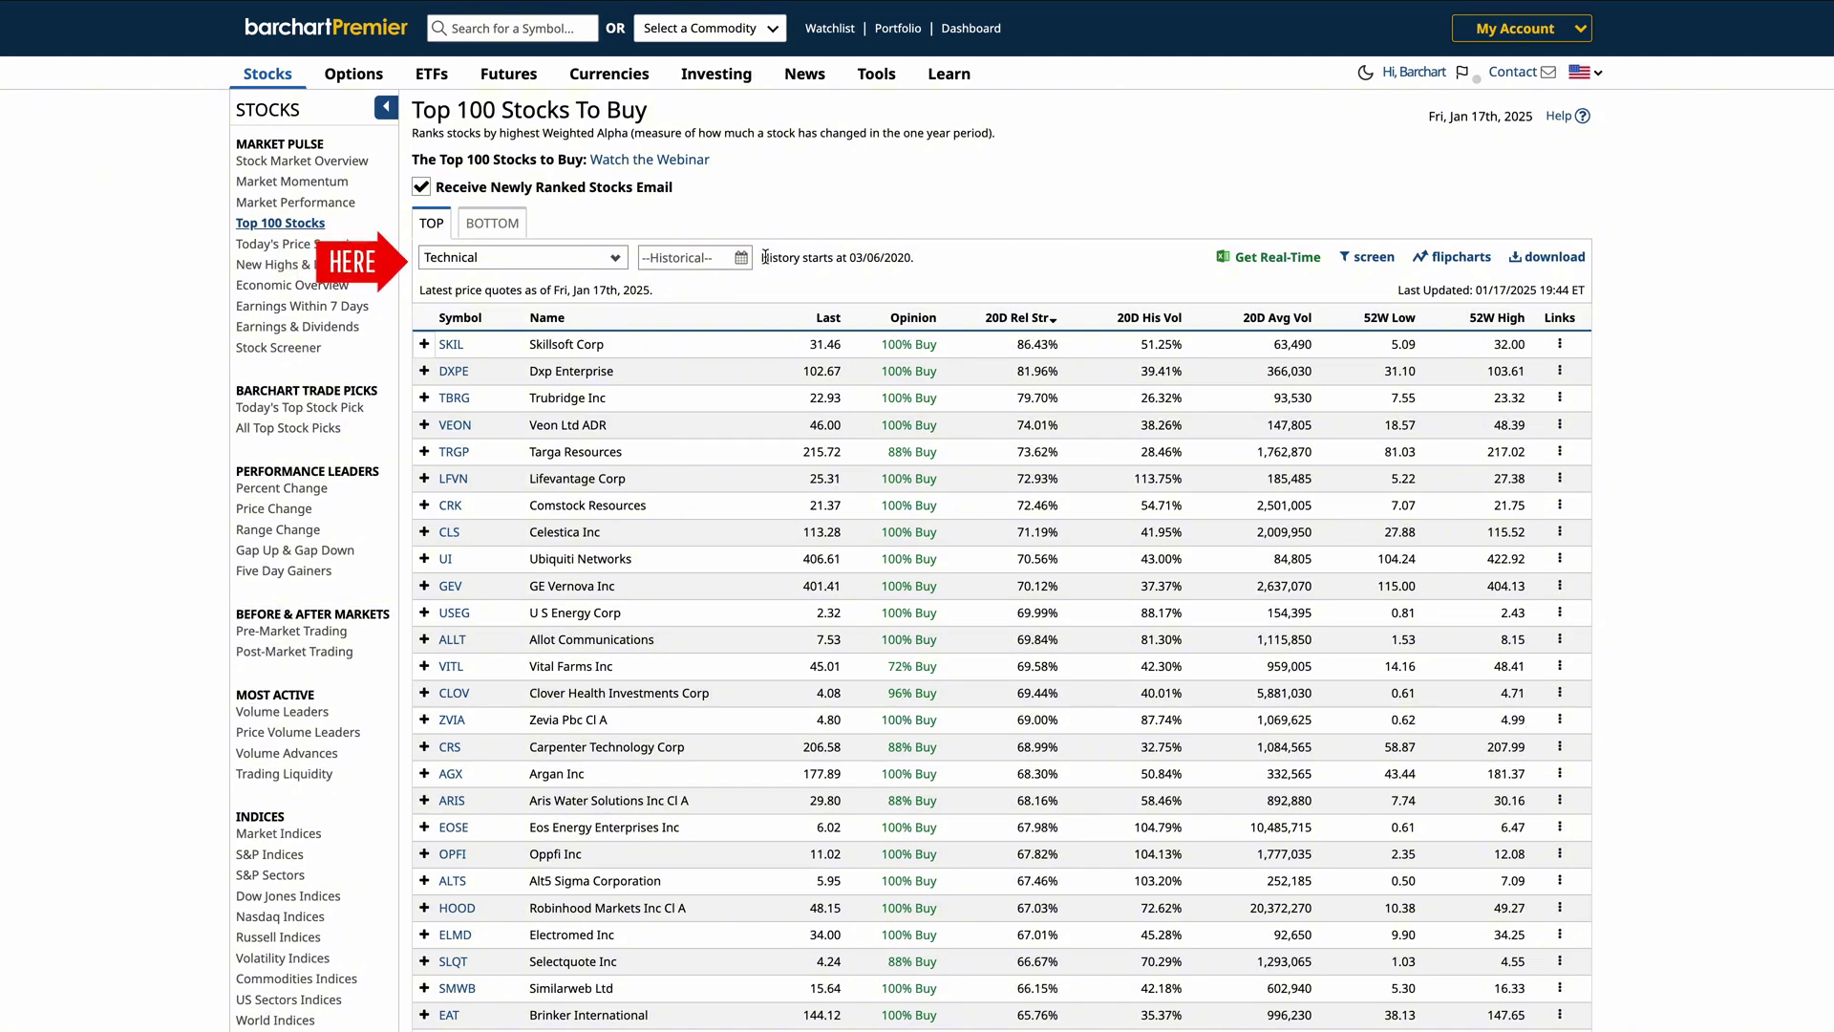
# Switch the table to My New Custom View and open the Custom Views management page
pyautogui.click(615, 257)
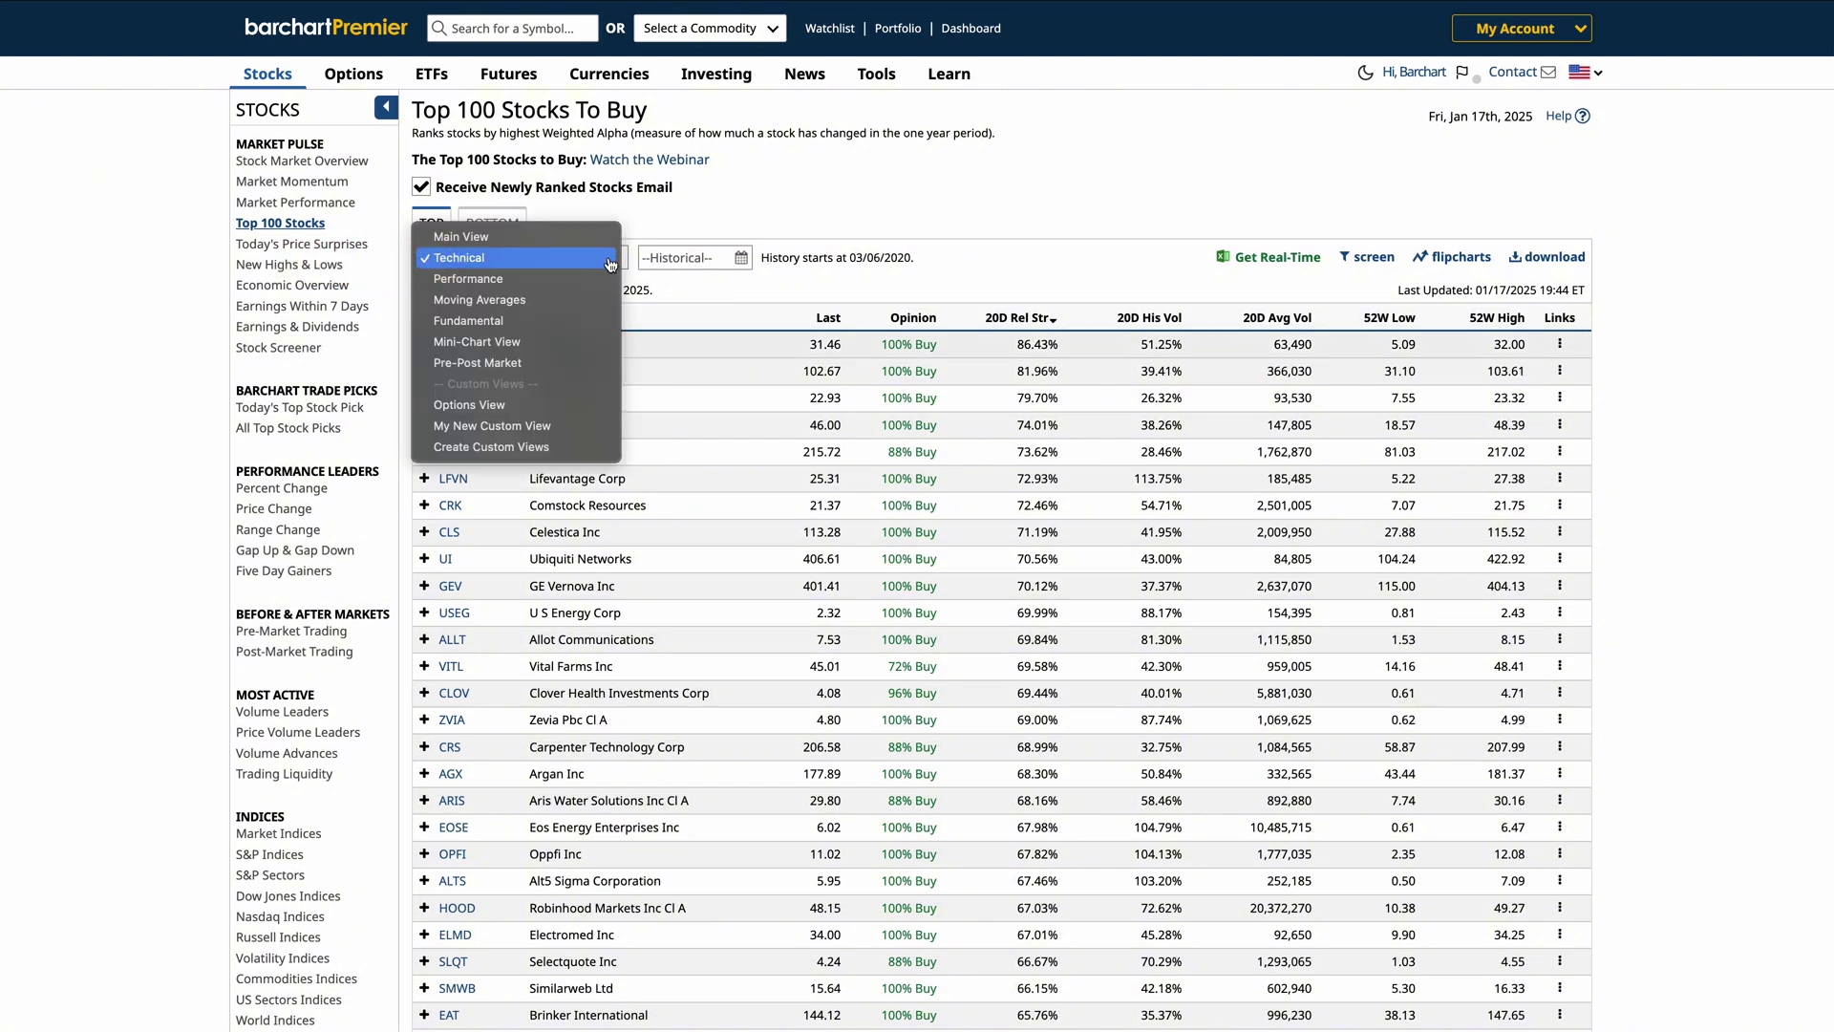
pyautogui.click(551, 427)
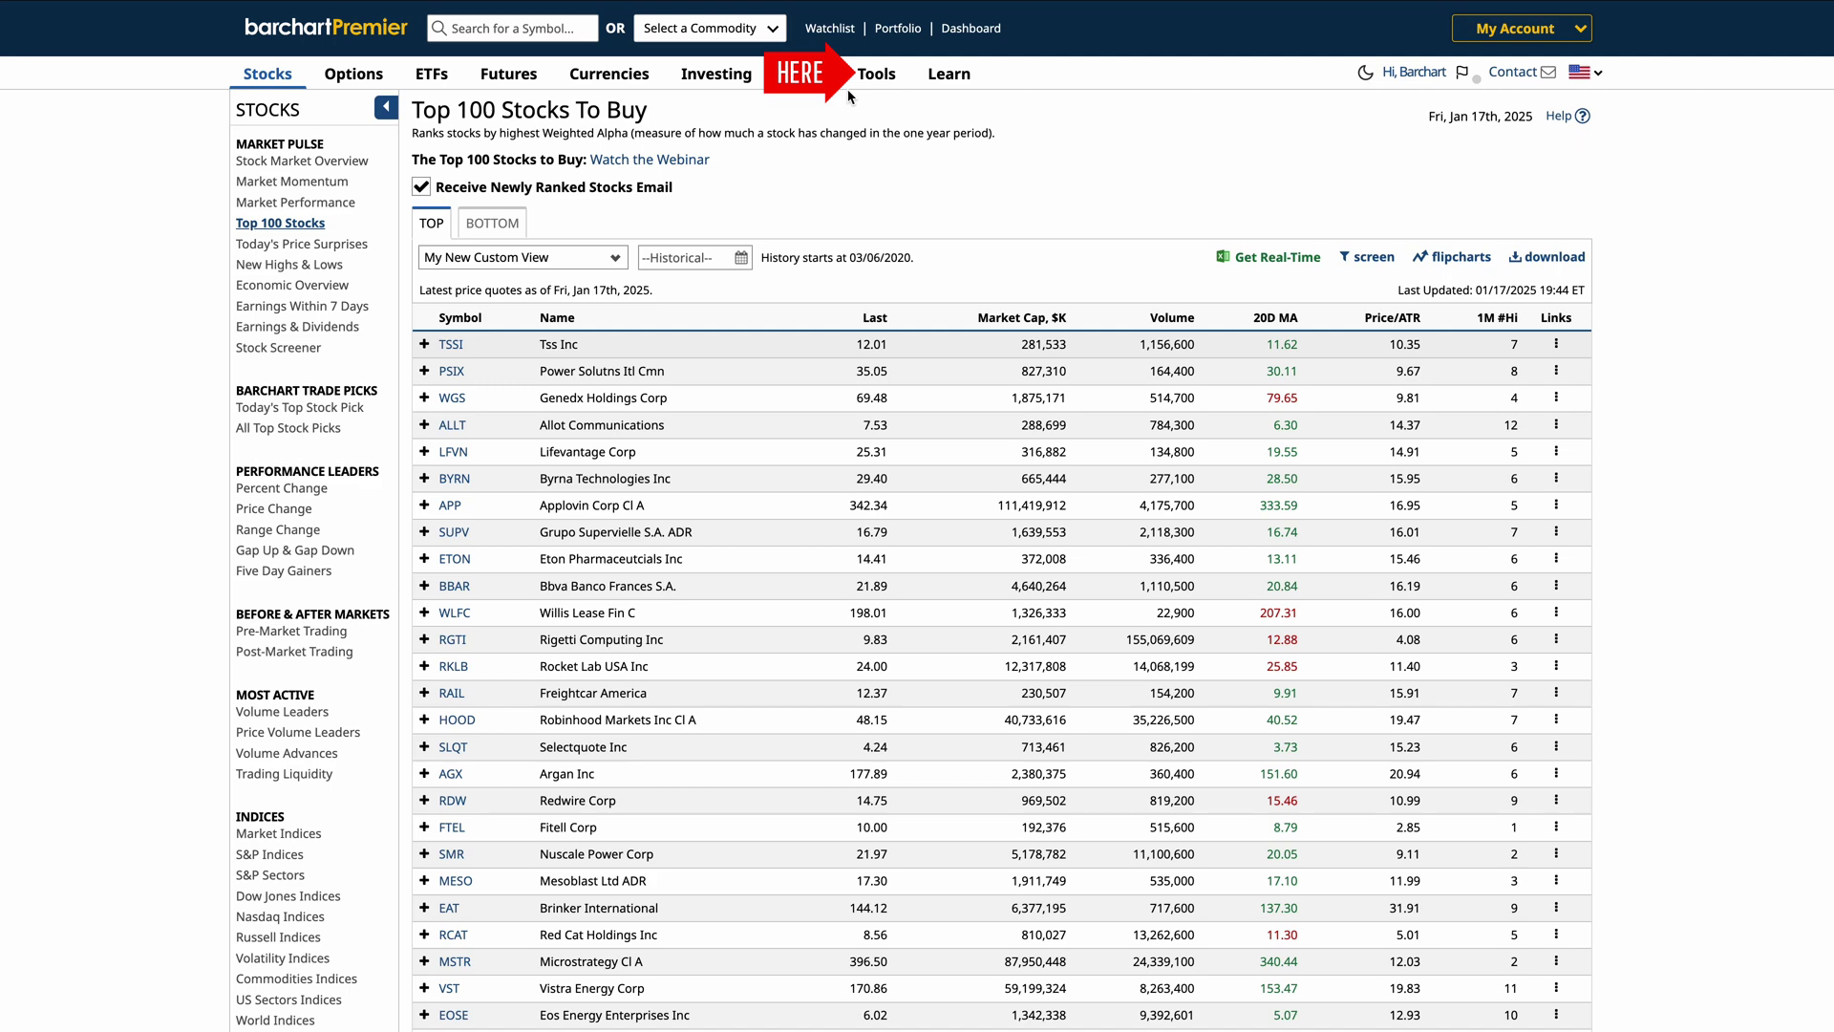
pyautogui.click(885, 78)
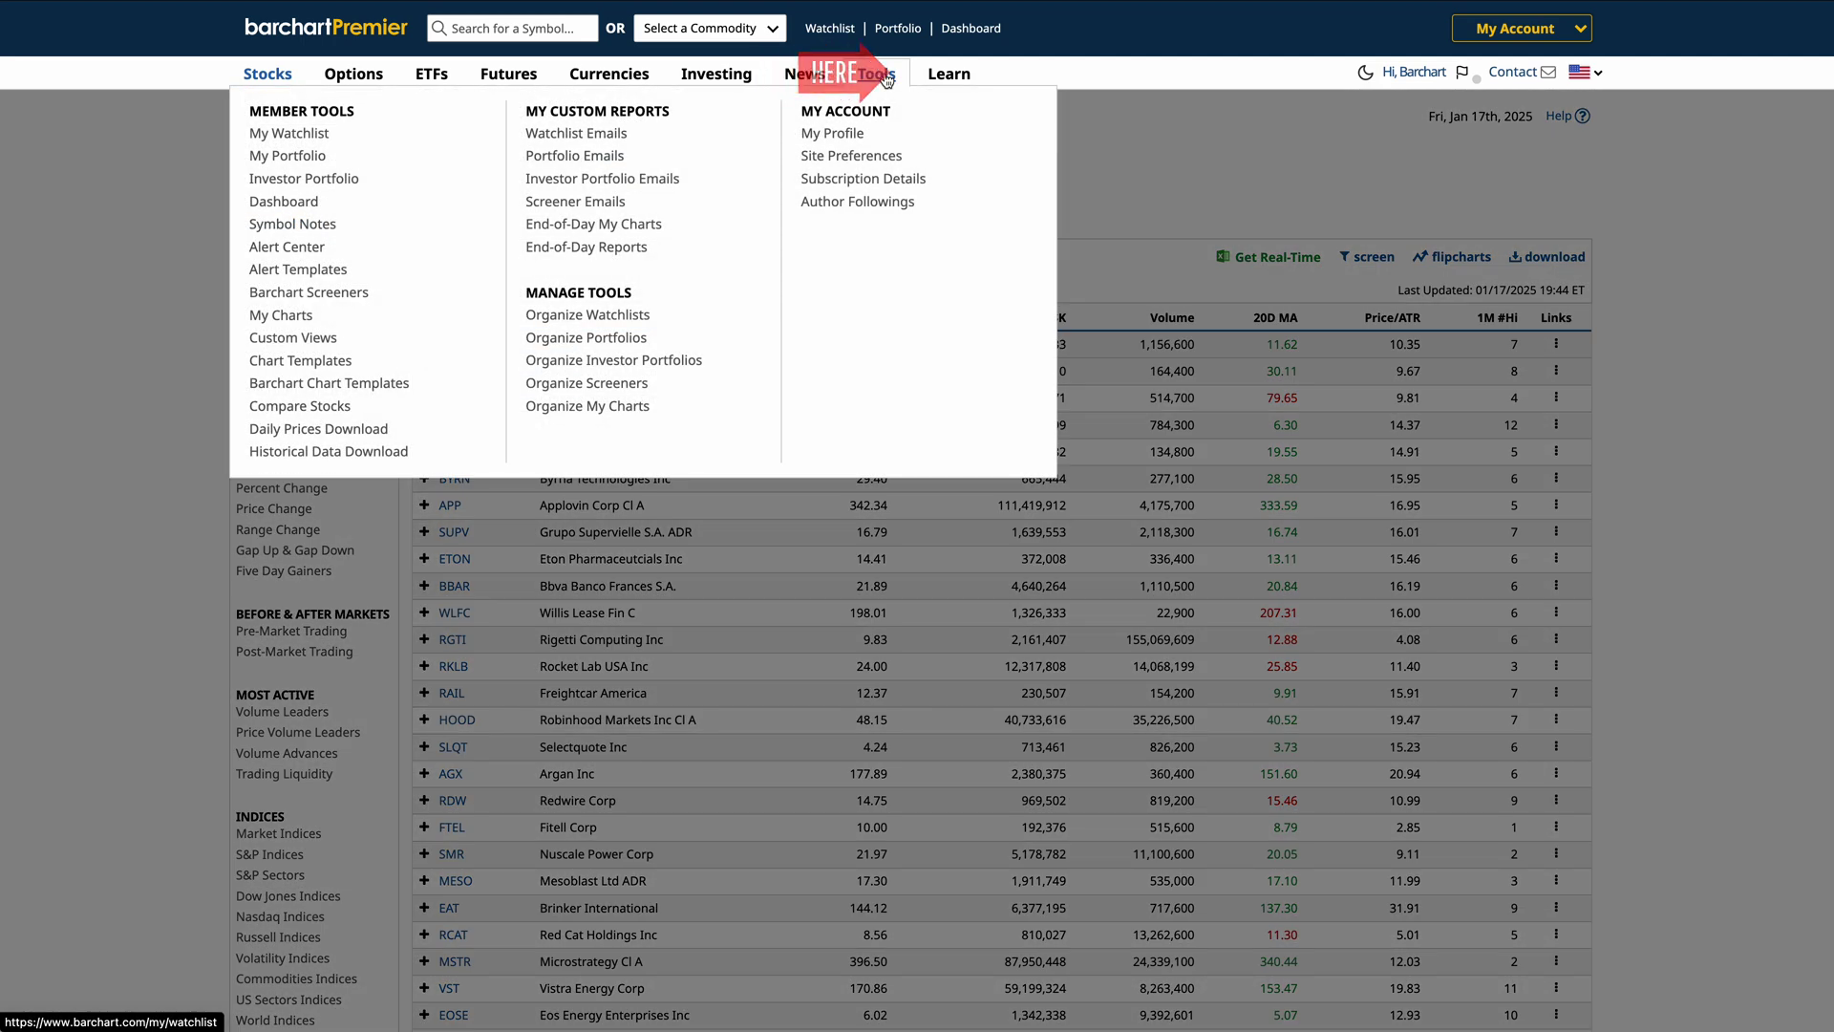
pyautogui.click(332, 342)
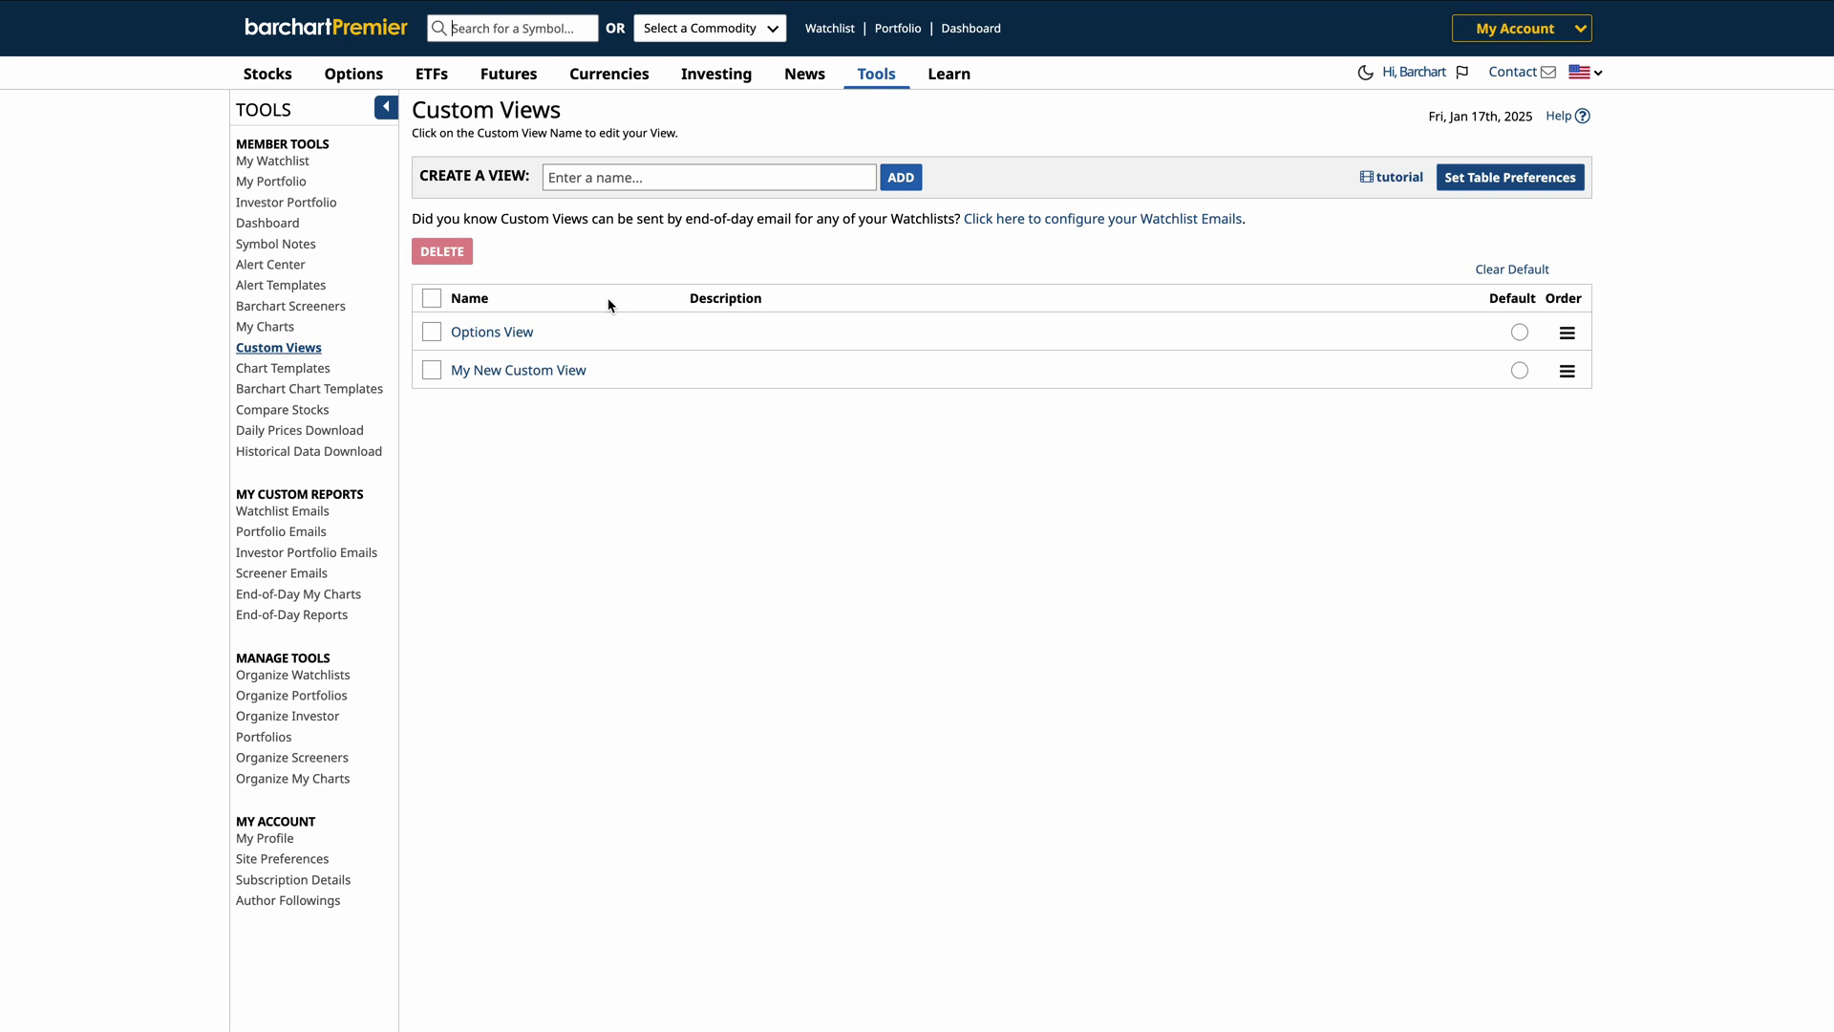
# Browse Options View's column categories, then leave unsaved for Top 100 Stocks in Main View
pyautogui.click(510, 336)
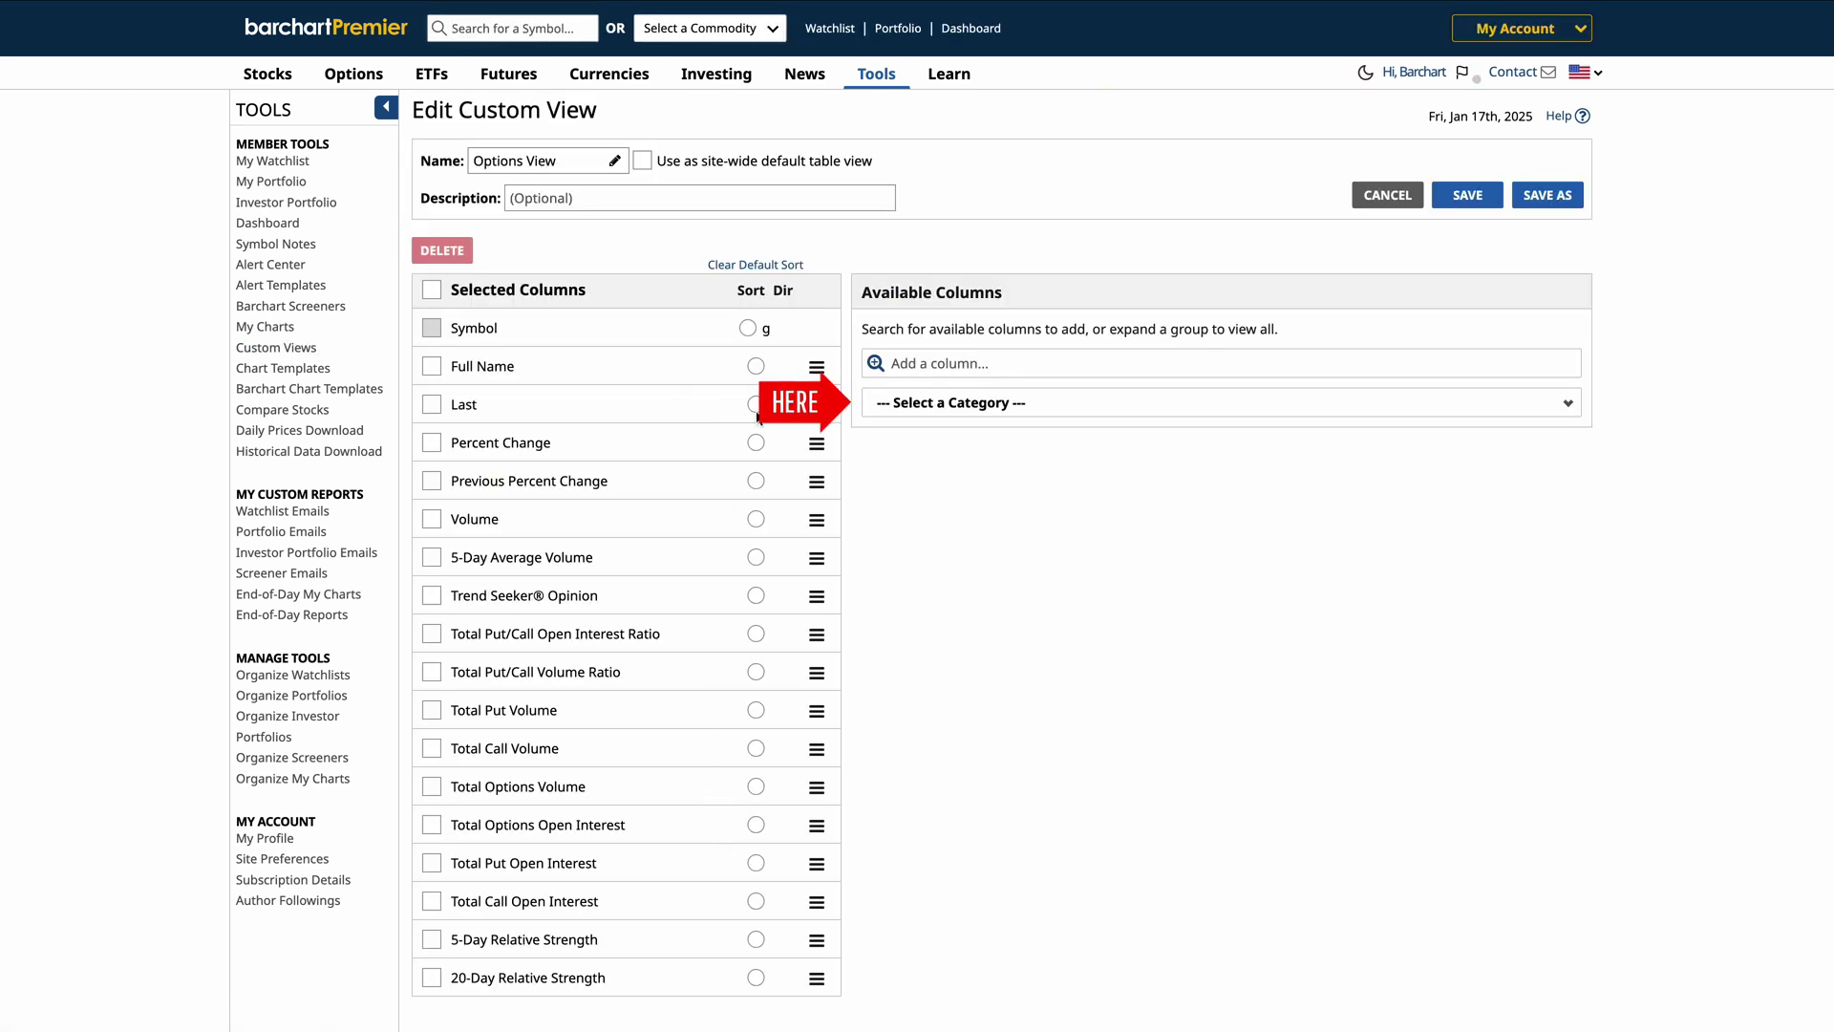
pyautogui.click(956, 402)
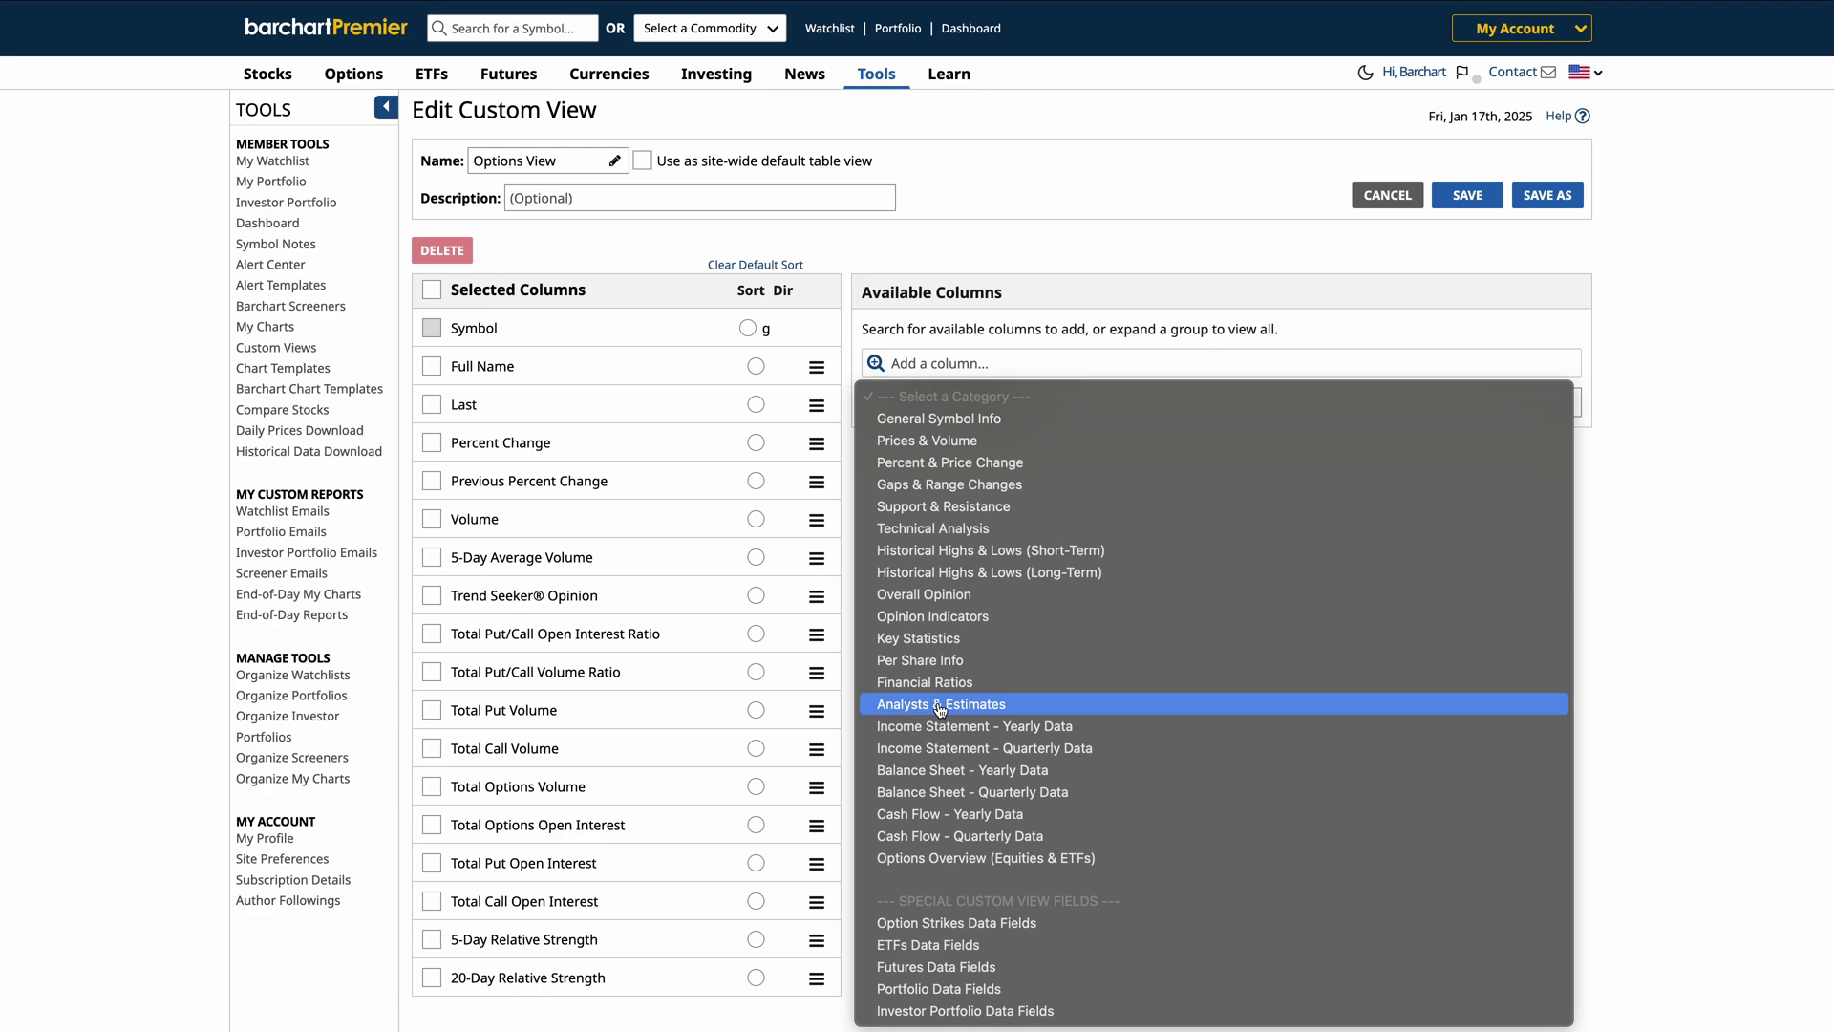
pyautogui.click(960, 258)
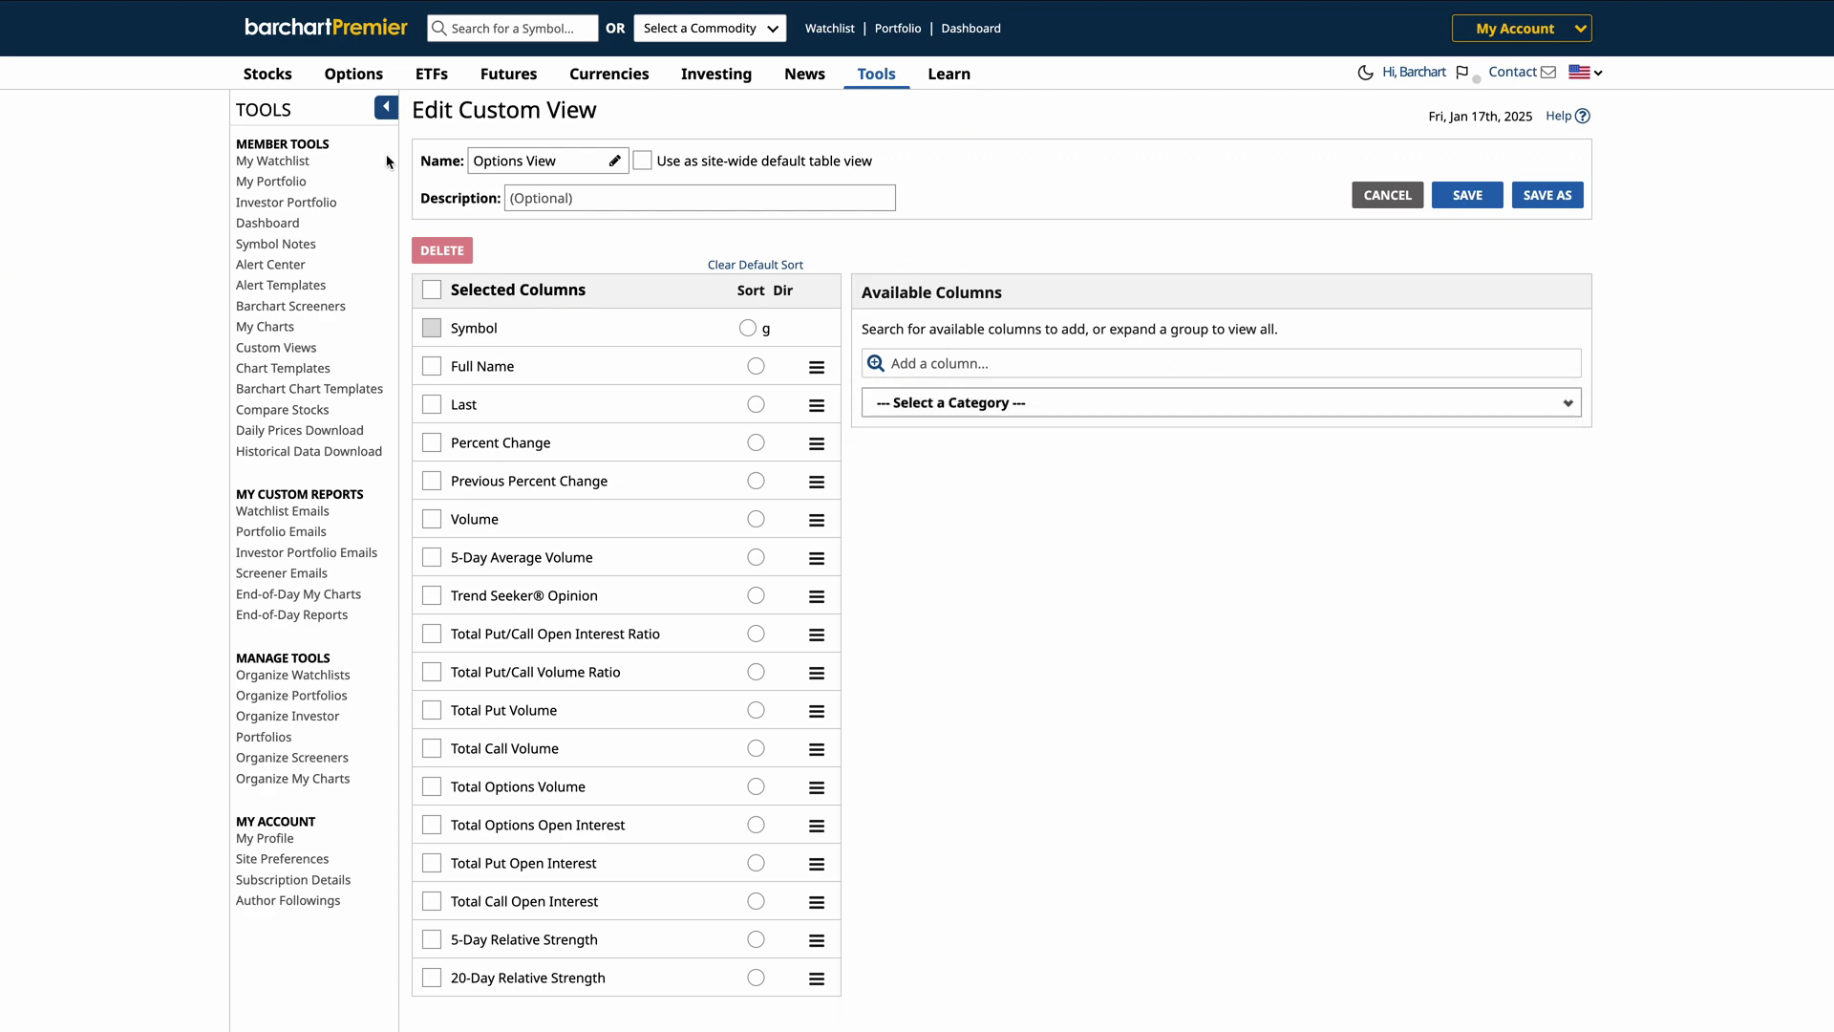
pyautogui.moveTo(277, 88)
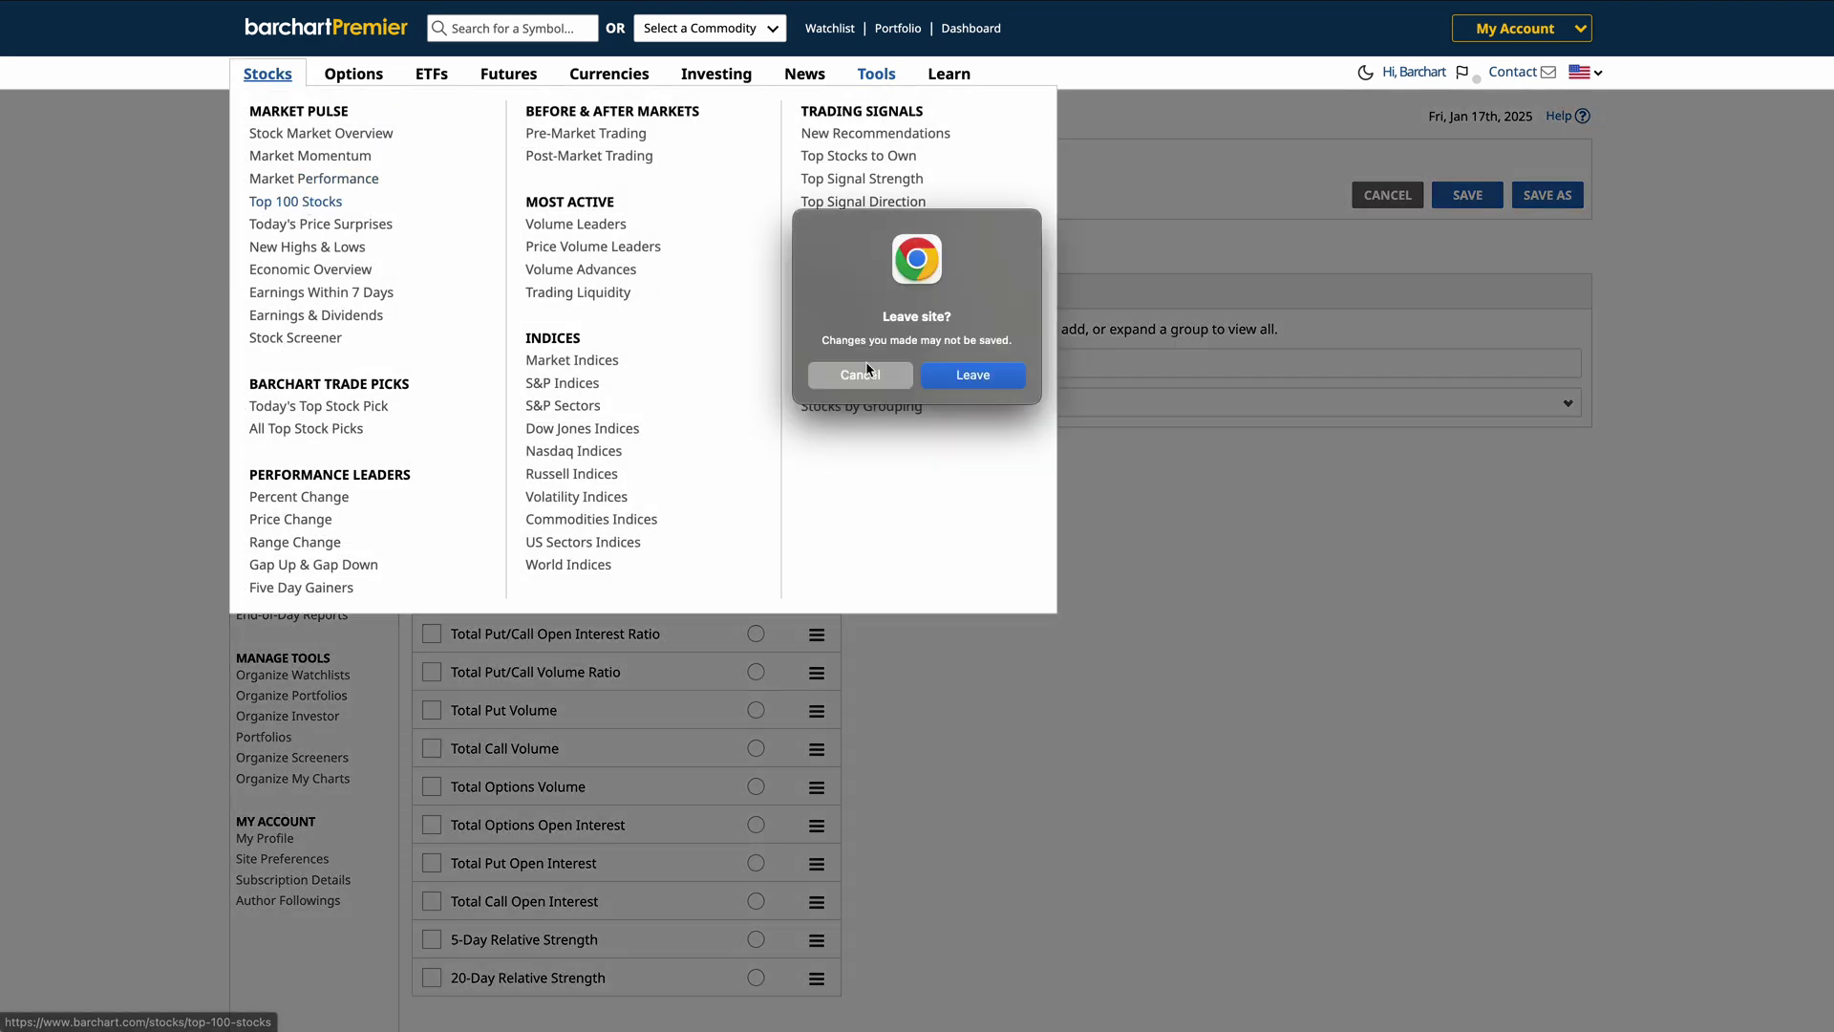
pyautogui.click(955, 380)
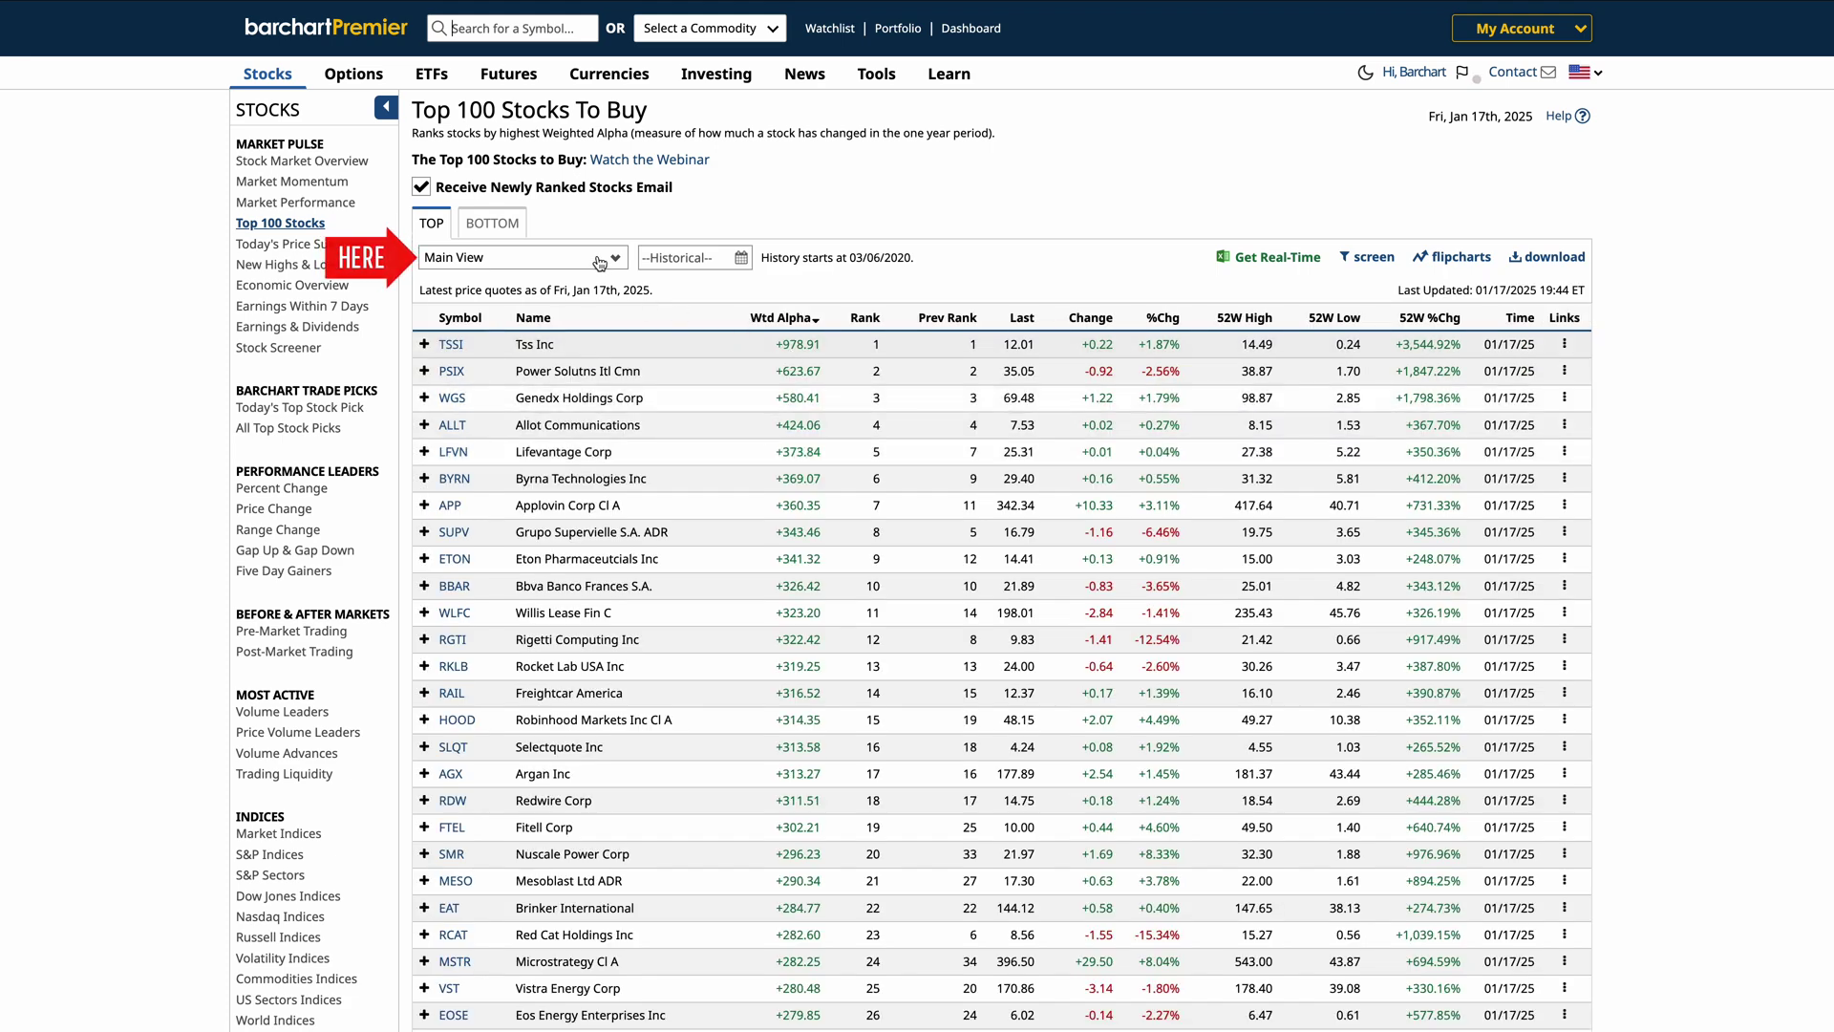
# Set the Top 100 Stocks table to Options View and scroll through its rows
pyautogui.click(599, 259)
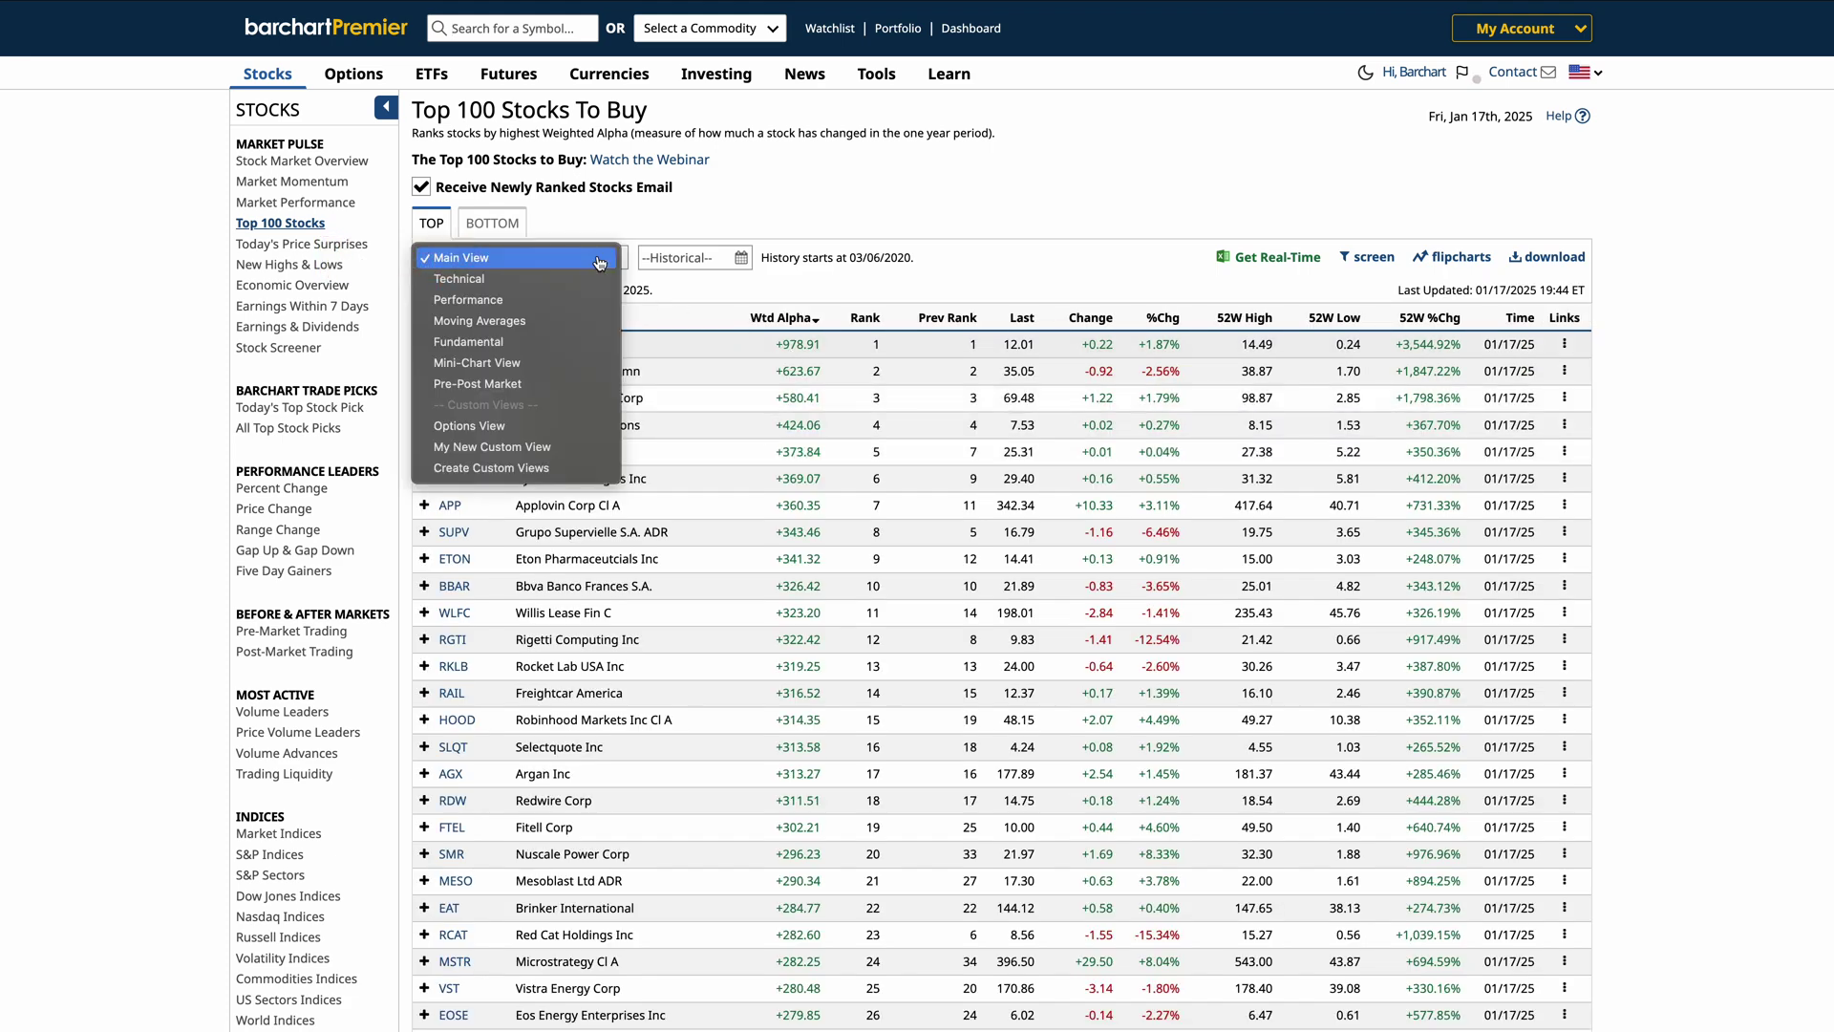
pyautogui.click(531, 426)
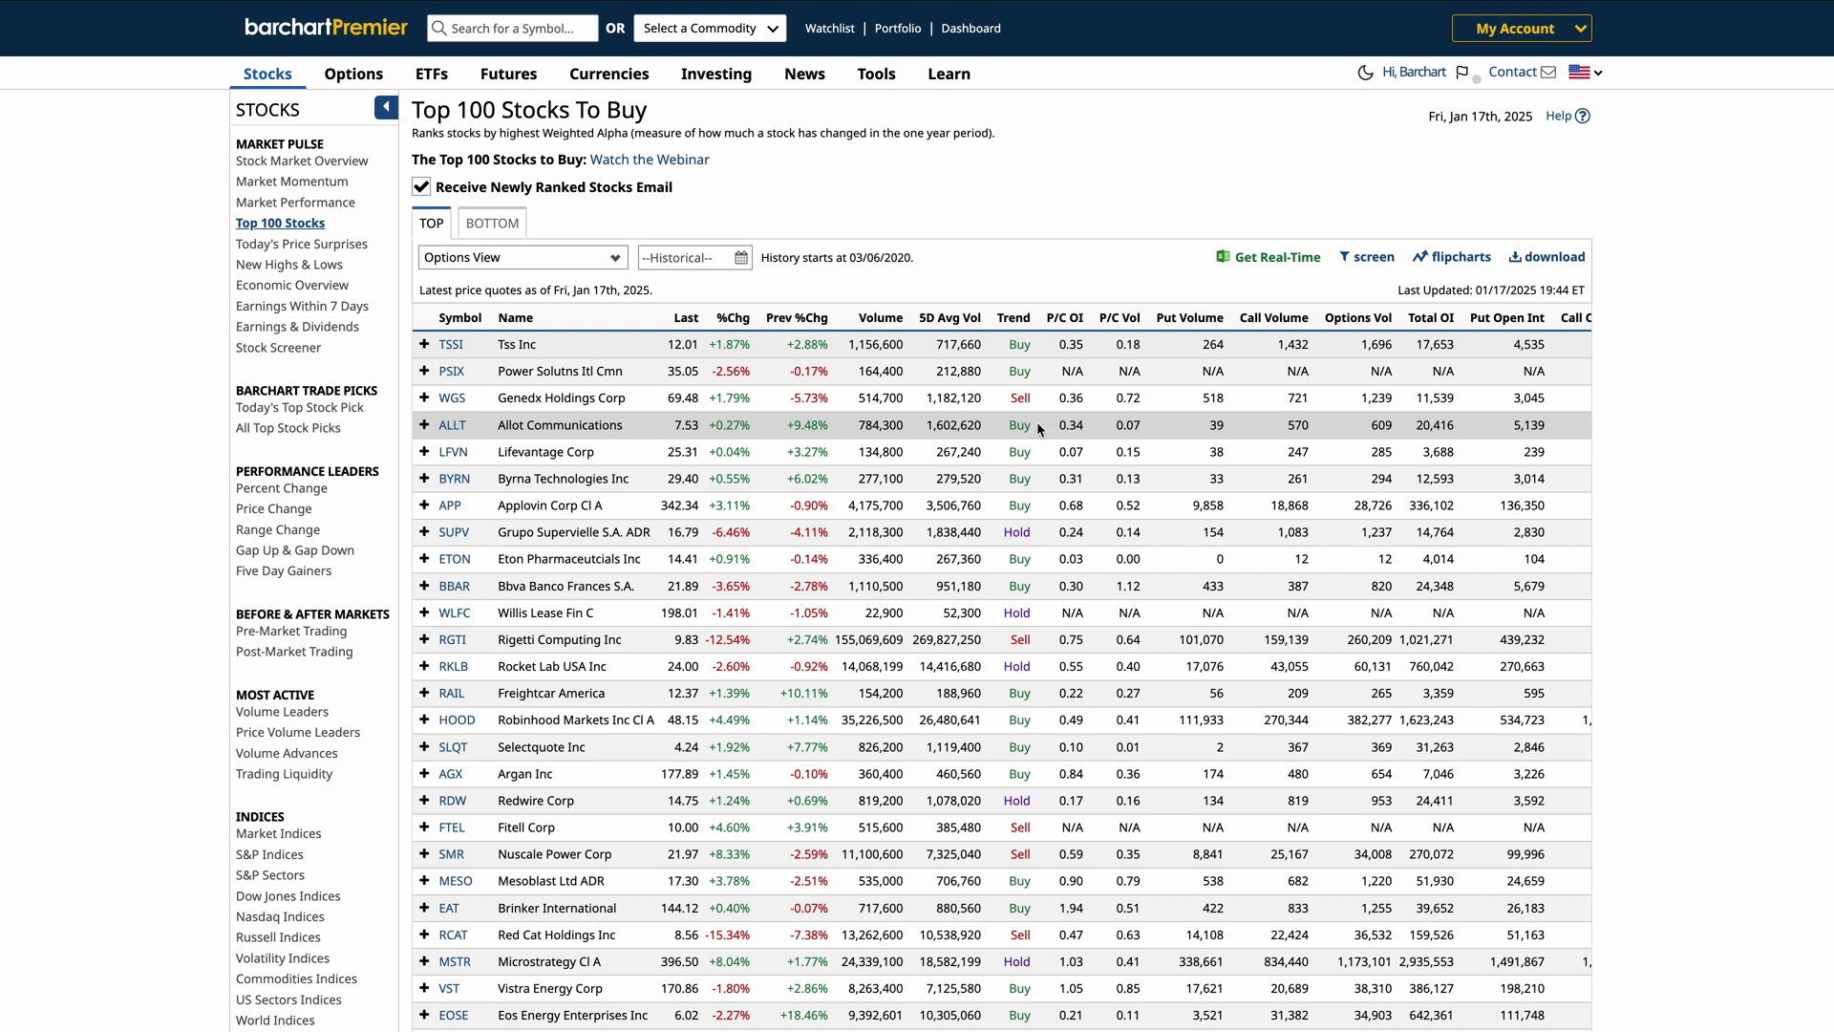
pyautogui.moveTo(1589, 328)
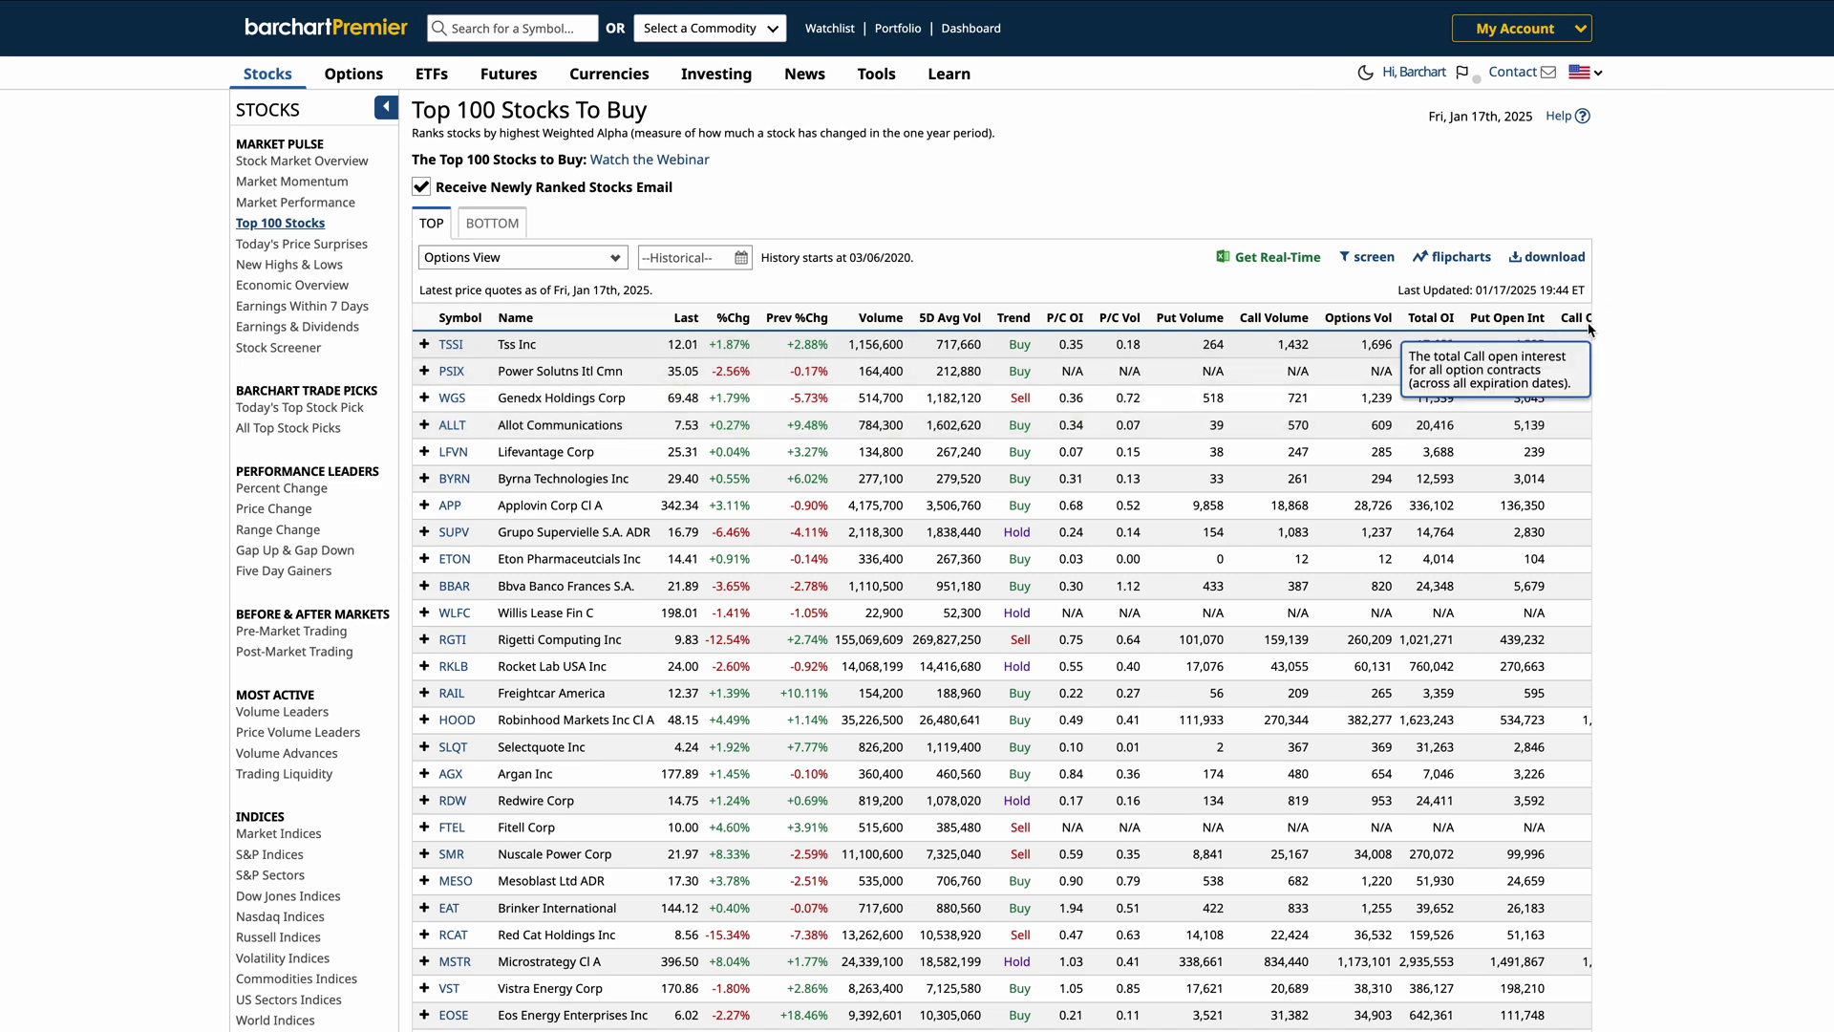
pyautogui.scroll(-4, 1590, 387)
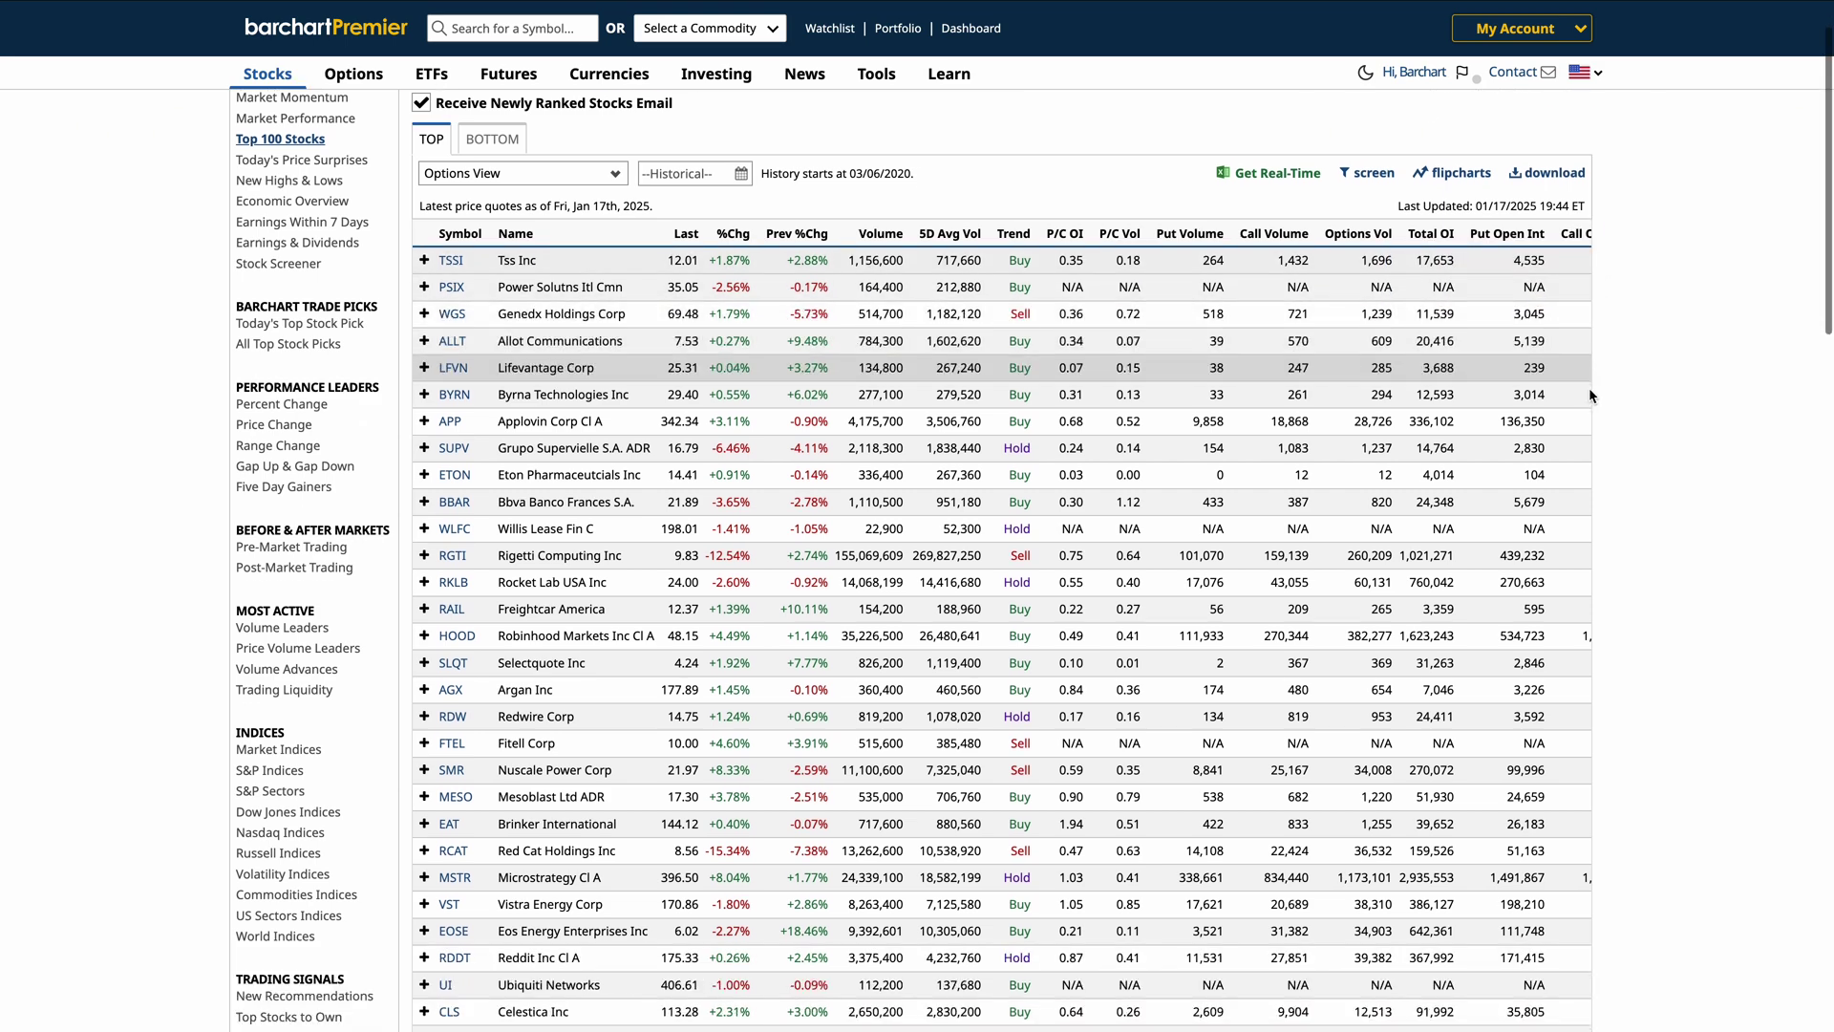
pyautogui.scroll(-5, 1589, 394)
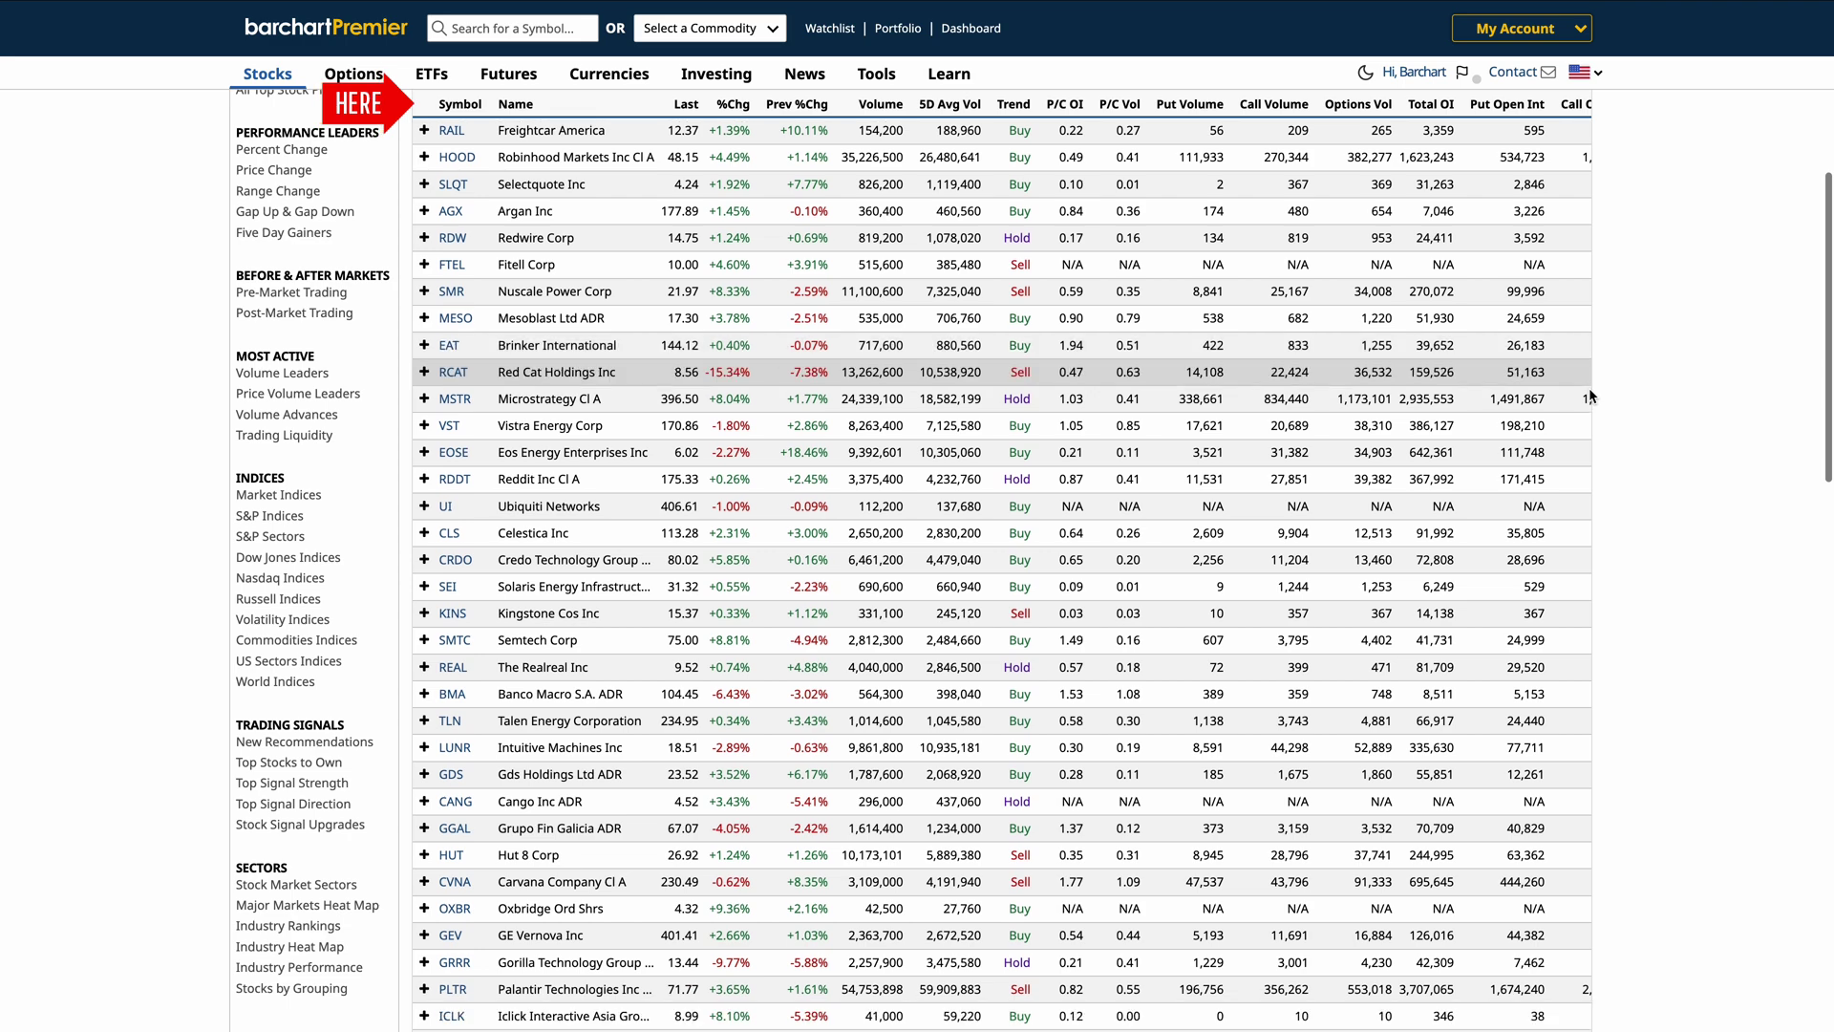
pyautogui.scroll(-5, 1590, 395)
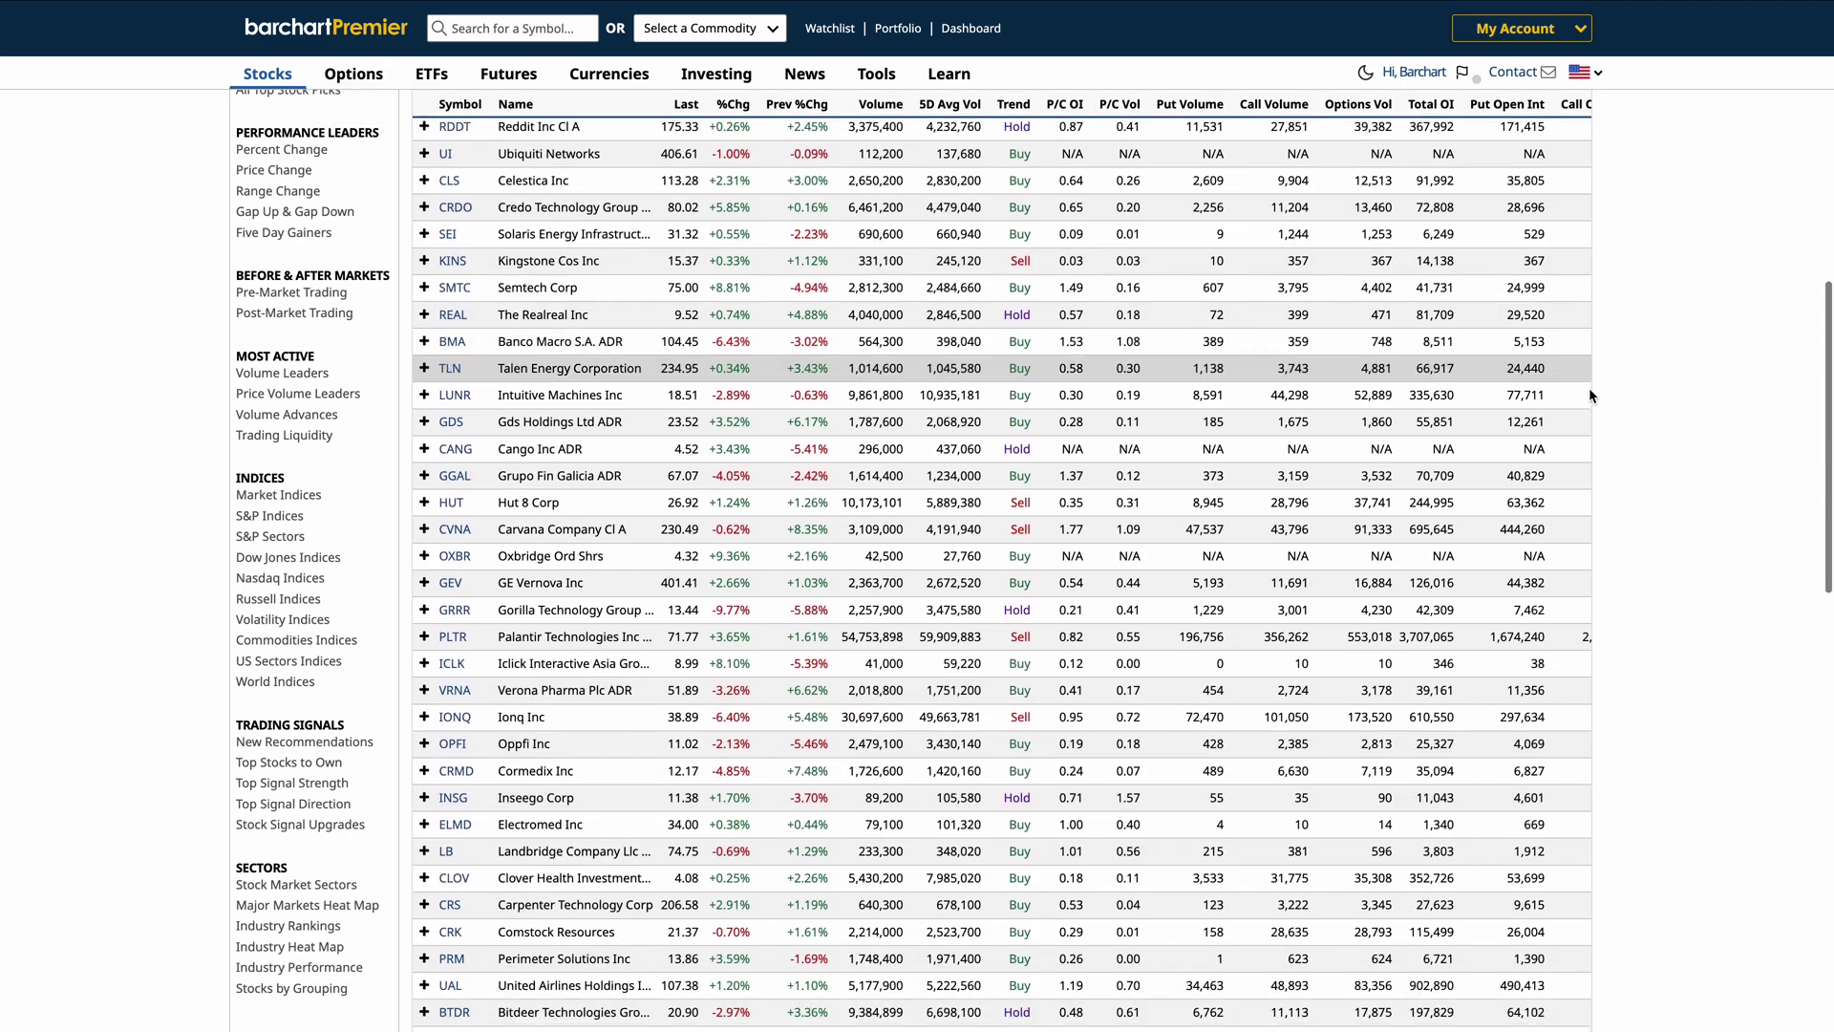
pyautogui.scroll(-3, 1590, 394)
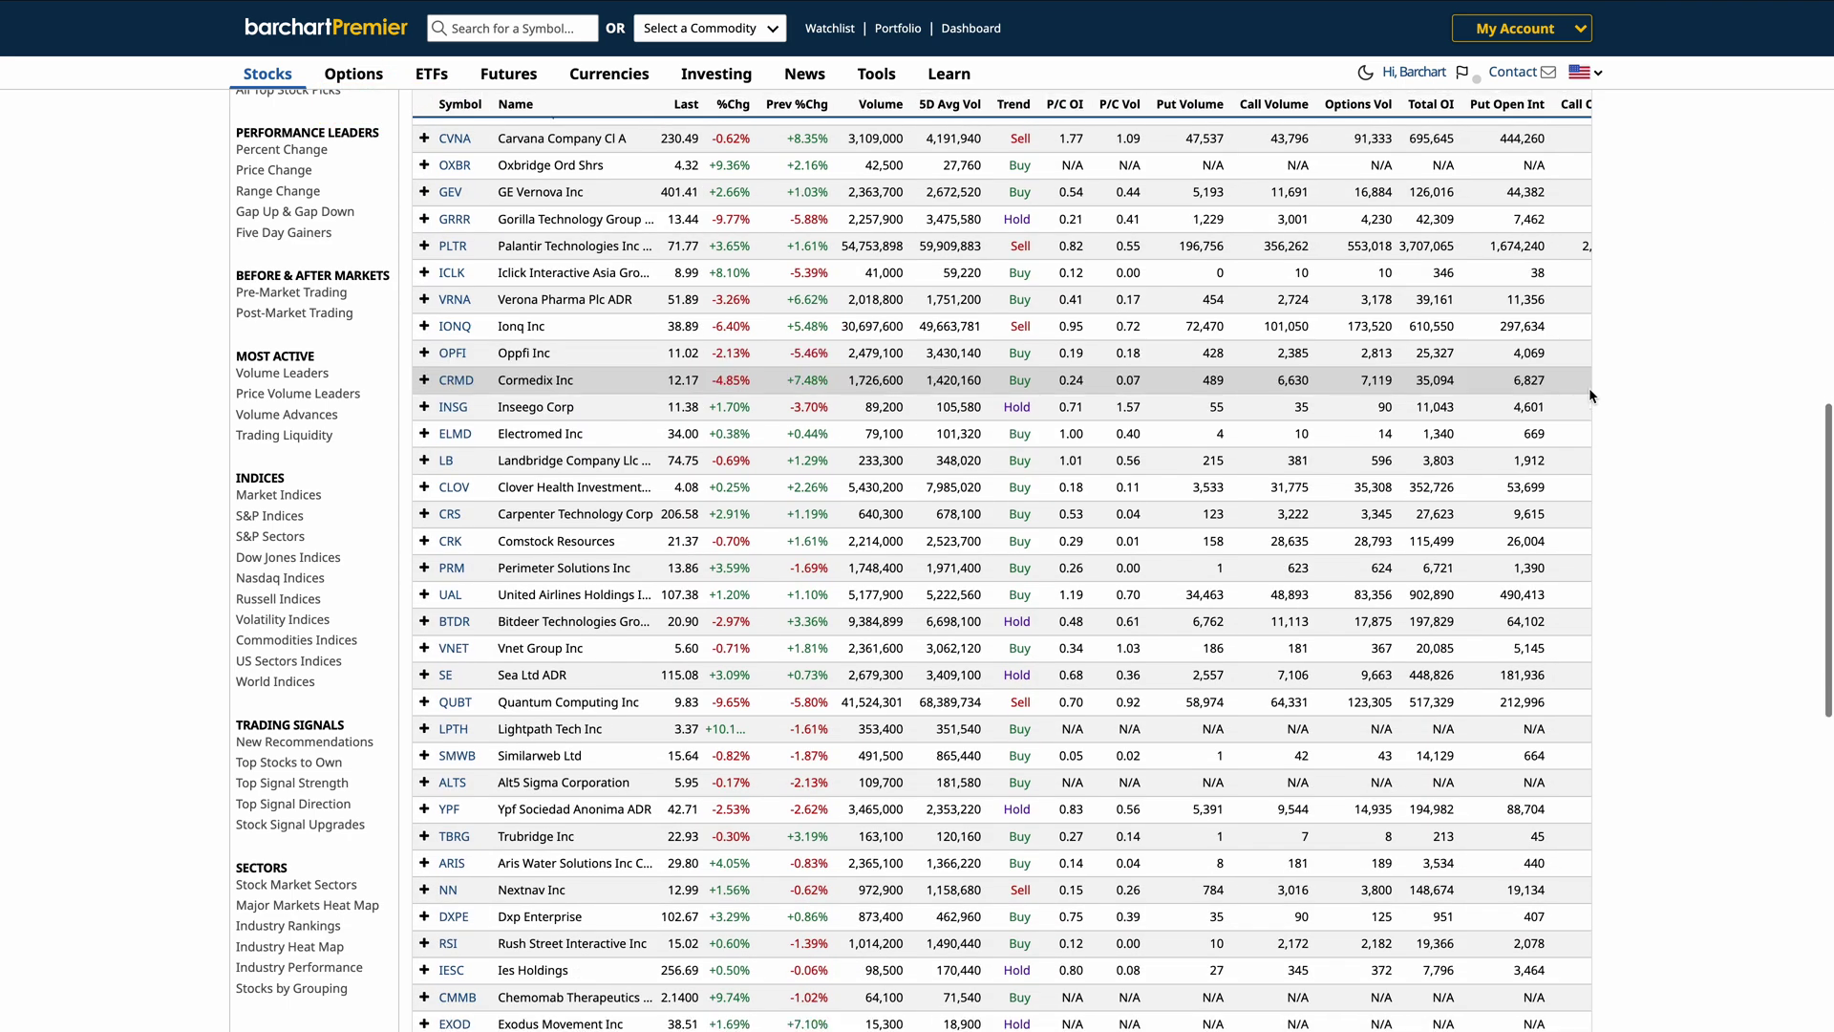
pyautogui.scroll(7, 1590, 394)
pyautogui.scroll(10, 1589, 387)
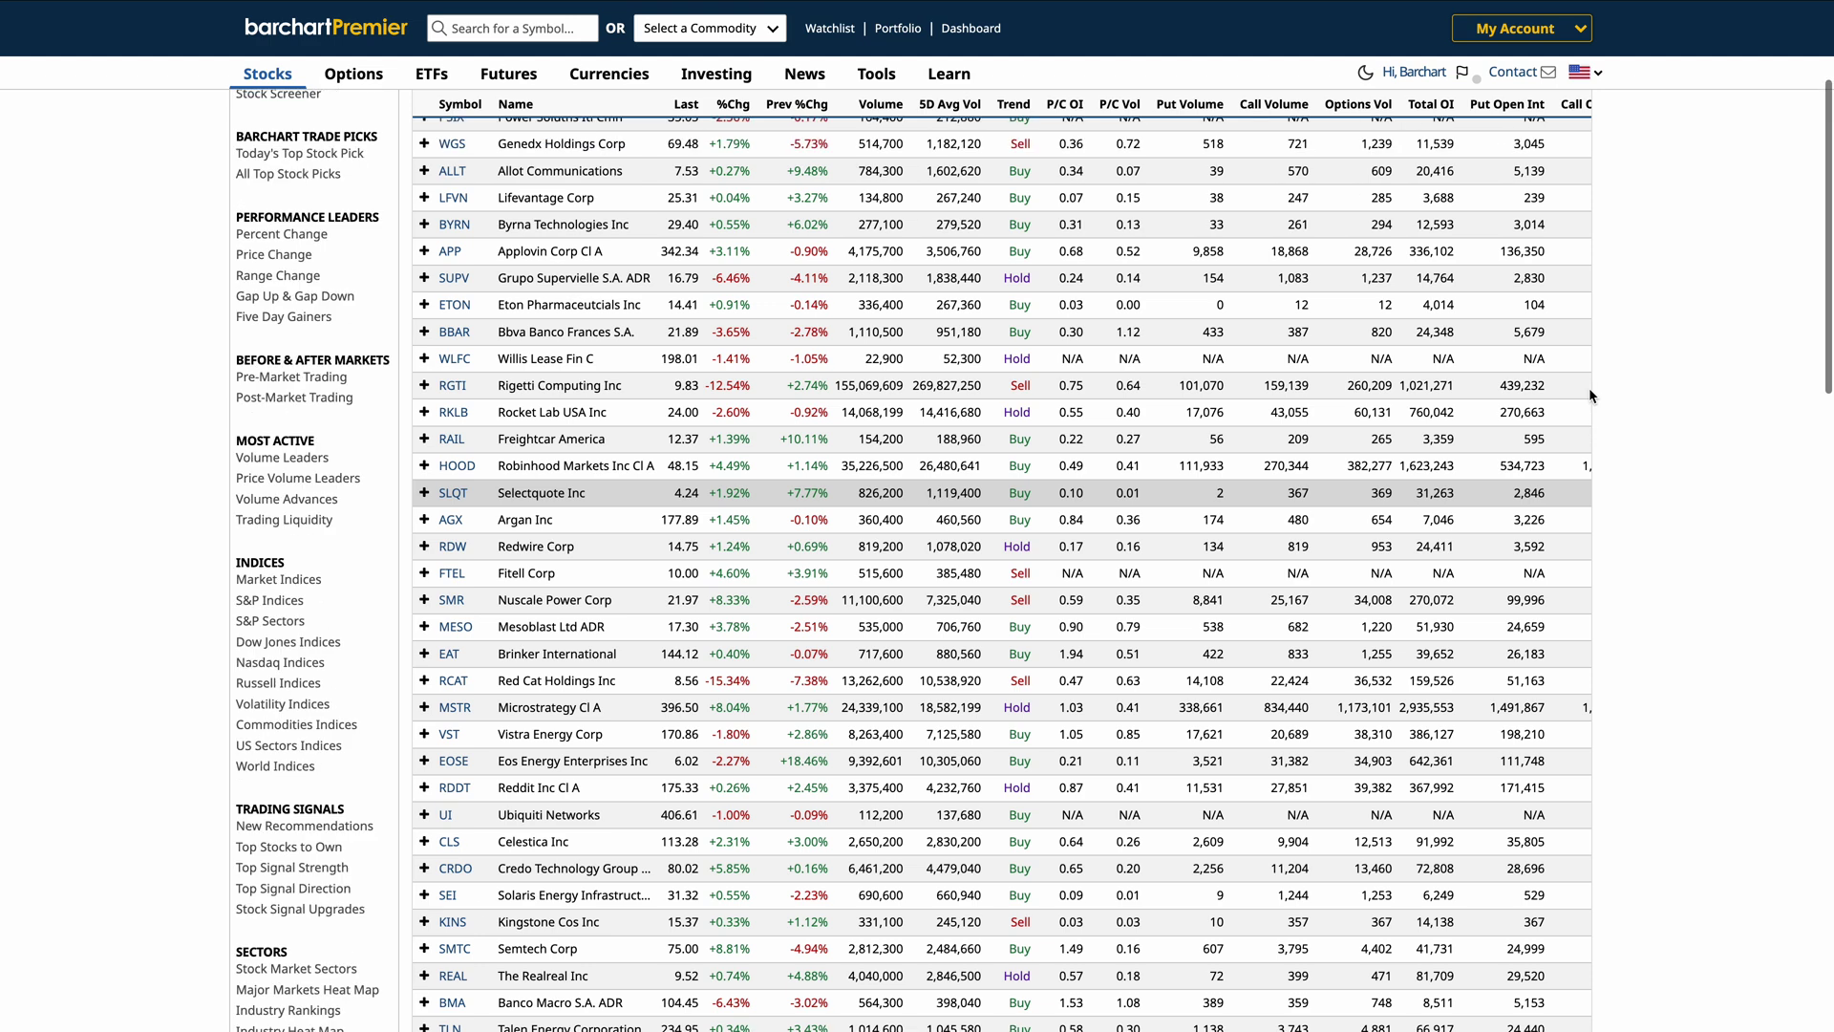
pyautogui.hscroll(5, 1440, 416)
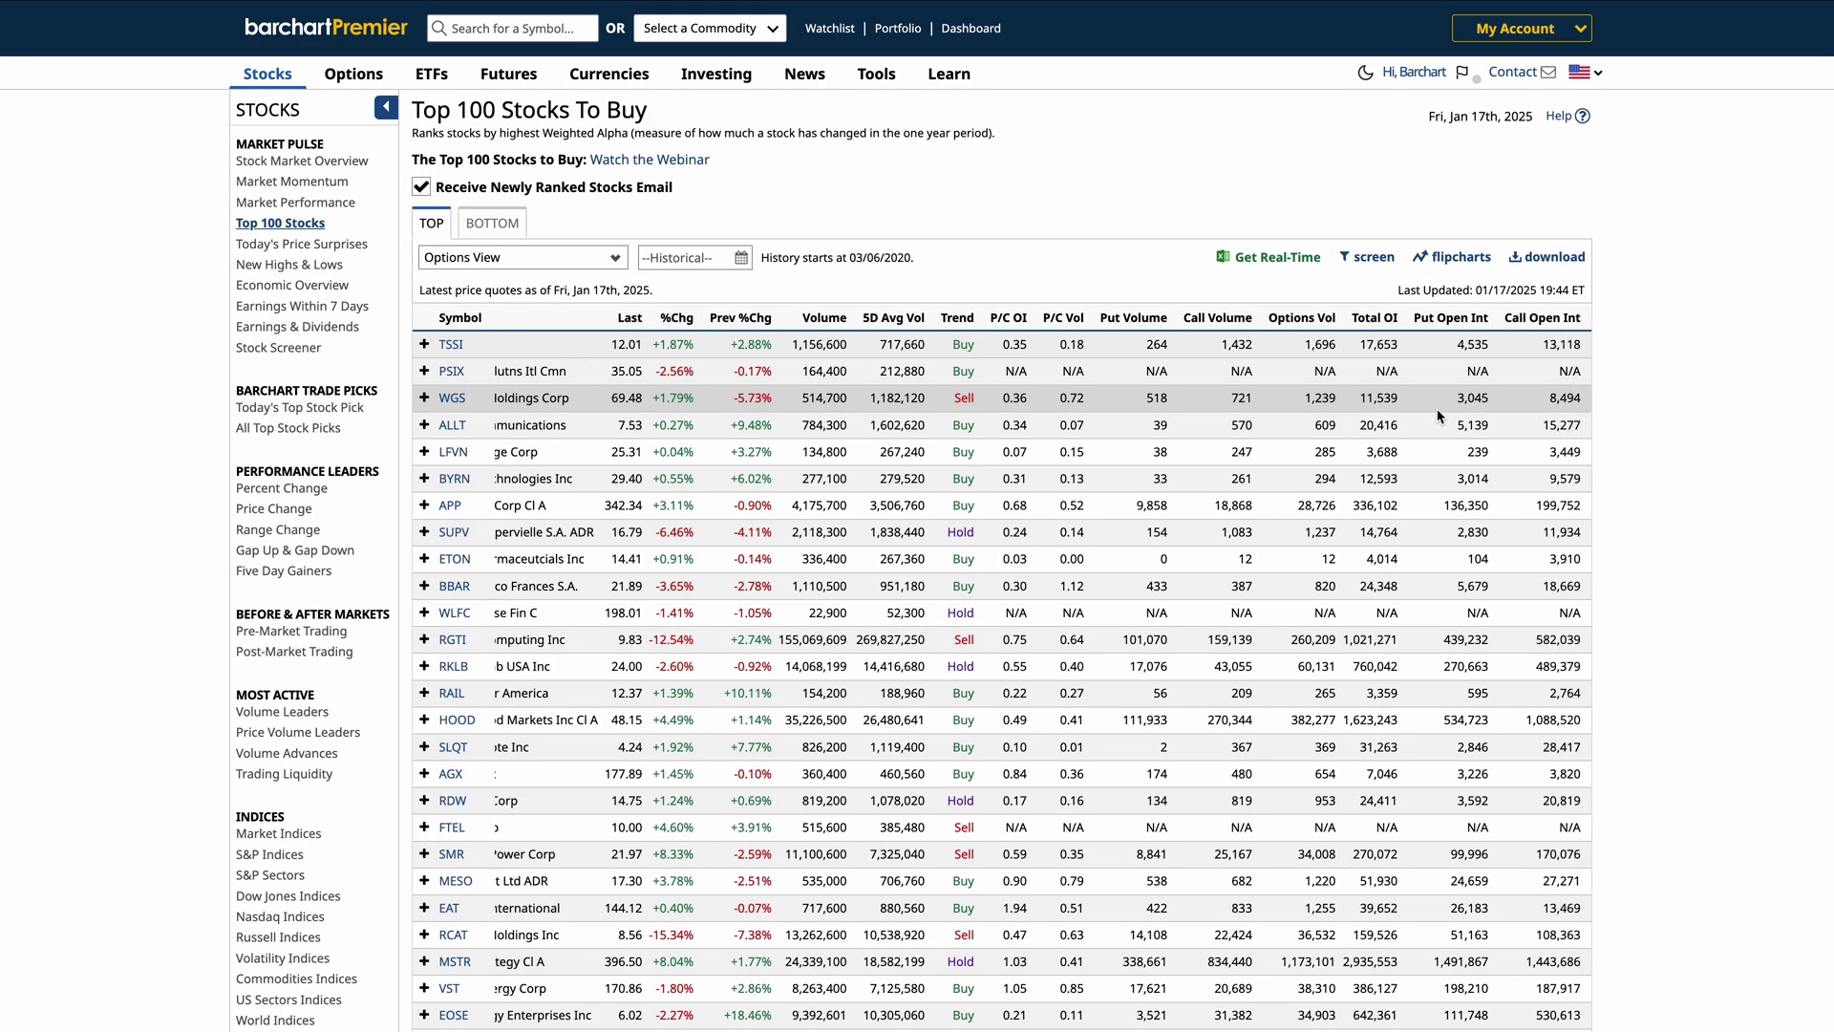
pyautogui.hscroll(-5, 1439, 416)
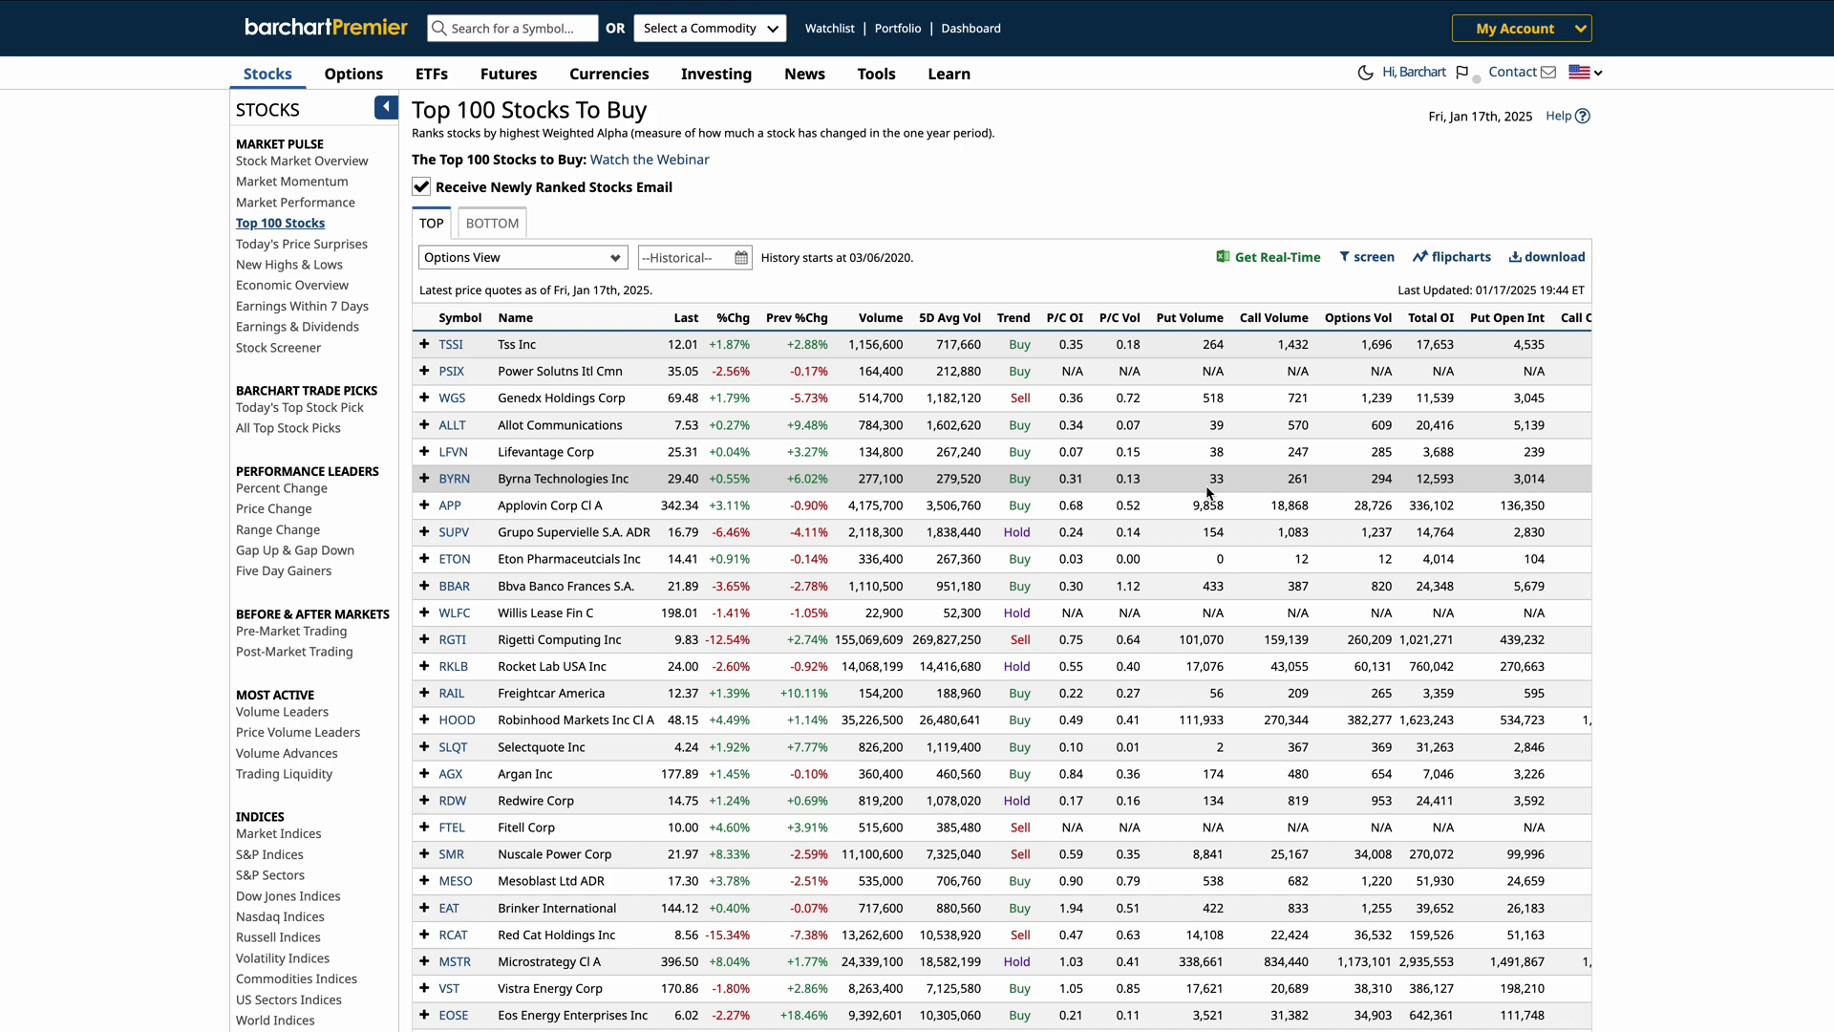
pyautogui.scroll(-2, 1208, 492)
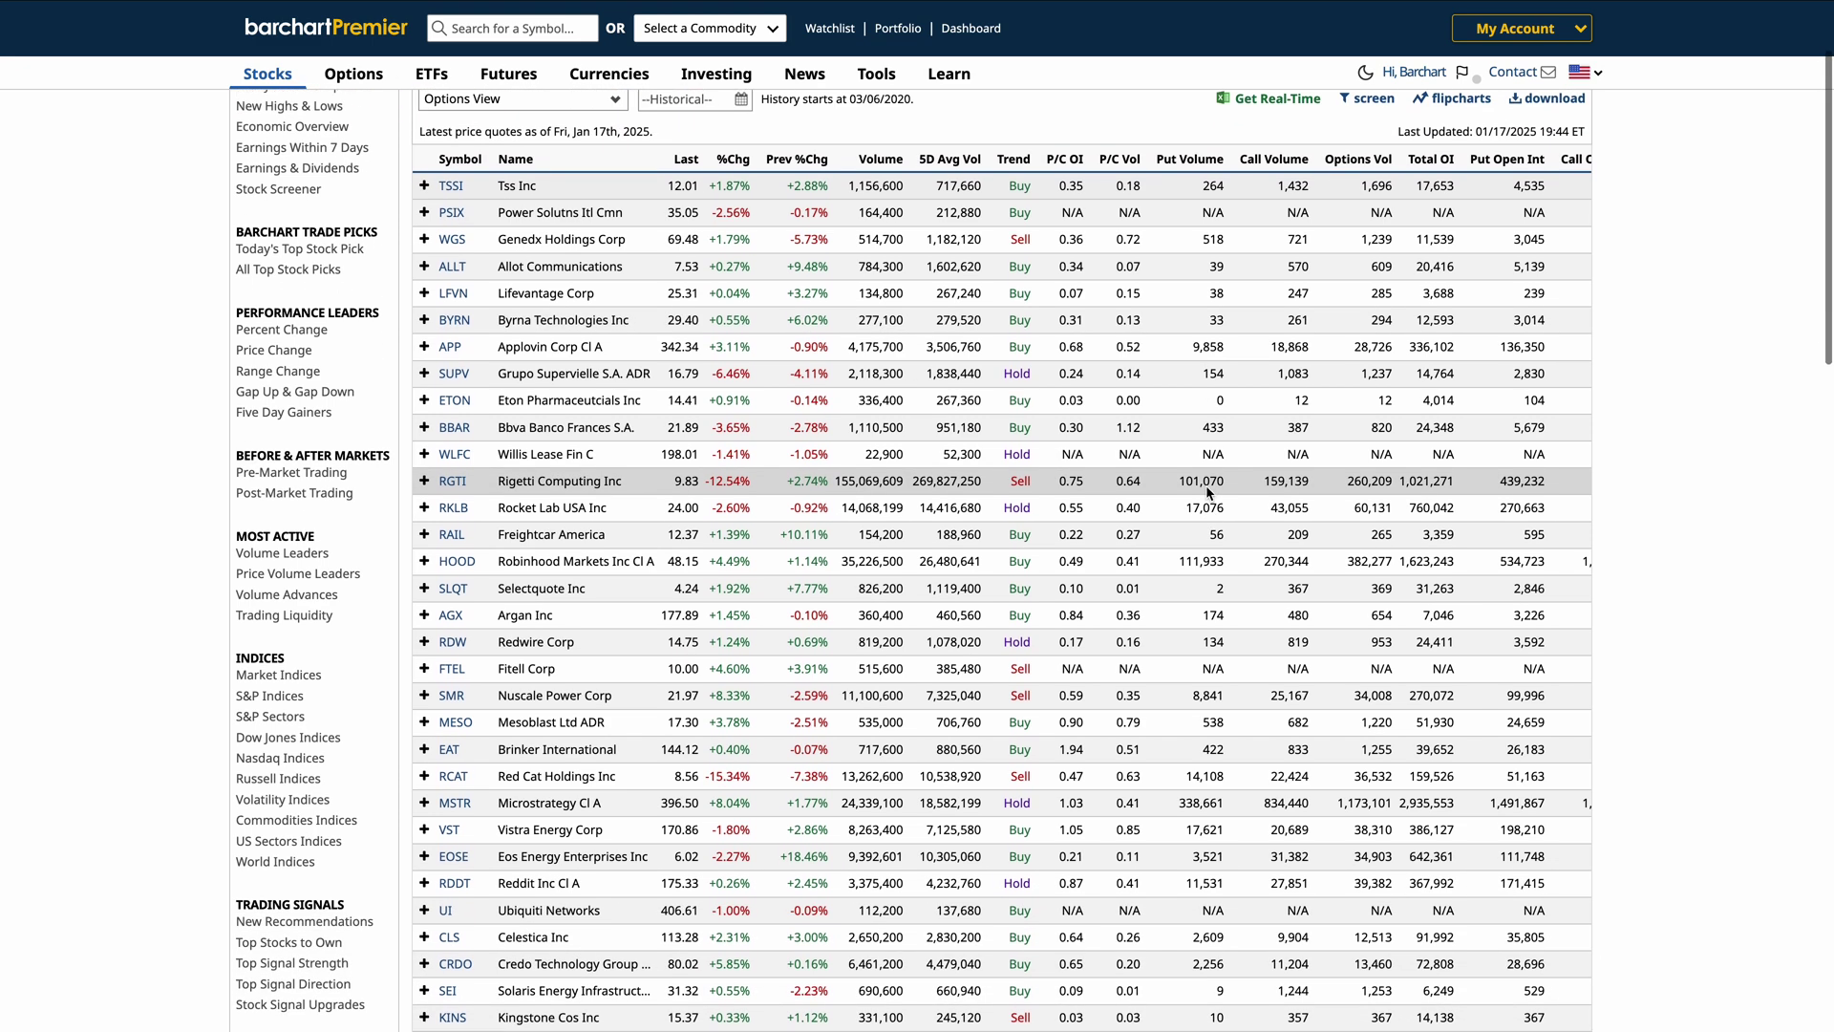
pyautogui.scroll(2, 1208, 492)
pyautogui.hscroll(2, 1208, 492)
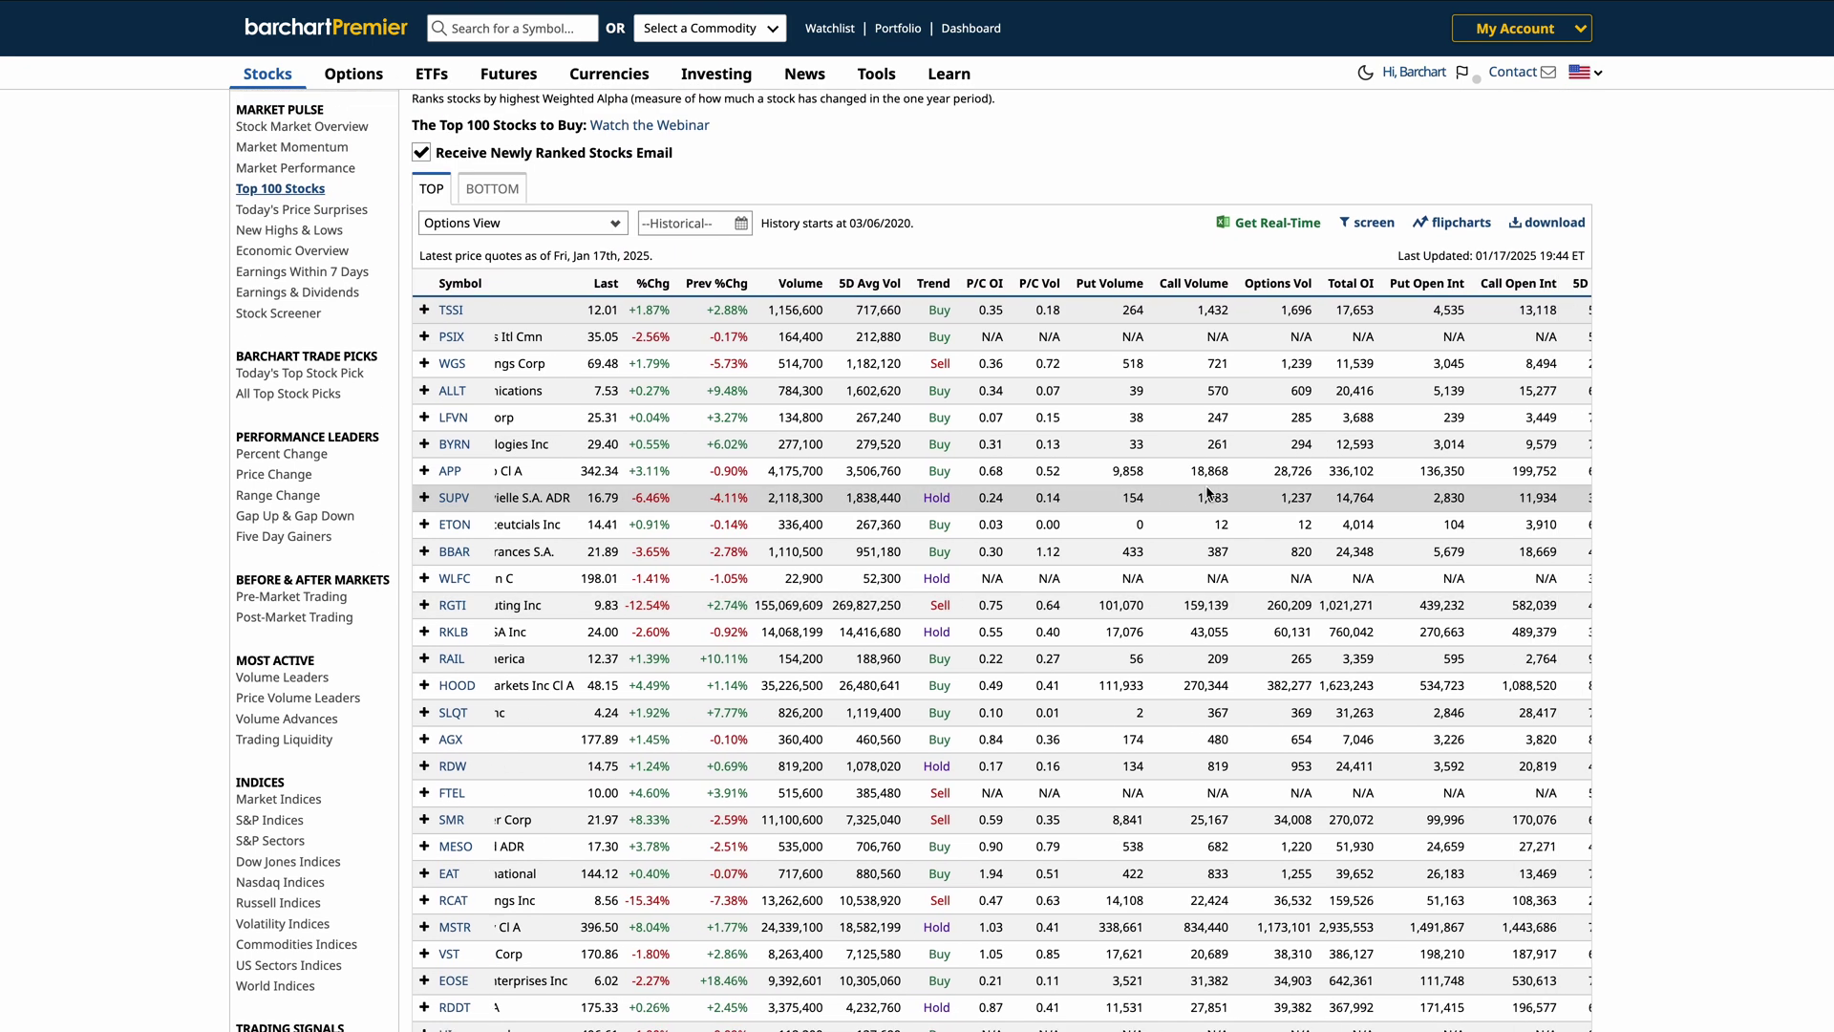
pyautogui.hscroll(2, 1208, 492)
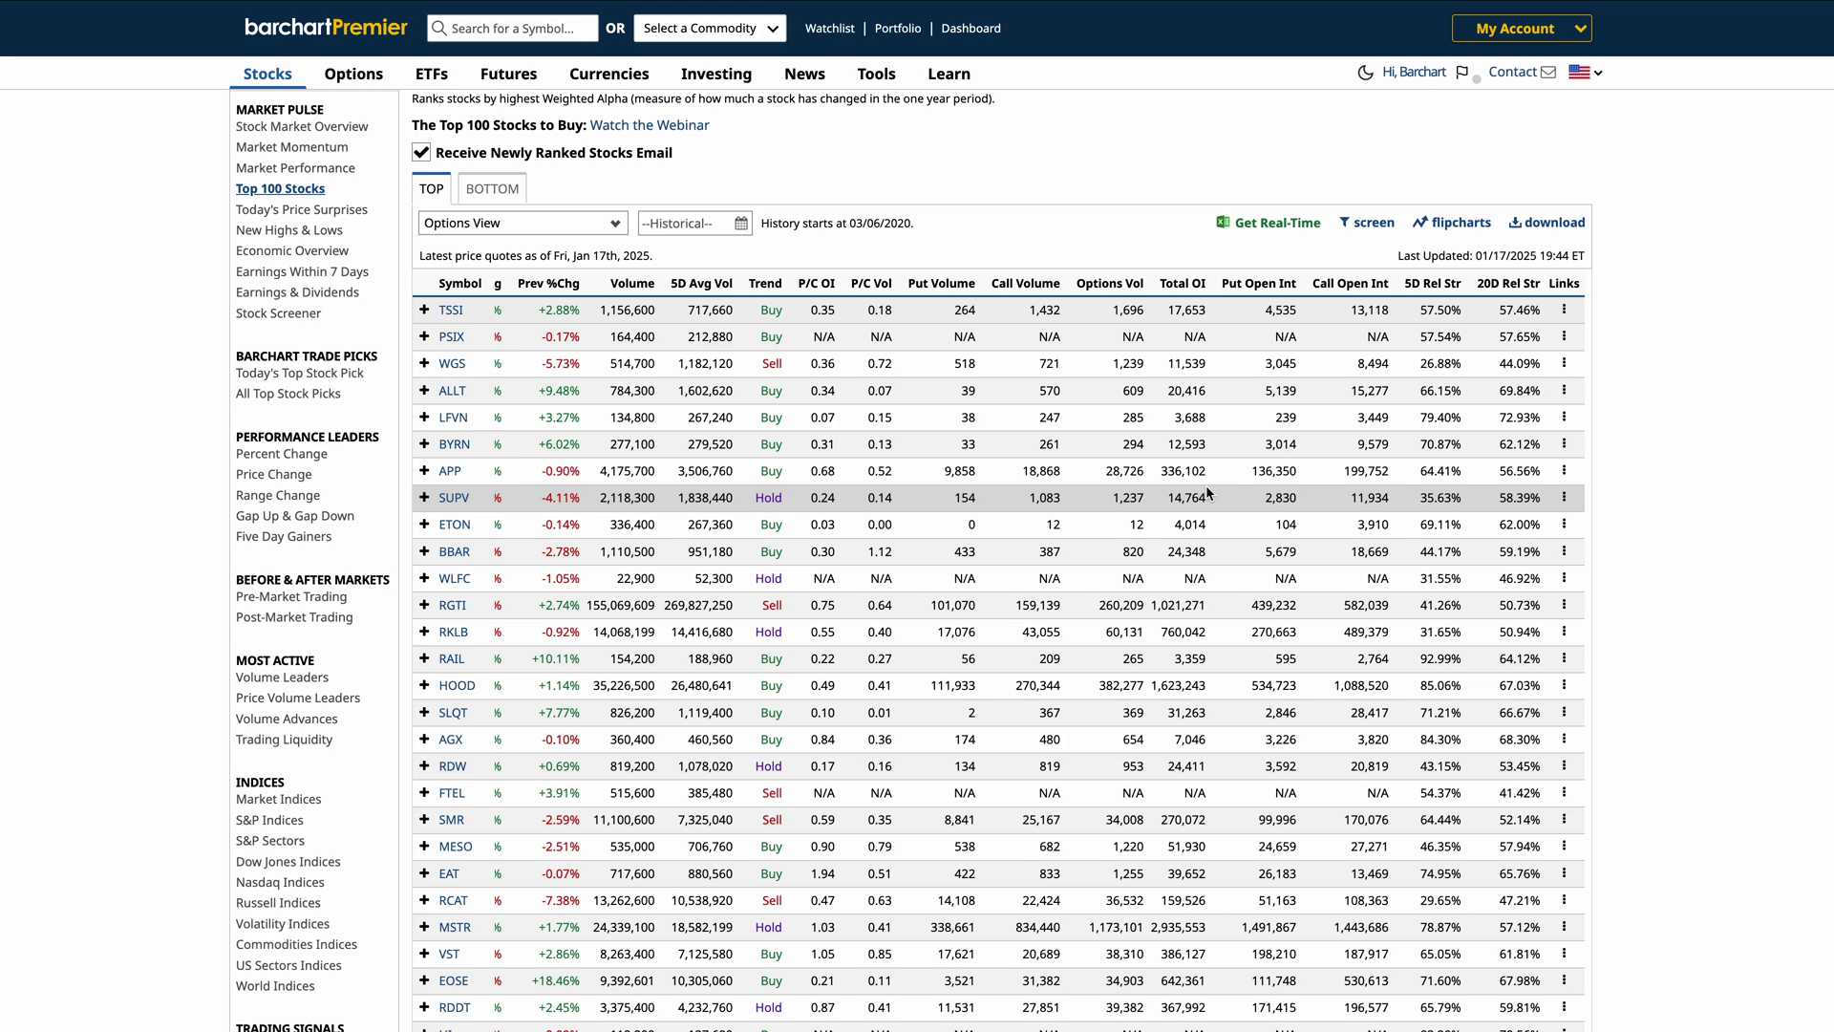
pyautogui.scroll(1, 1206, 484)
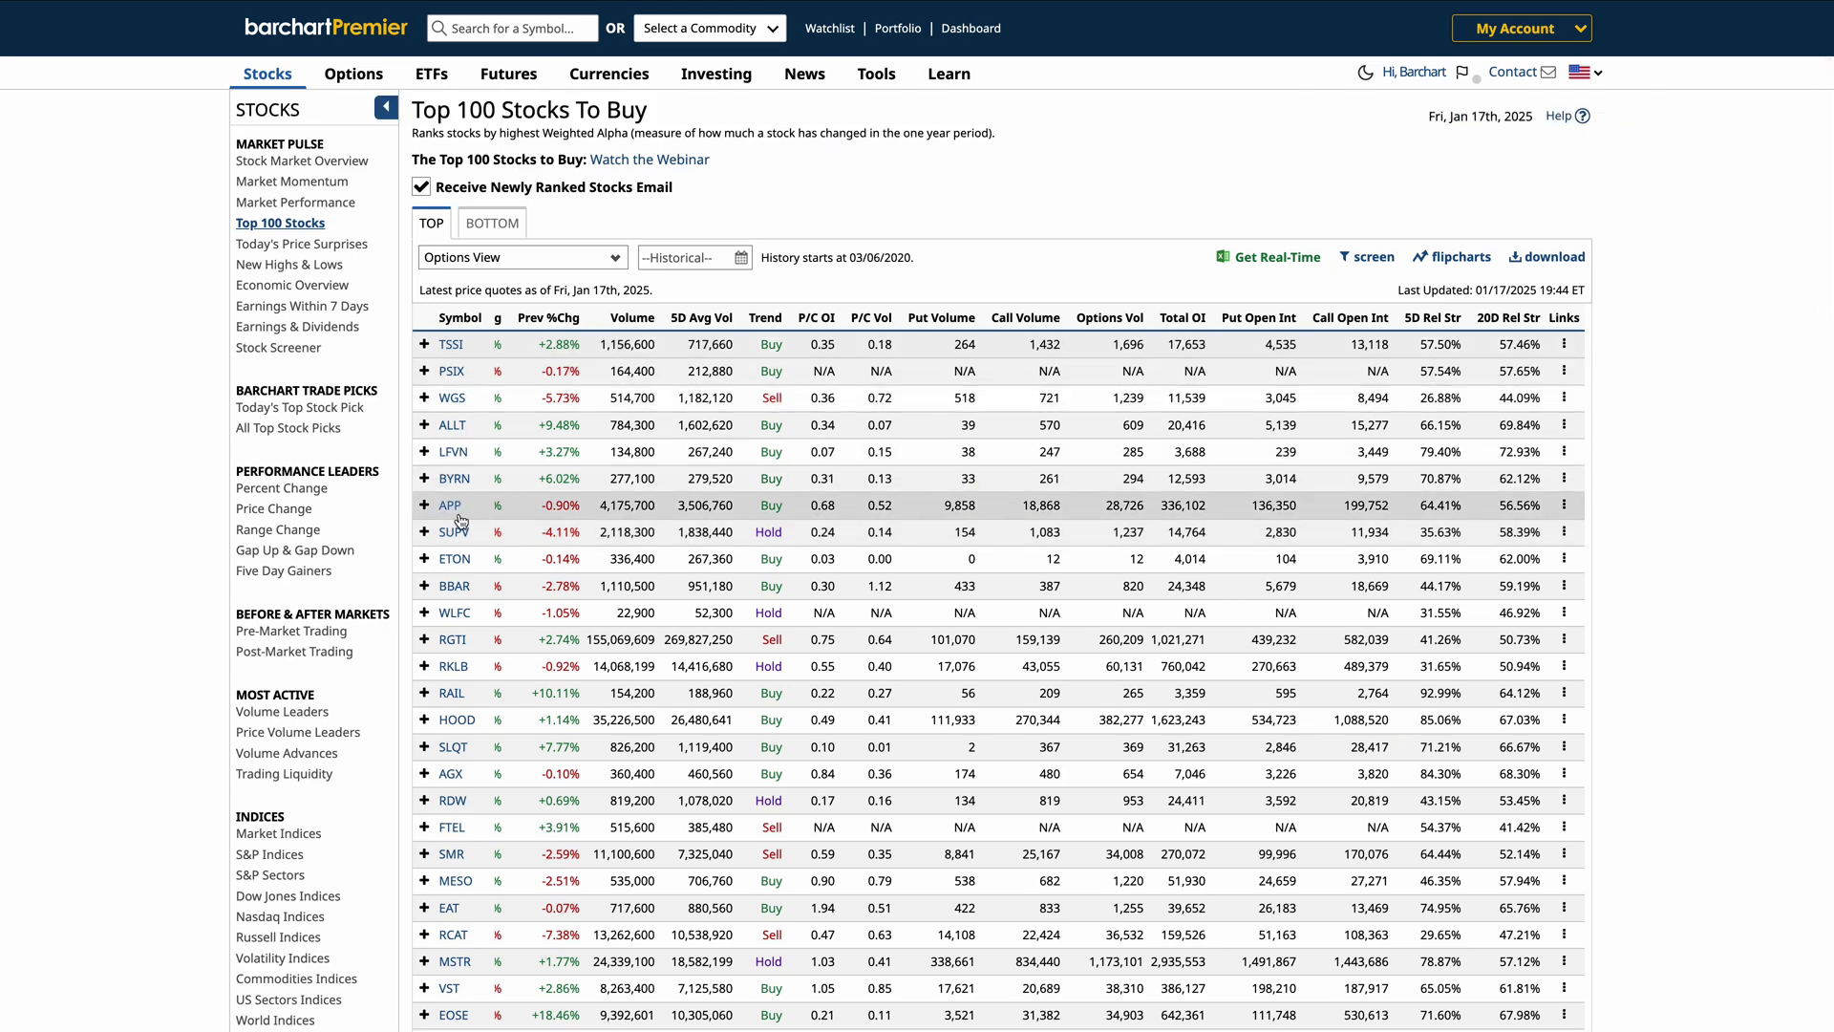
pyautogui.hscroll(-2, 767, 428)
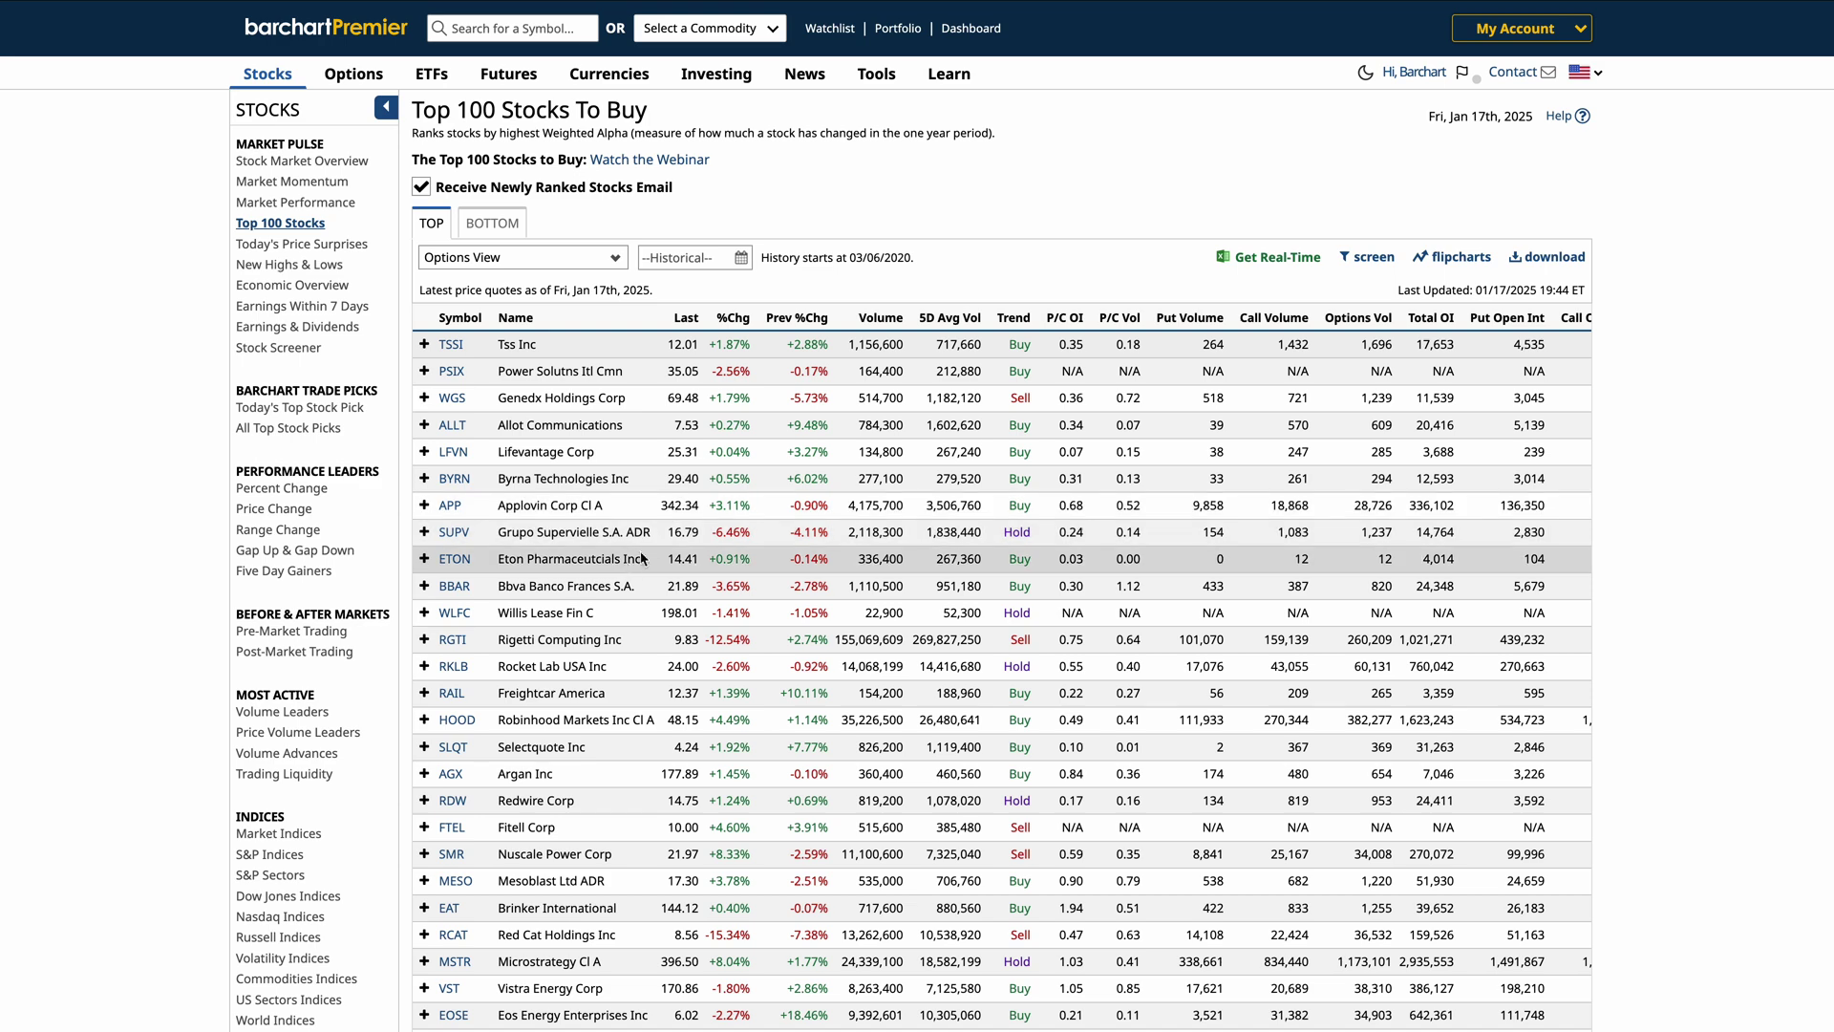
# Collapse the STOCKS sidebar and scroll through the widened Options View table
pyautogui.click(386, 109)
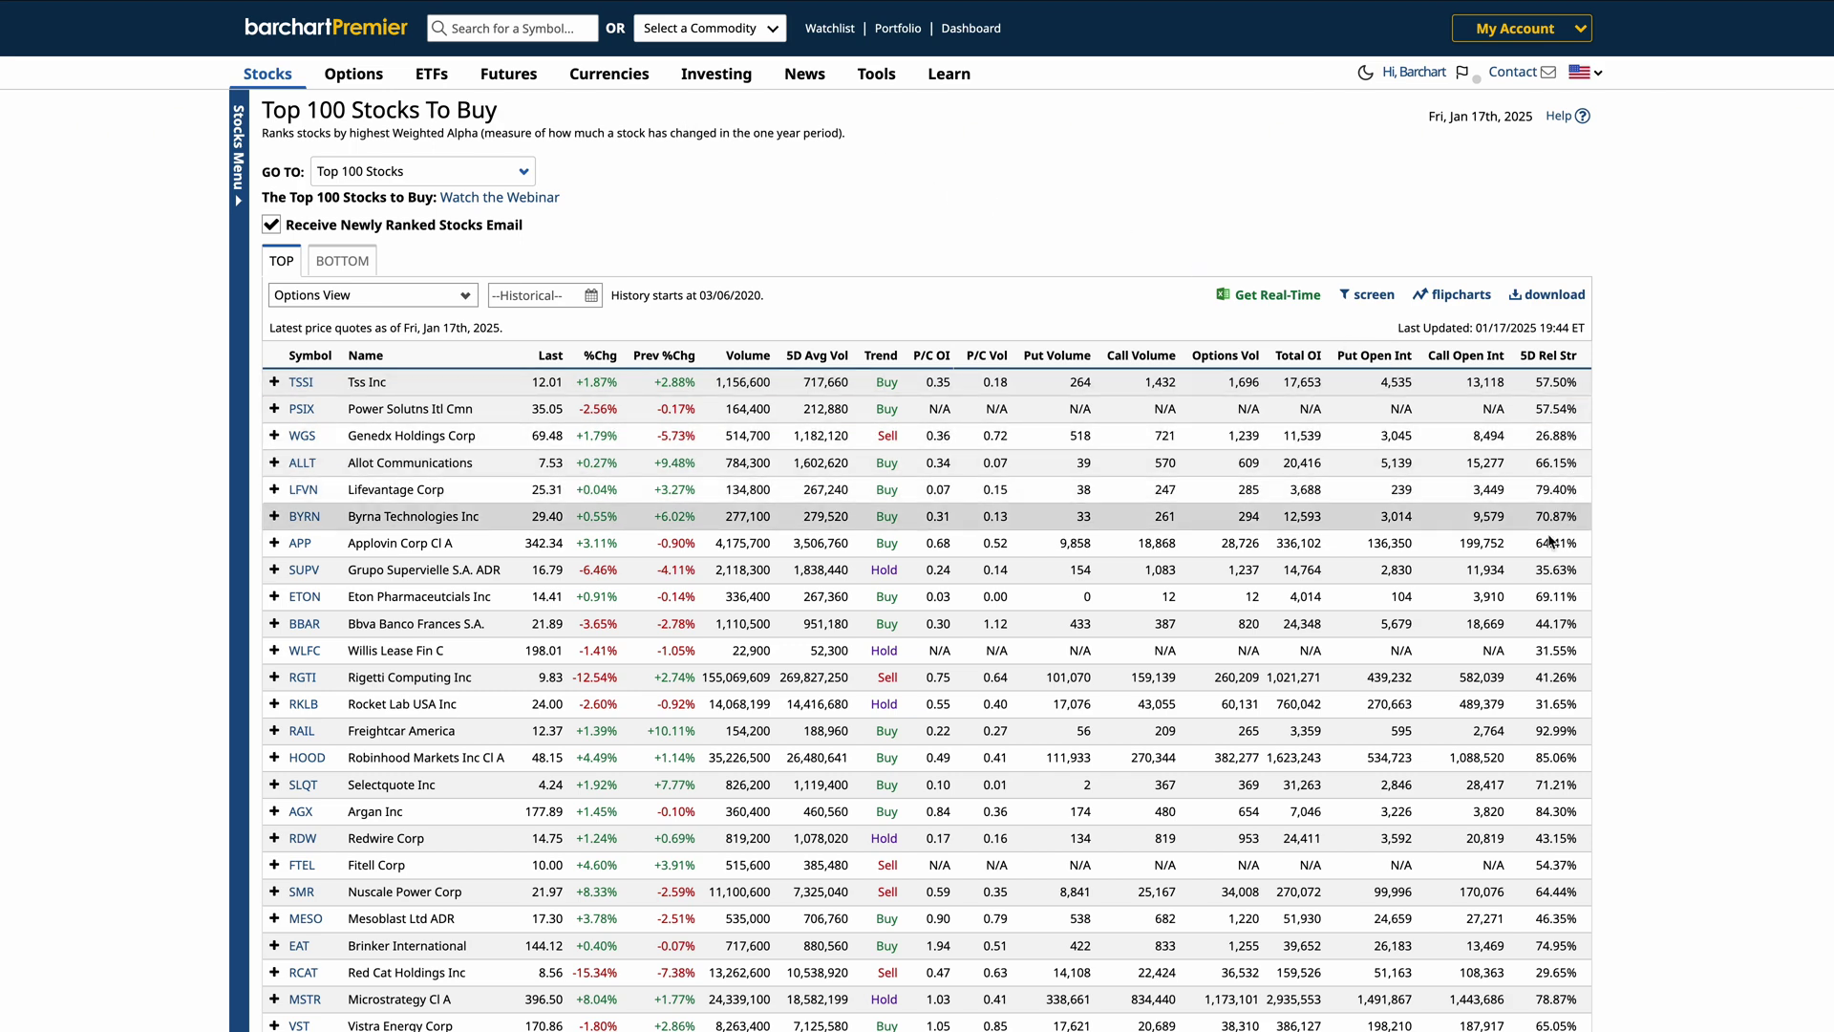
pyautogui.scroll(-2, 1540, 578)
pyautogui.scroll(-2, 1538, 578)
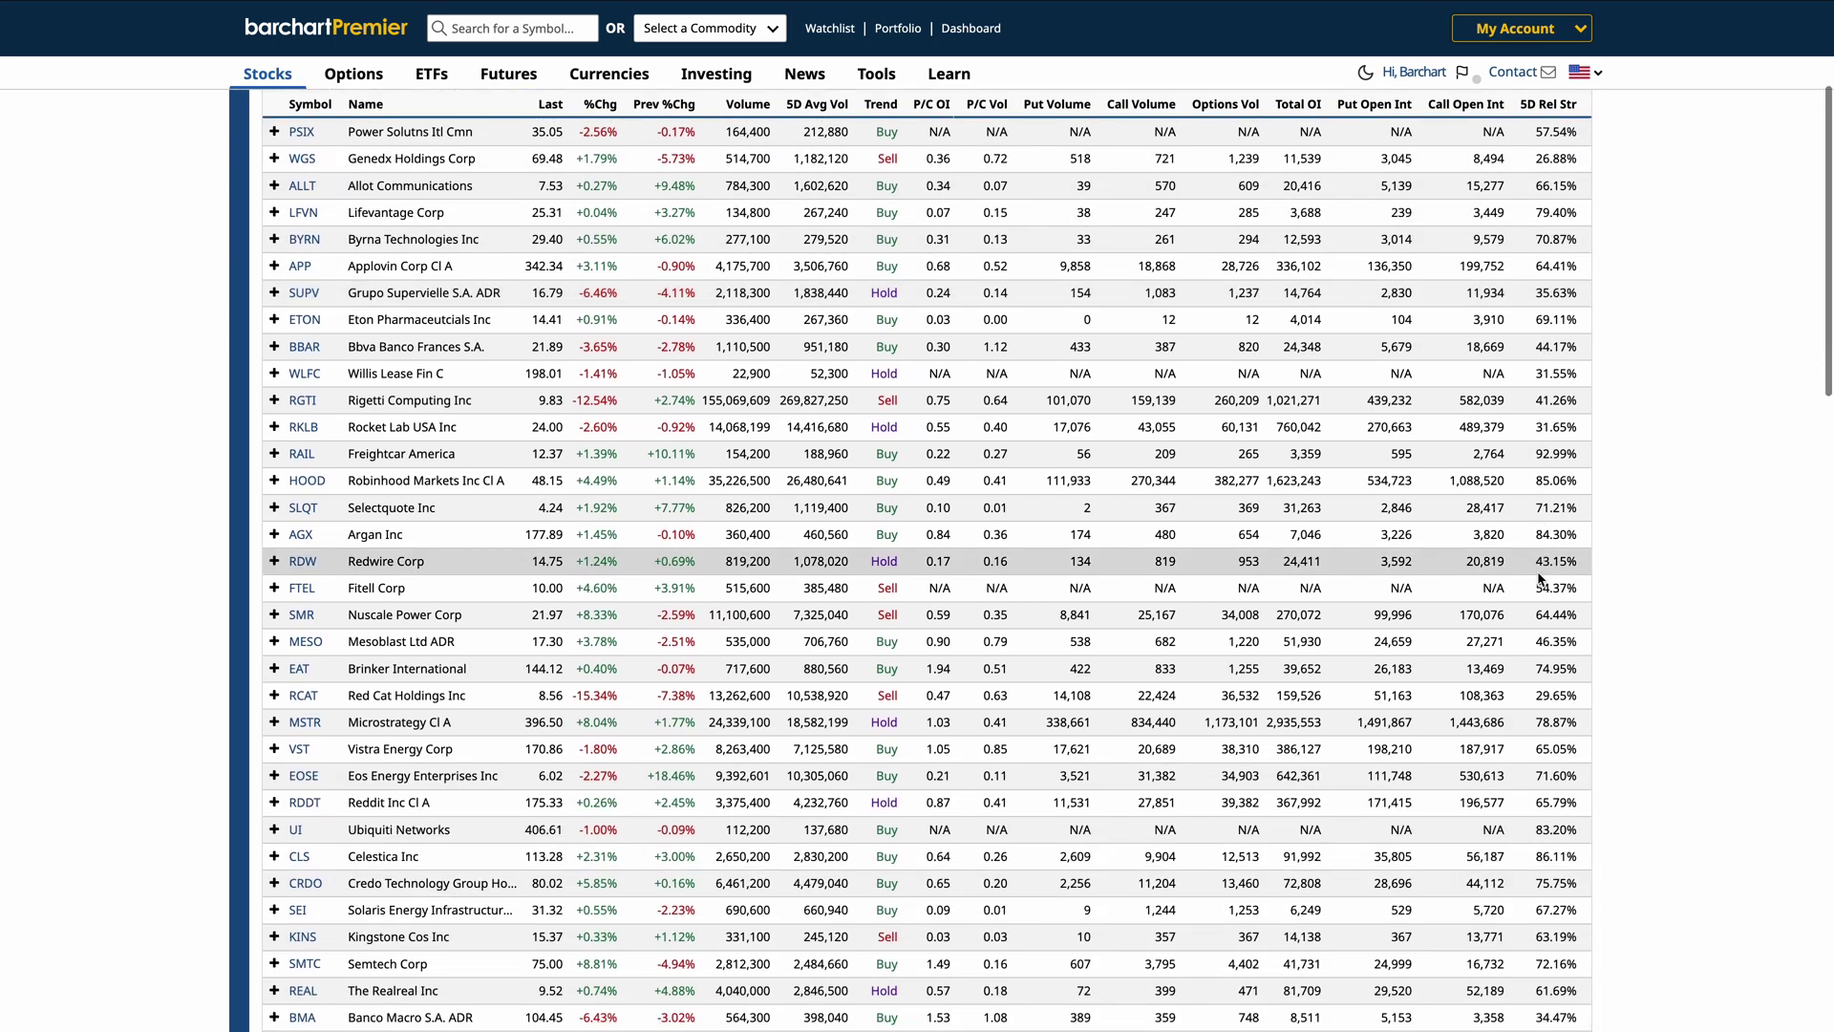
pyautogui.hscroll(2, 1539, 578)
pyautogui.scroll(-7, 1540, 578)
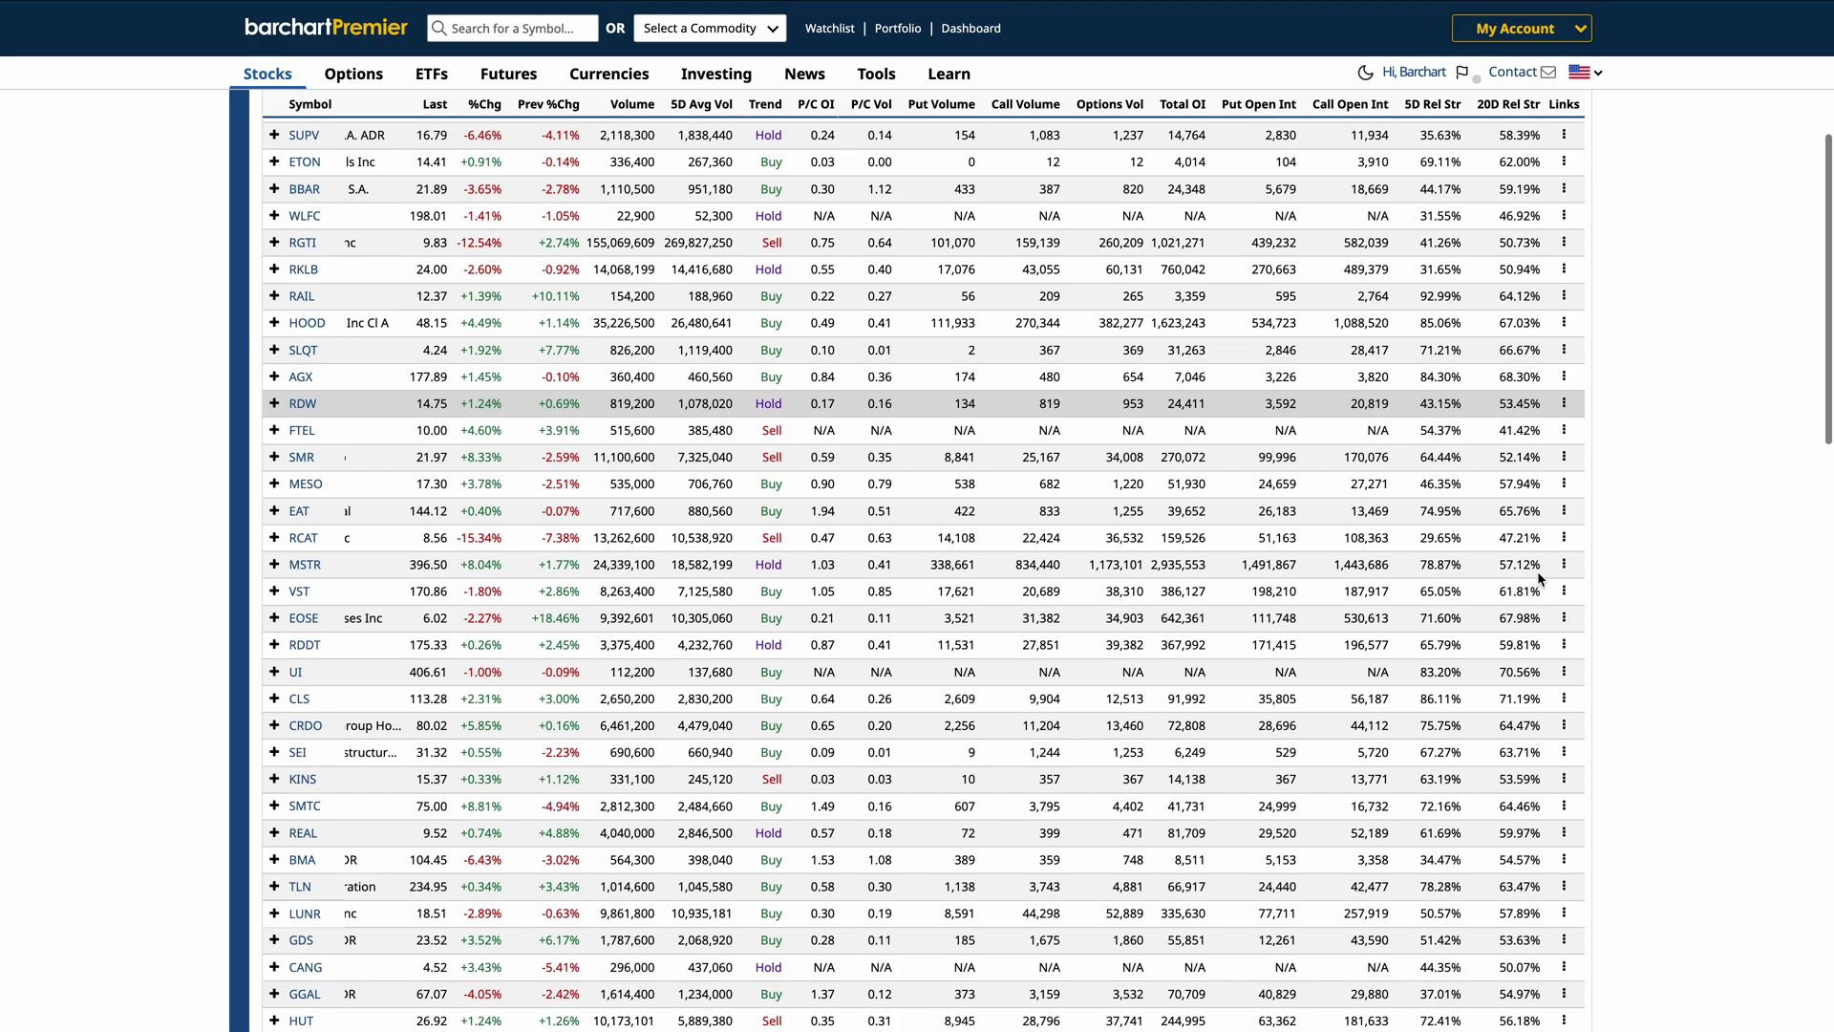
pyautogui.scroll(-6, 1540, 578)
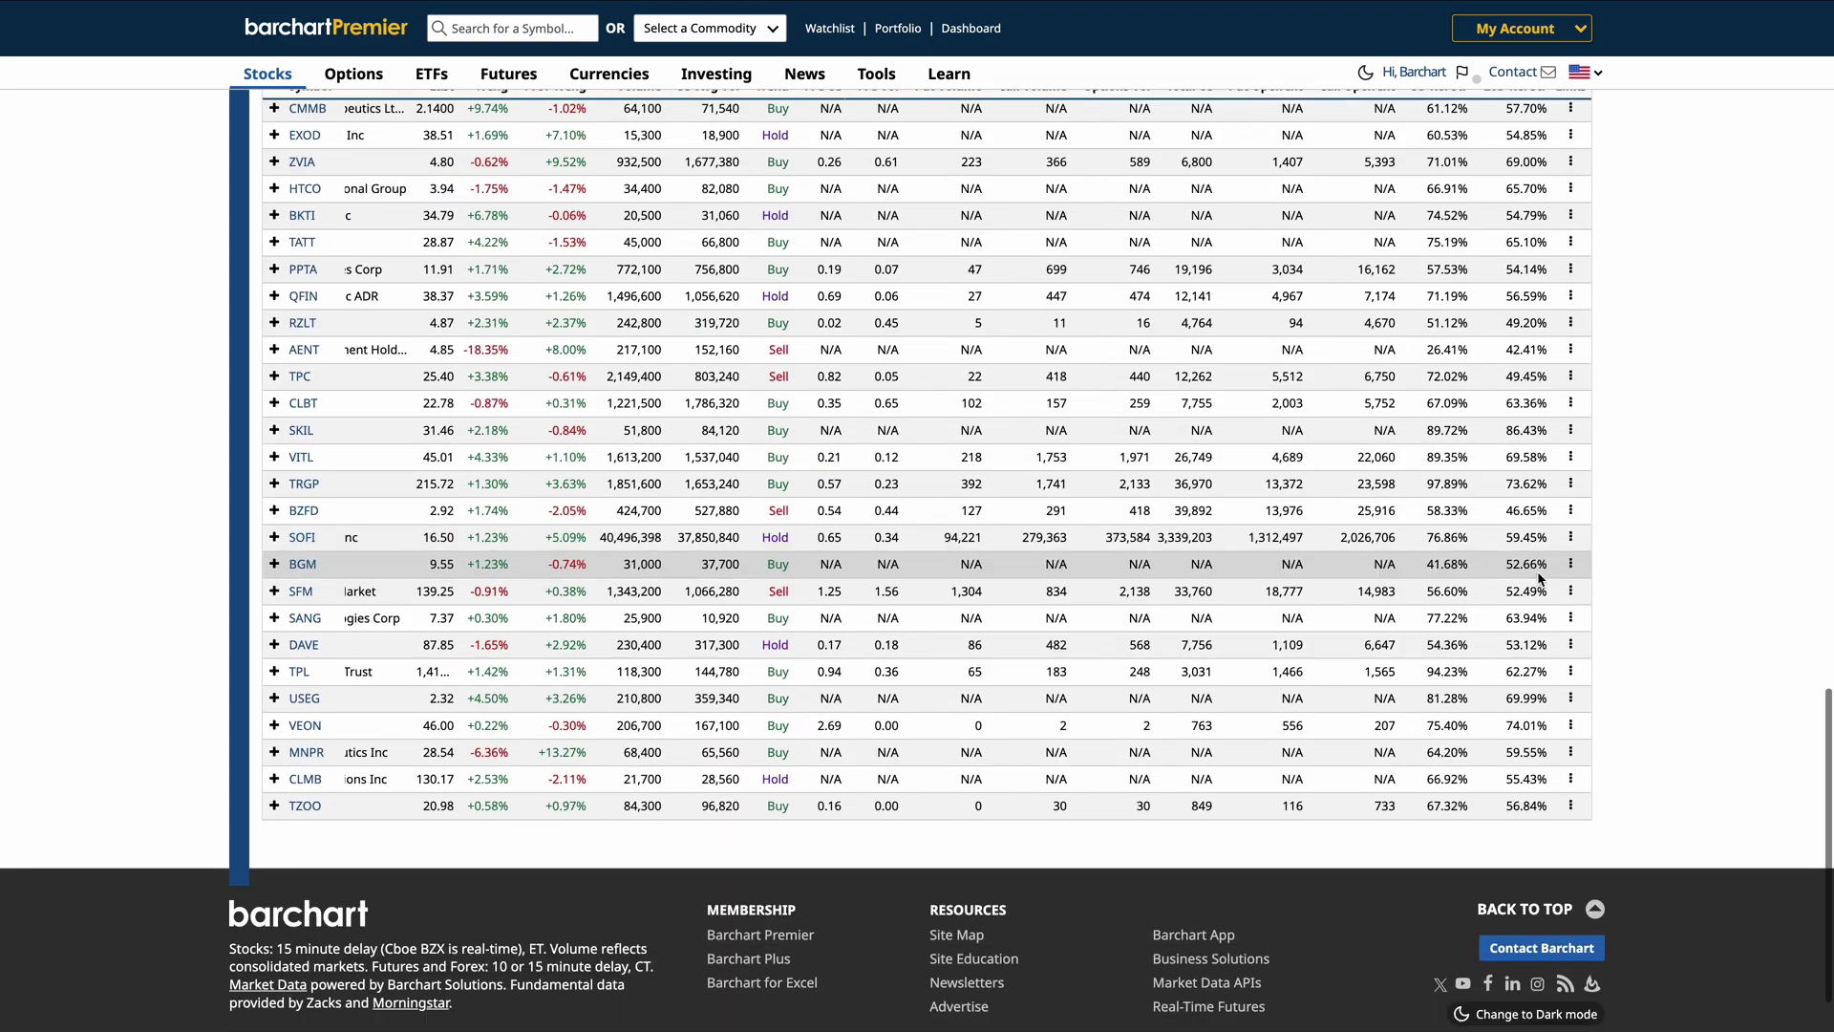
pyautogui.scroll(15, 1538, 573)
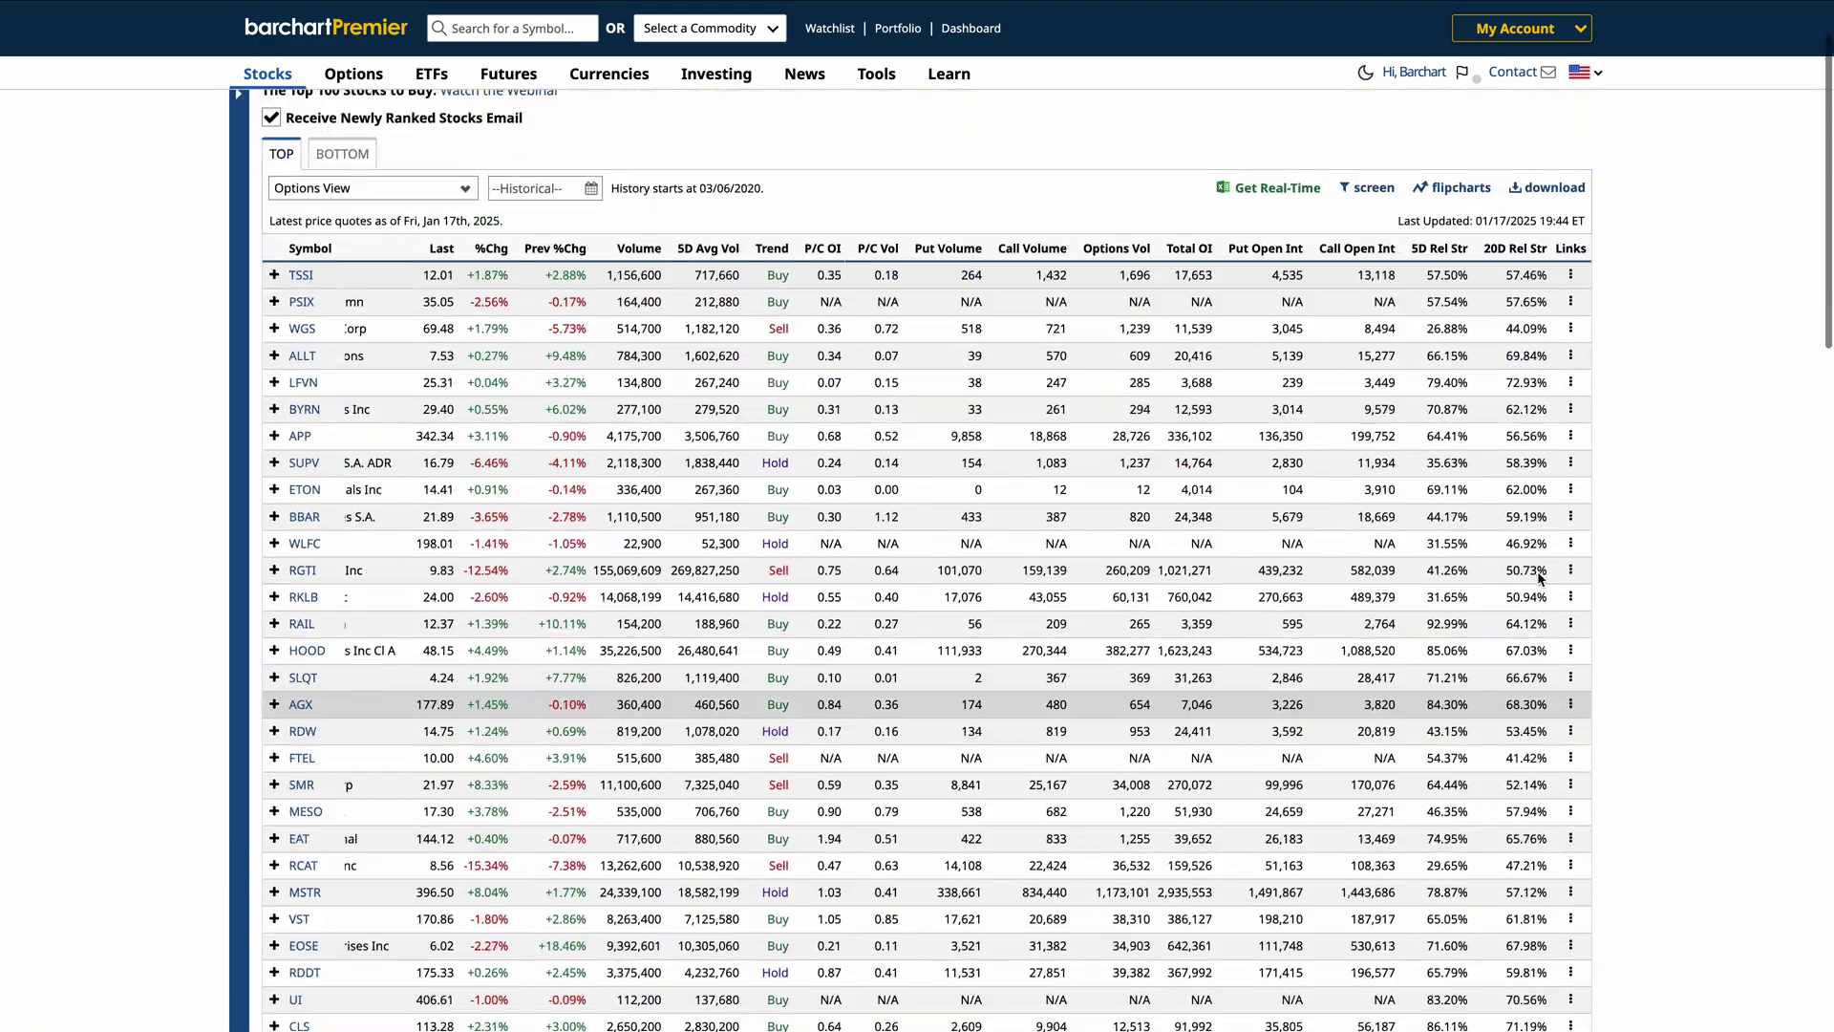
pyautogui.hscroll(-2, 1116, 558)
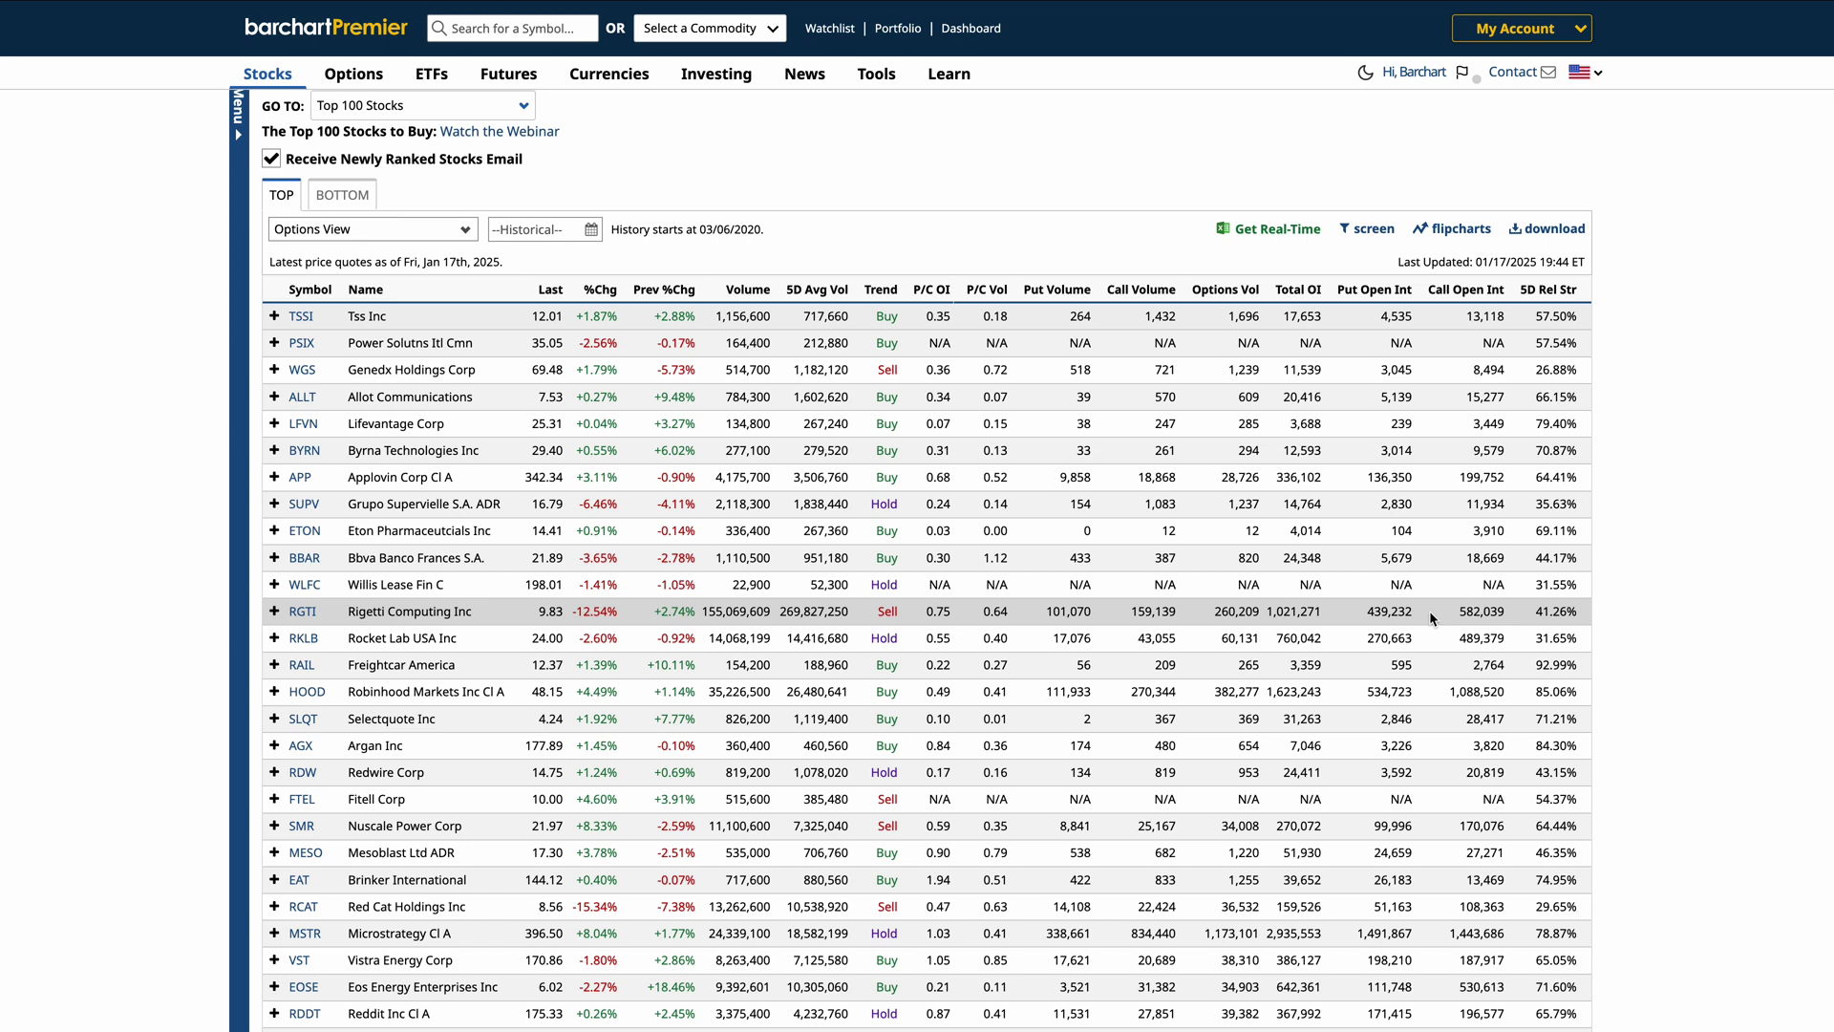
pyautogui.hscroll(2, 1497, 619)
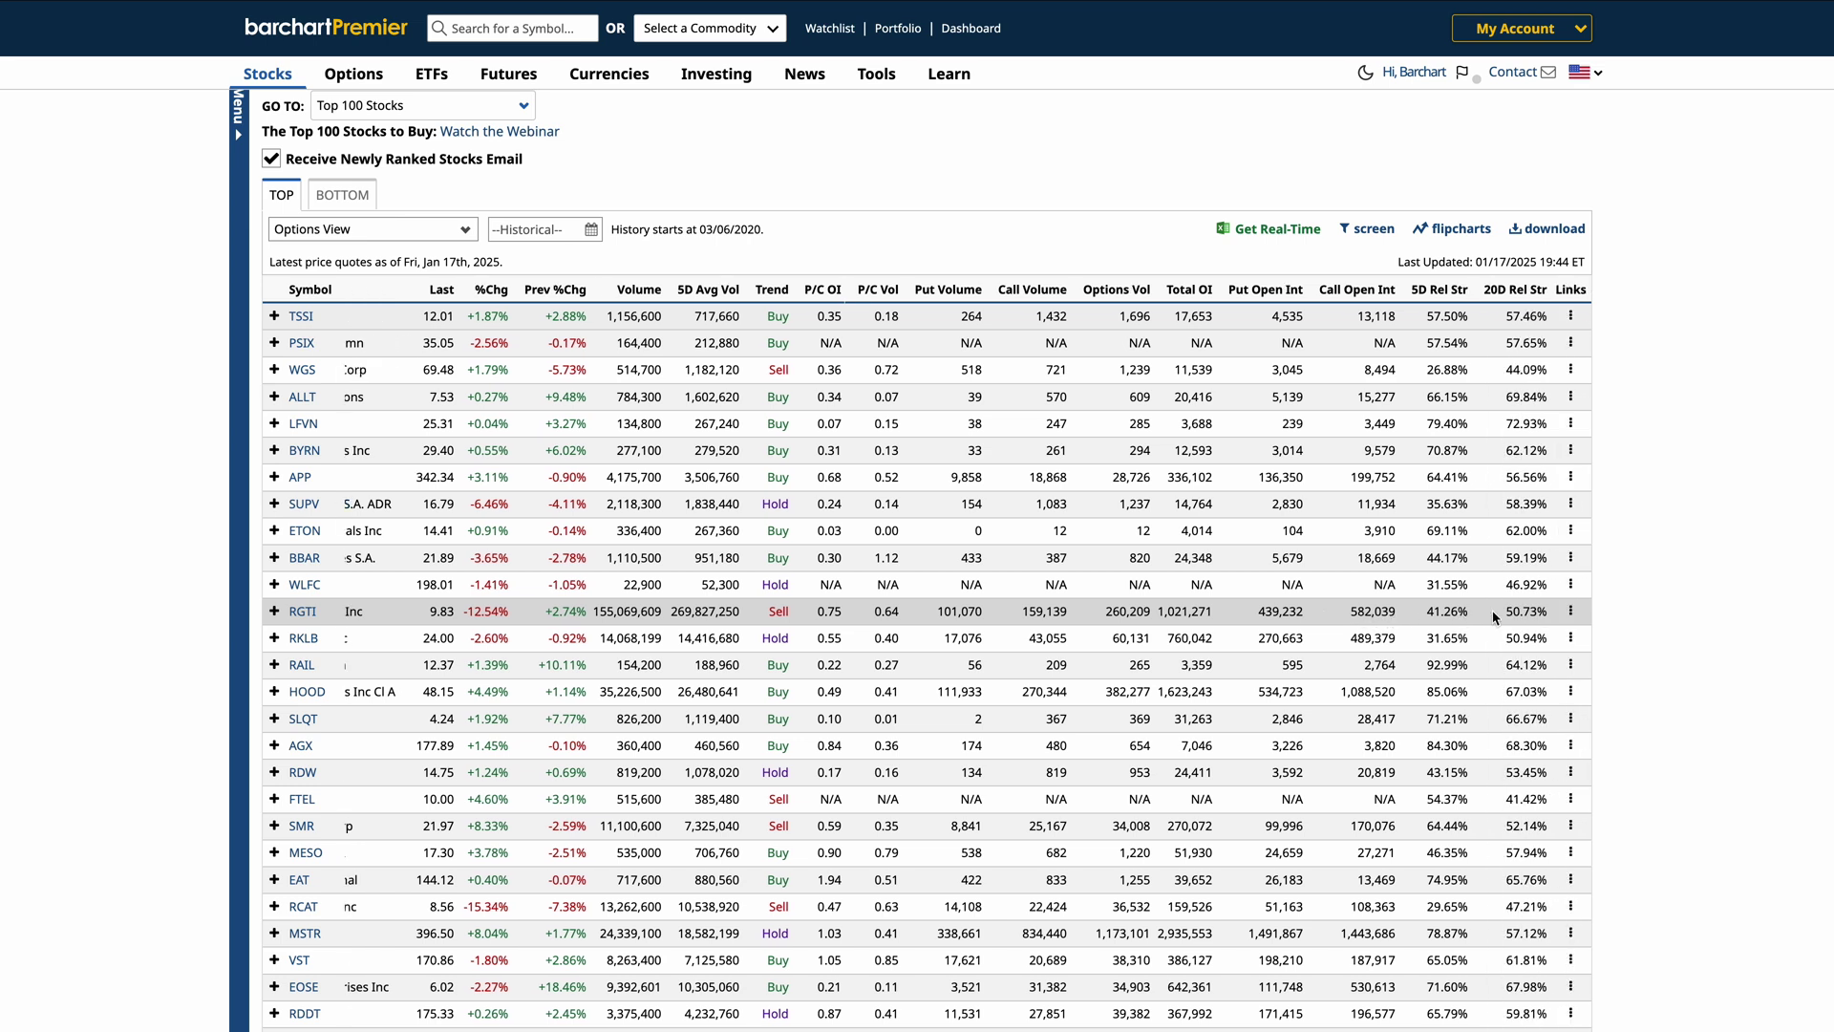
pyautogui.click(1571, 613)
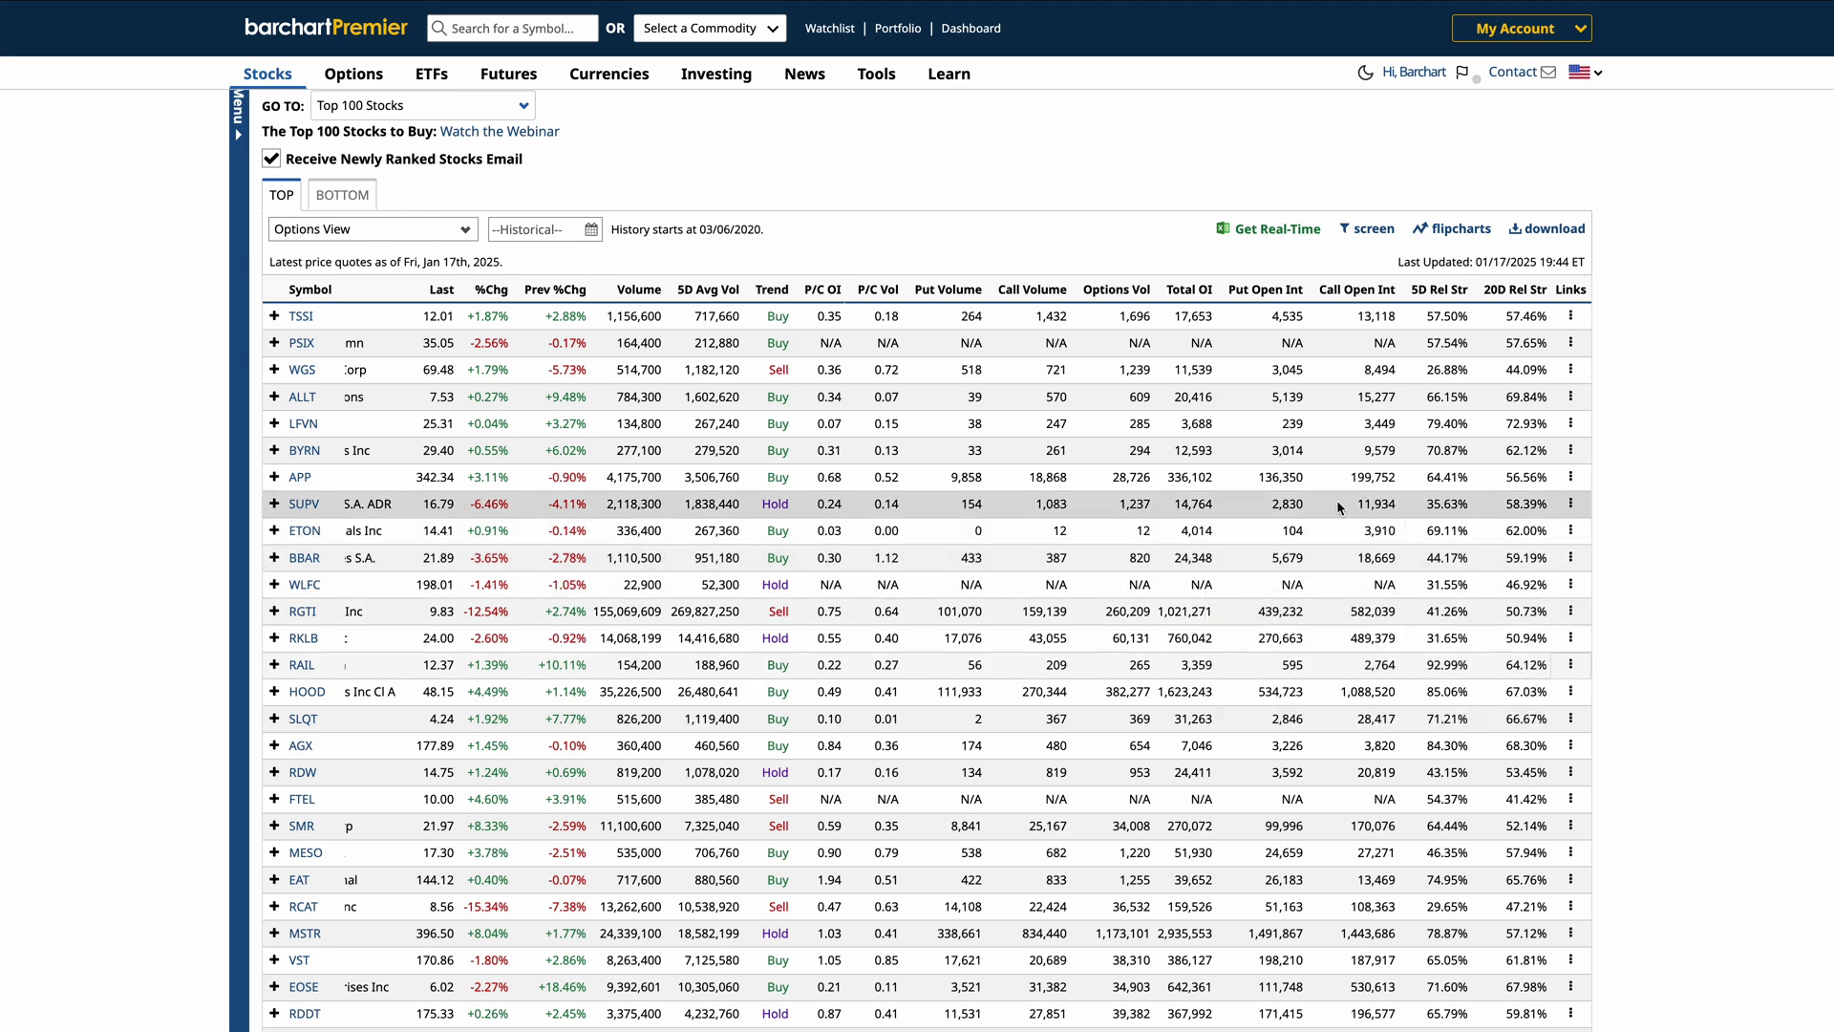
pyautogui.scroll(2, 1103, 504)
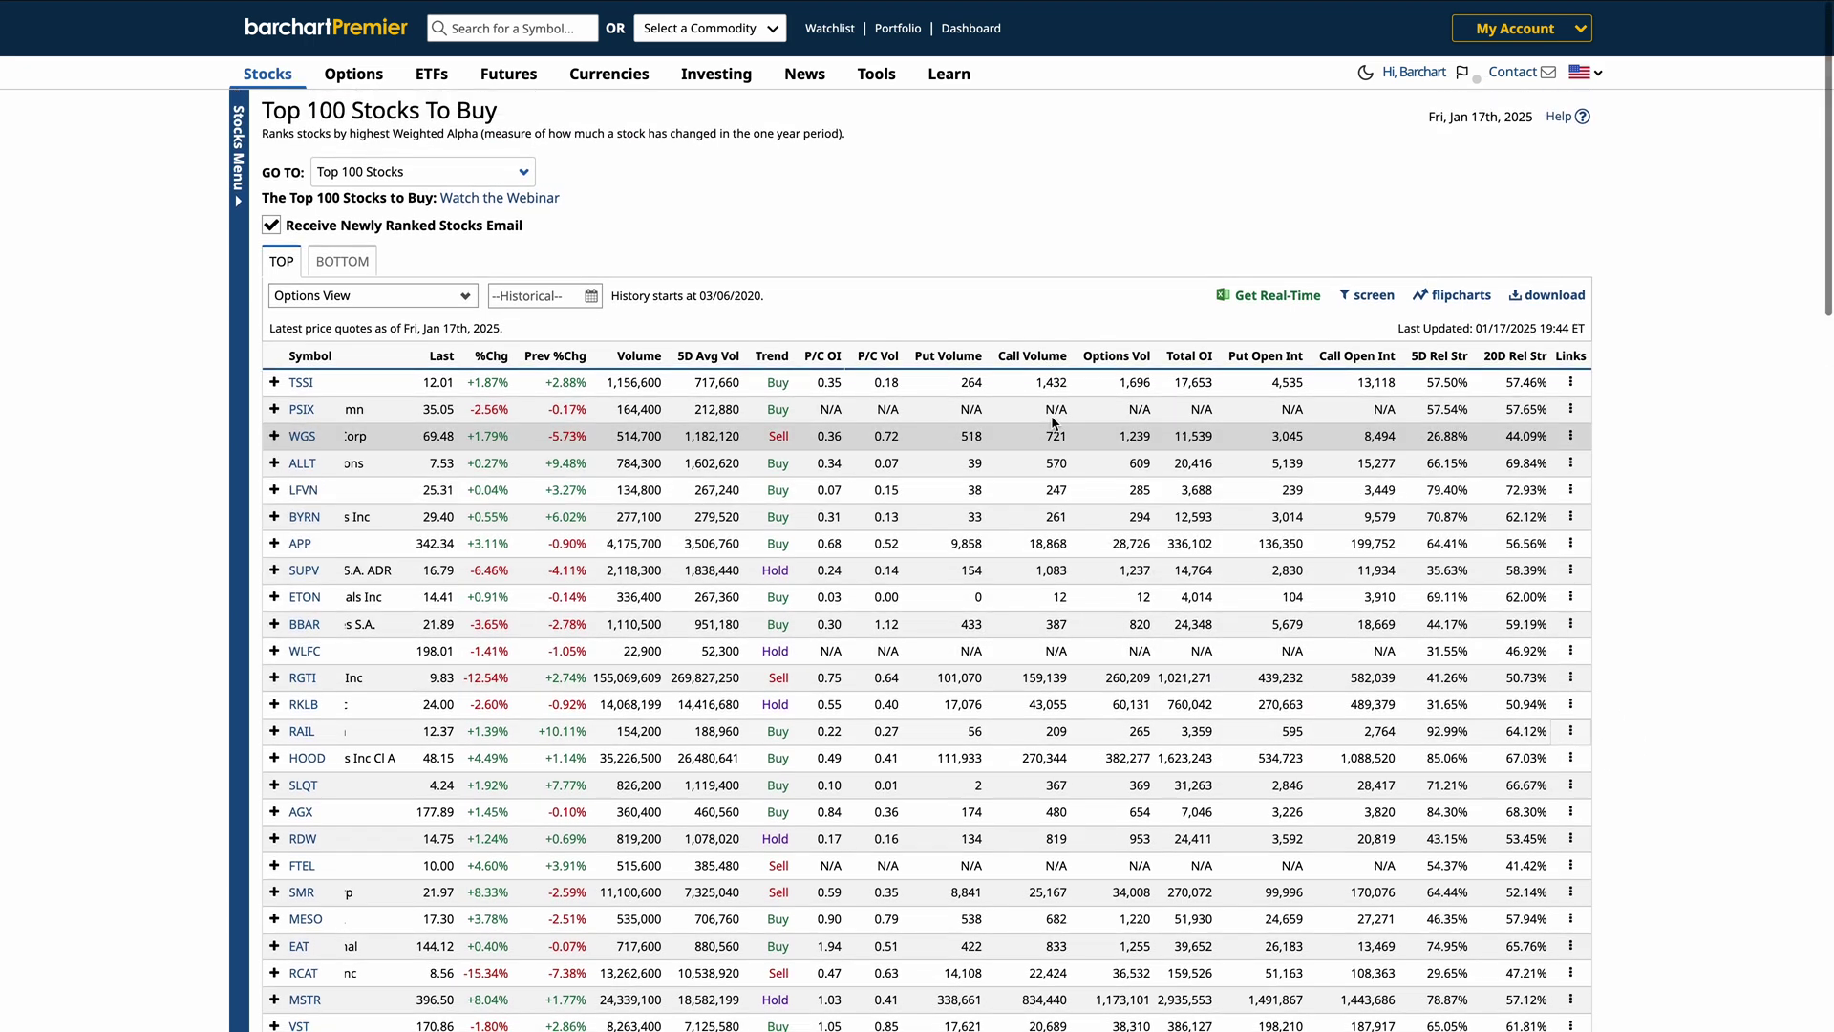
# In Site Preferences' Advanced Settings, set desktop tables to 25 rows
pyautogui.click(880, 86)
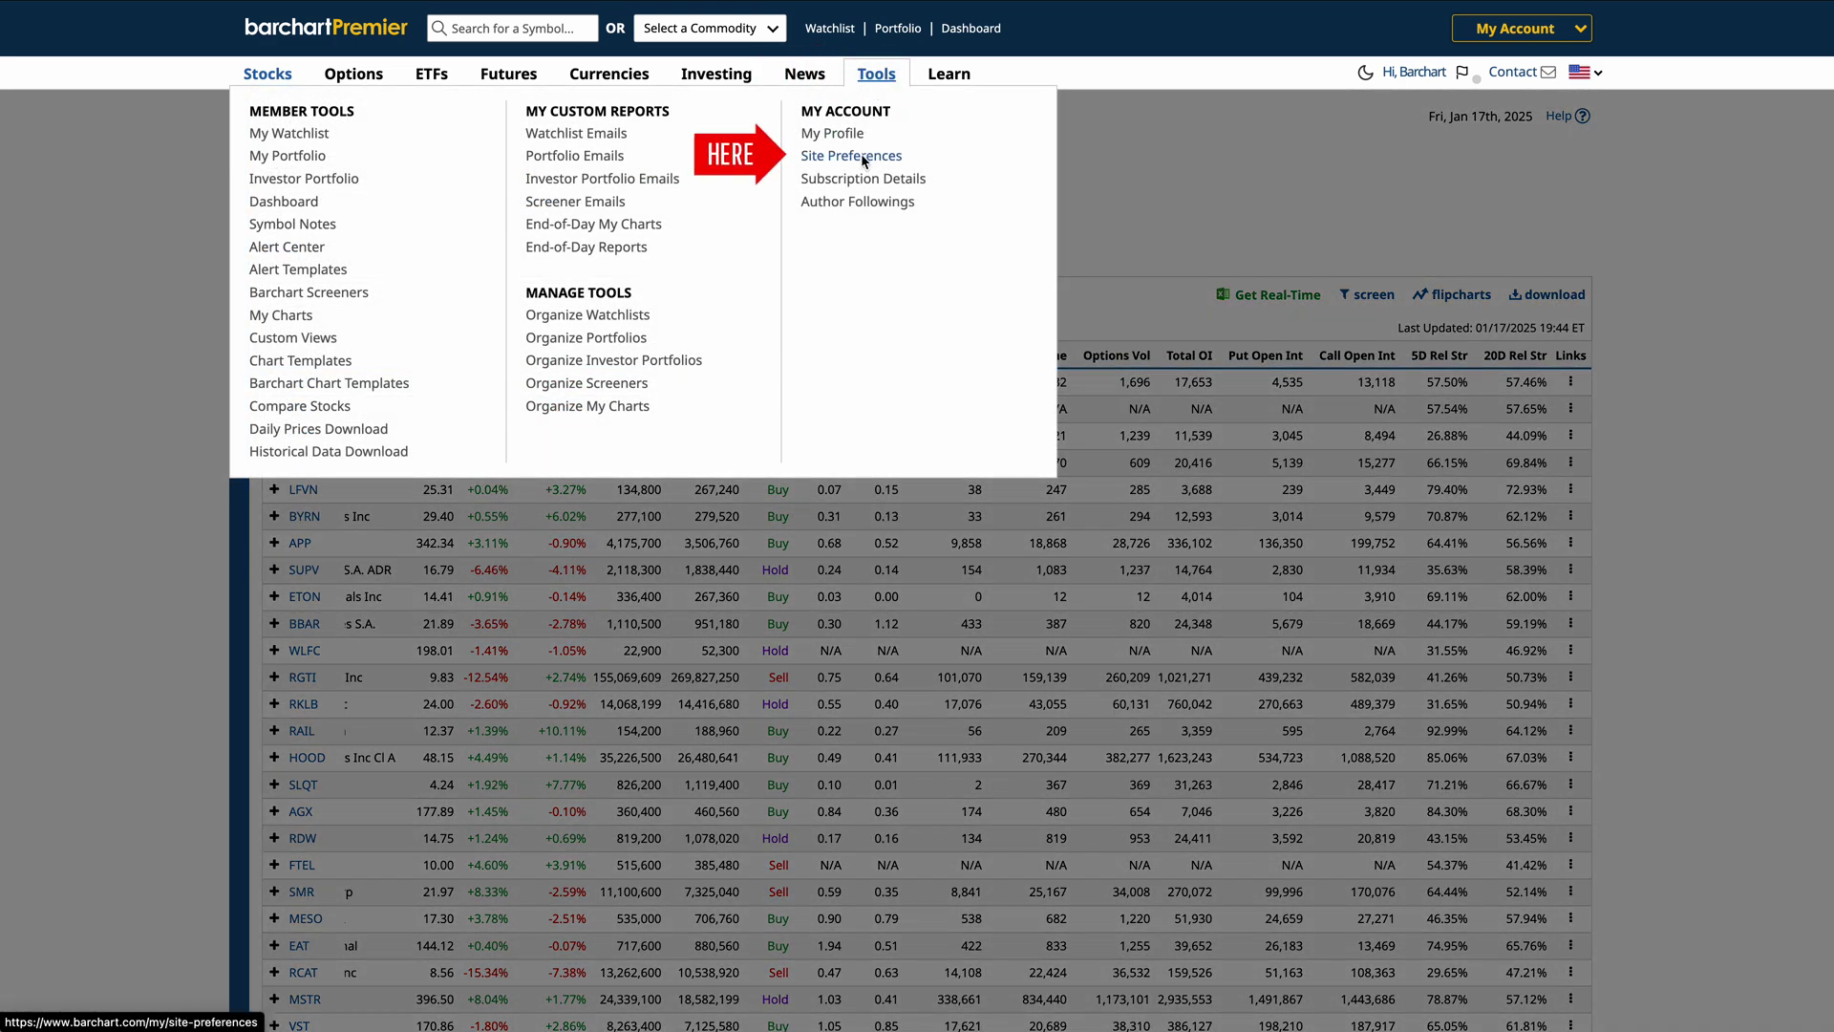
pyautogui.click(861, 157)
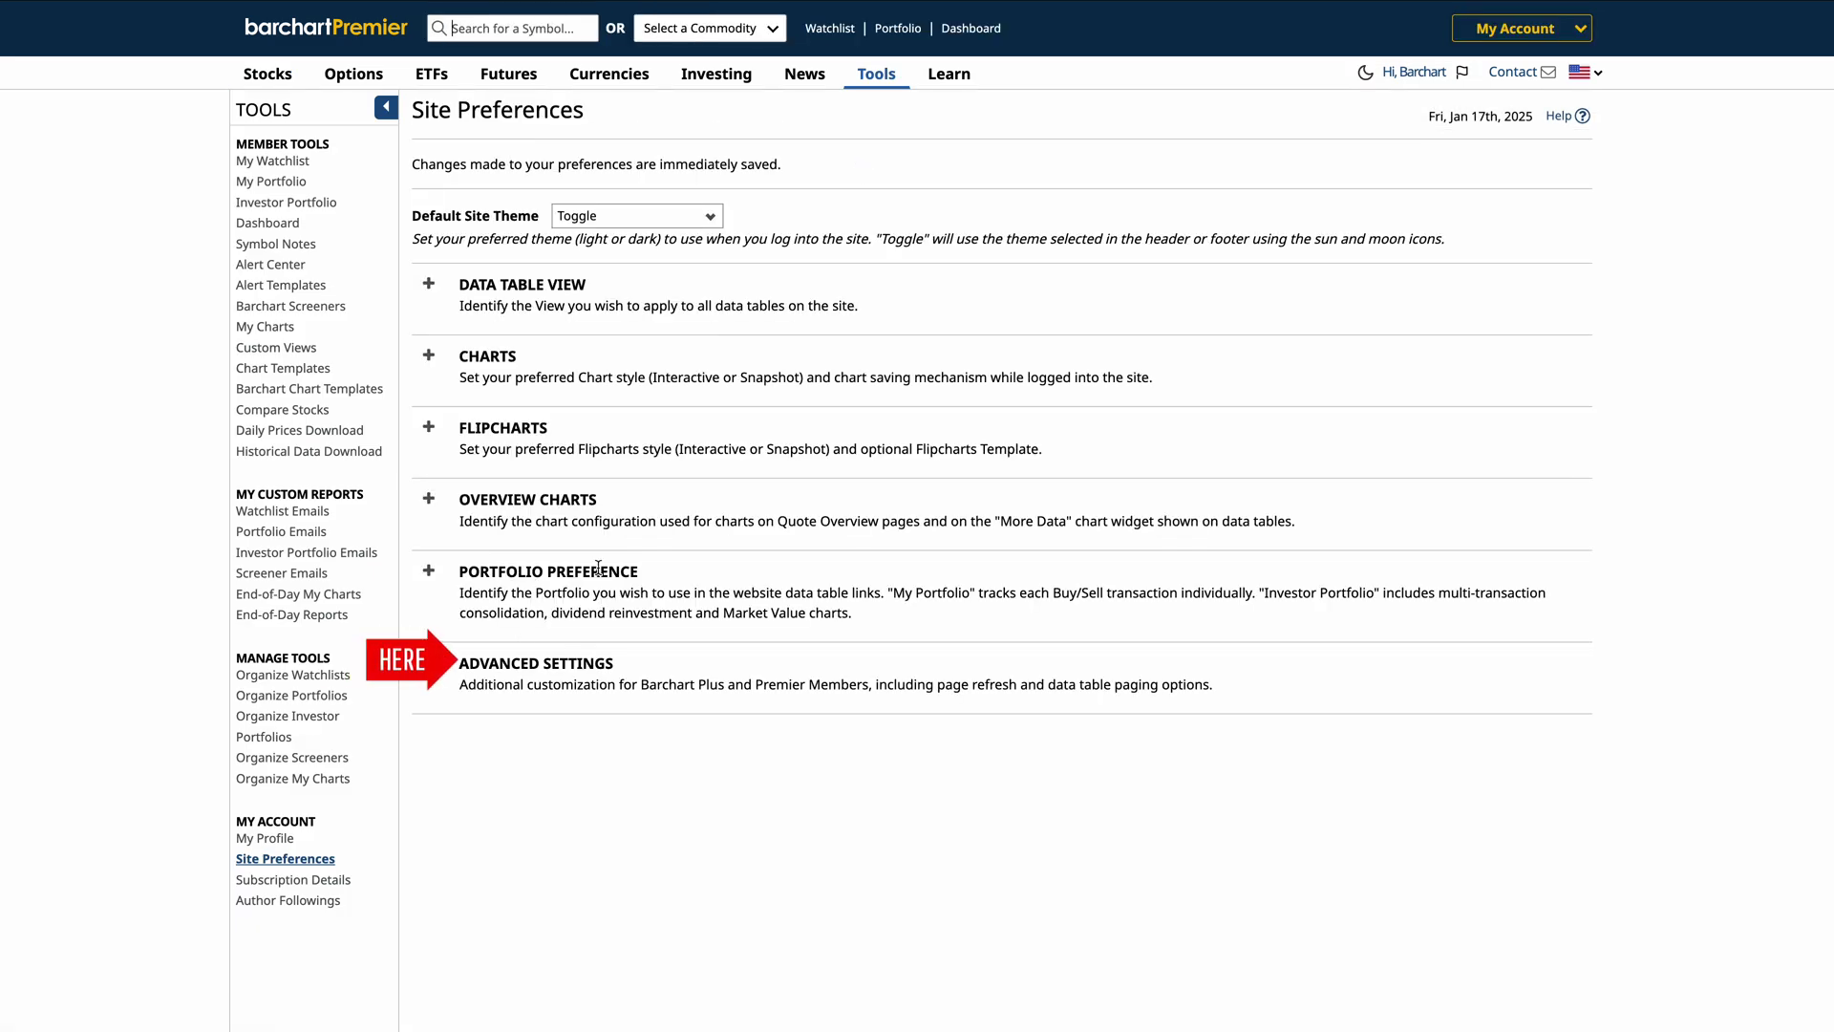
pyautogui.click(508, 663)
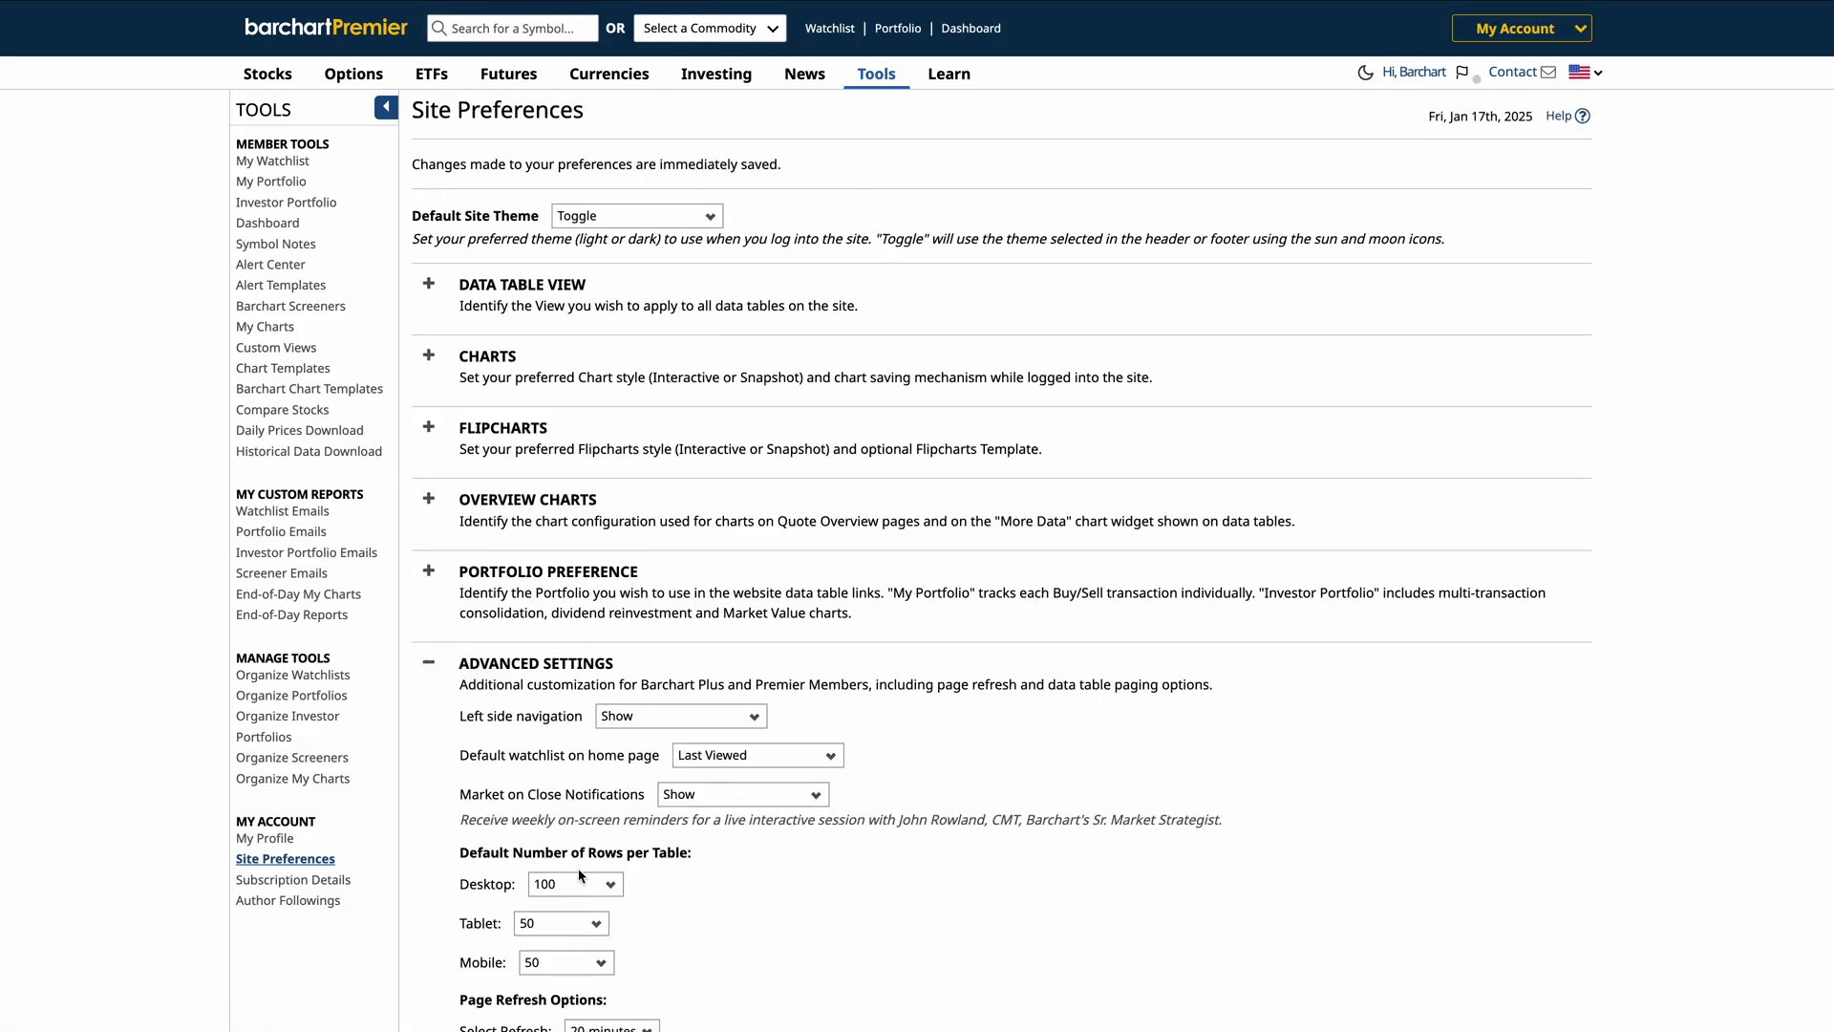
pyautogui.scroll(-2, 579, 876)
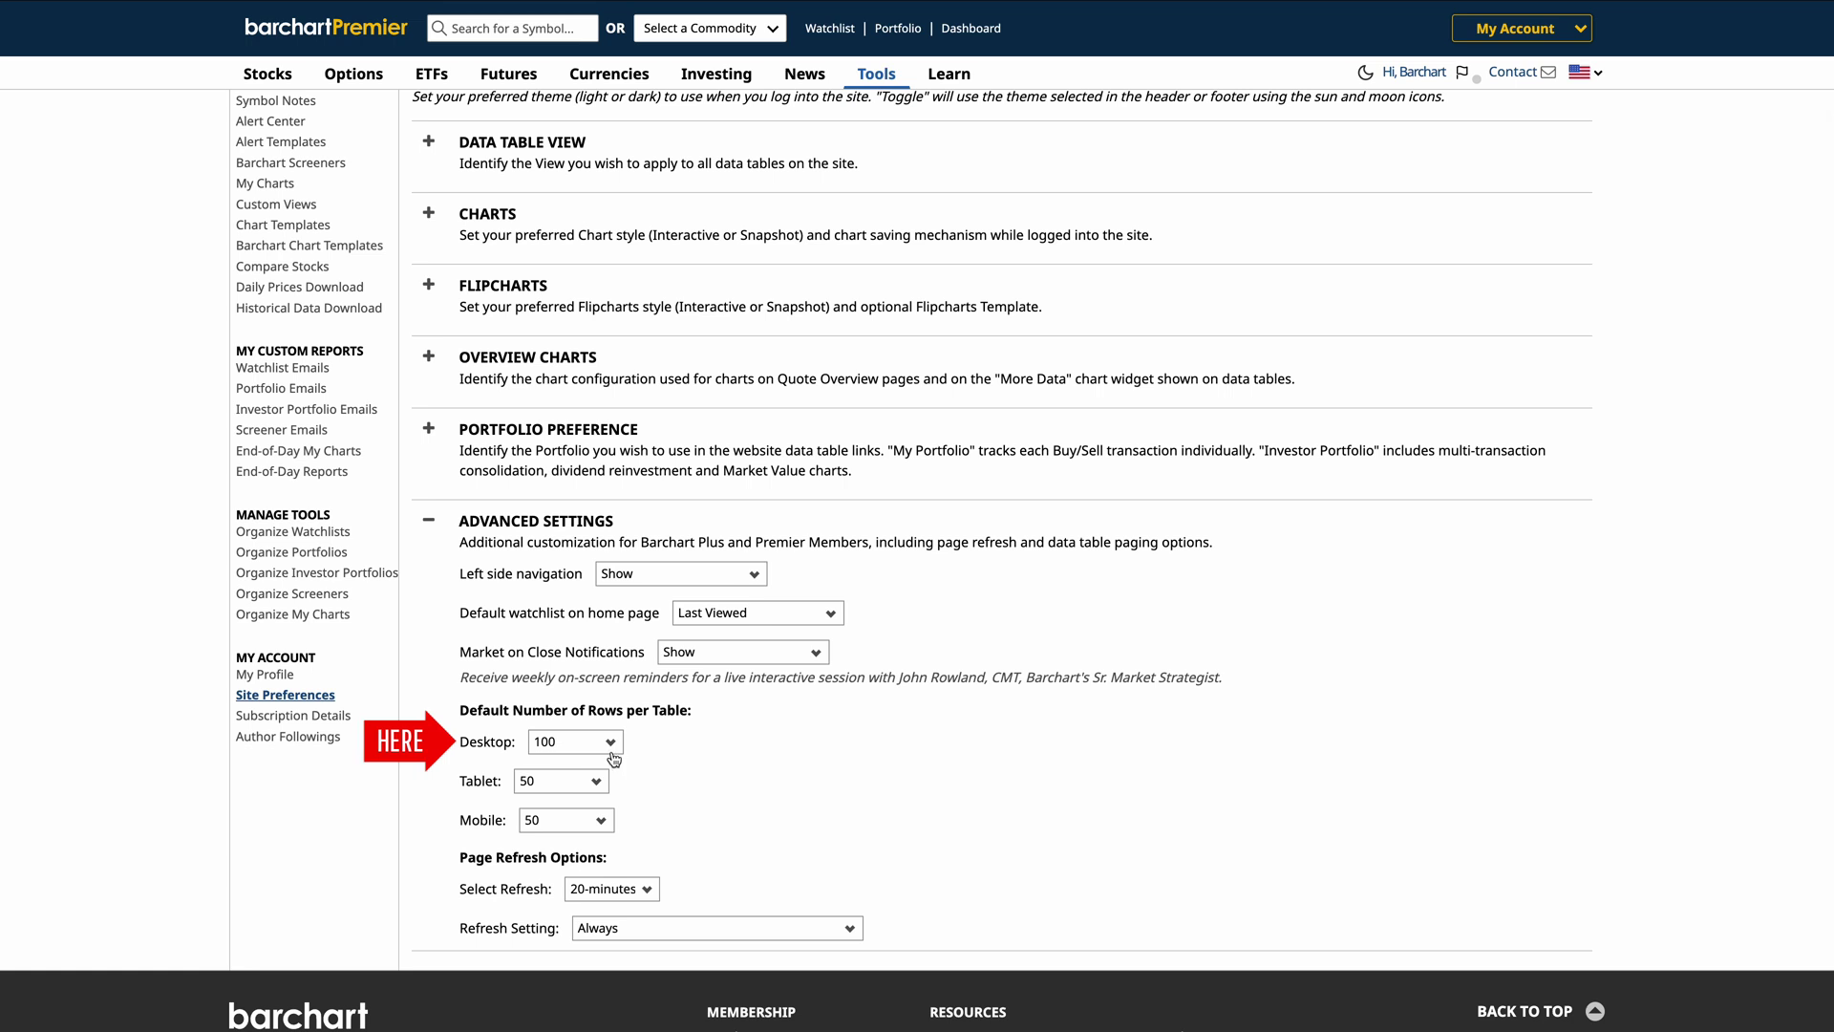
pyautogui.click(605, 754)
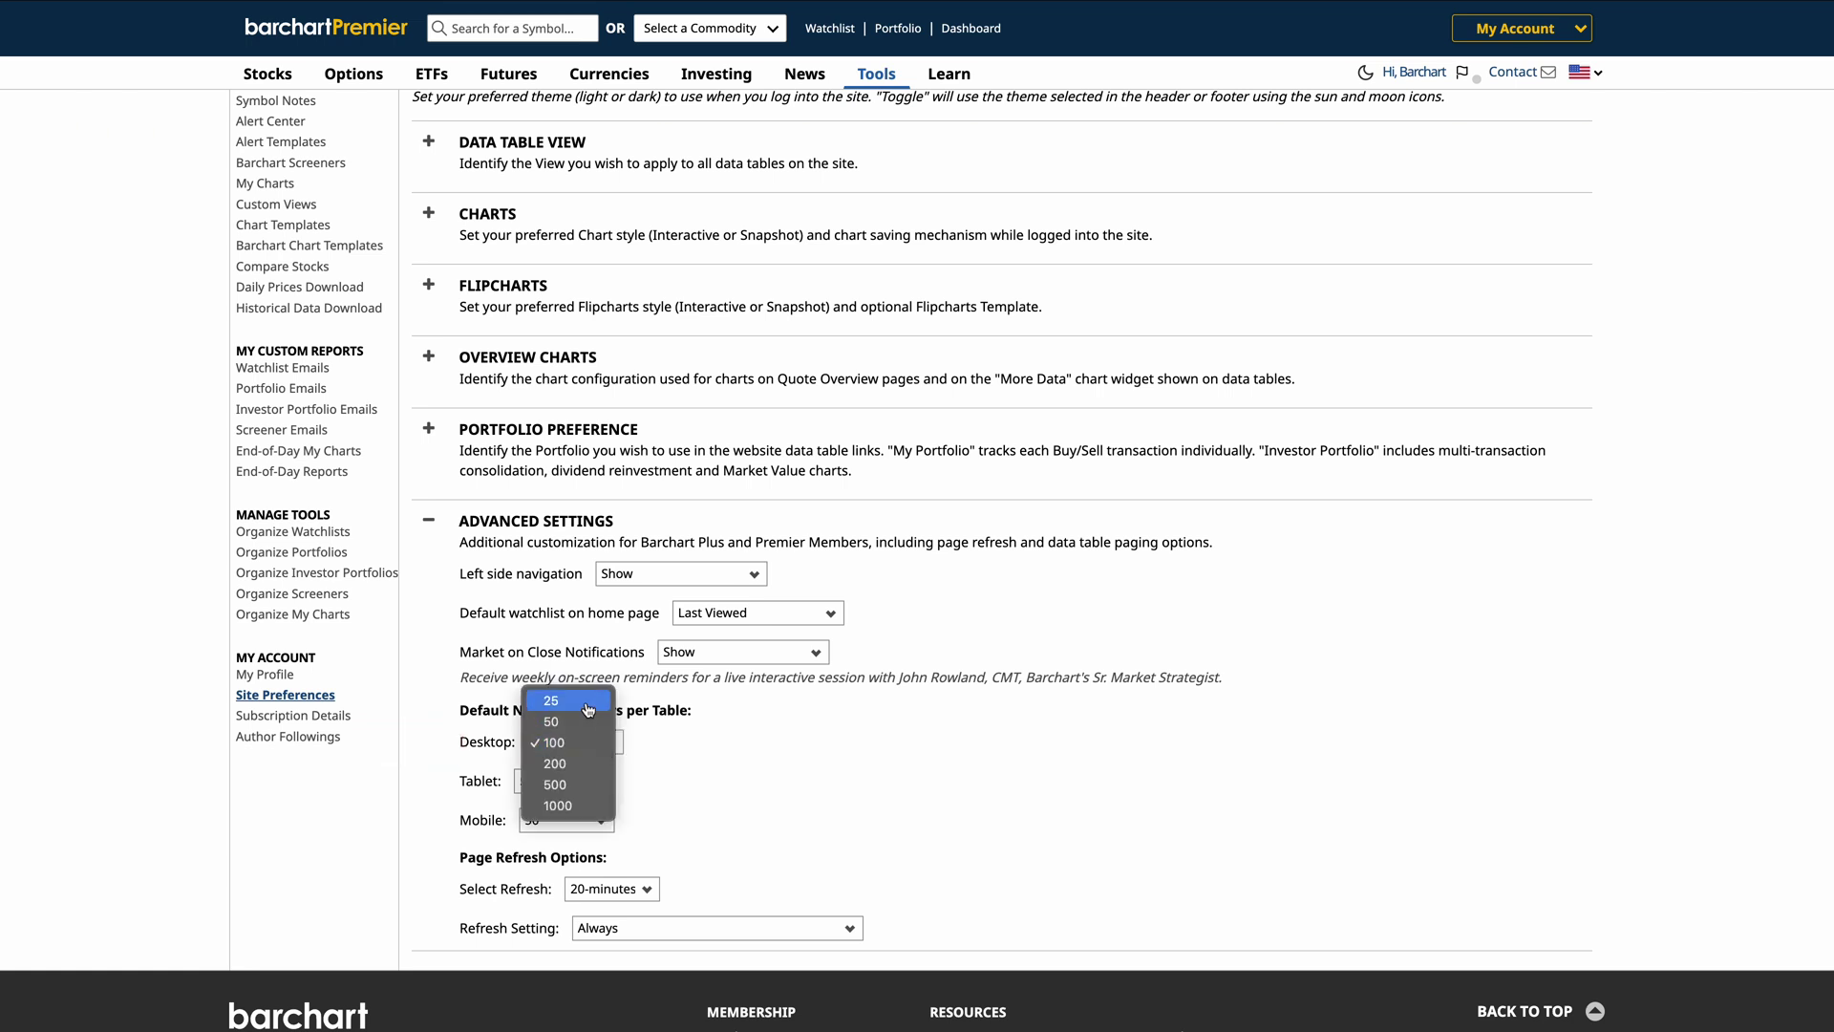
pyautogui.click(588, 709)
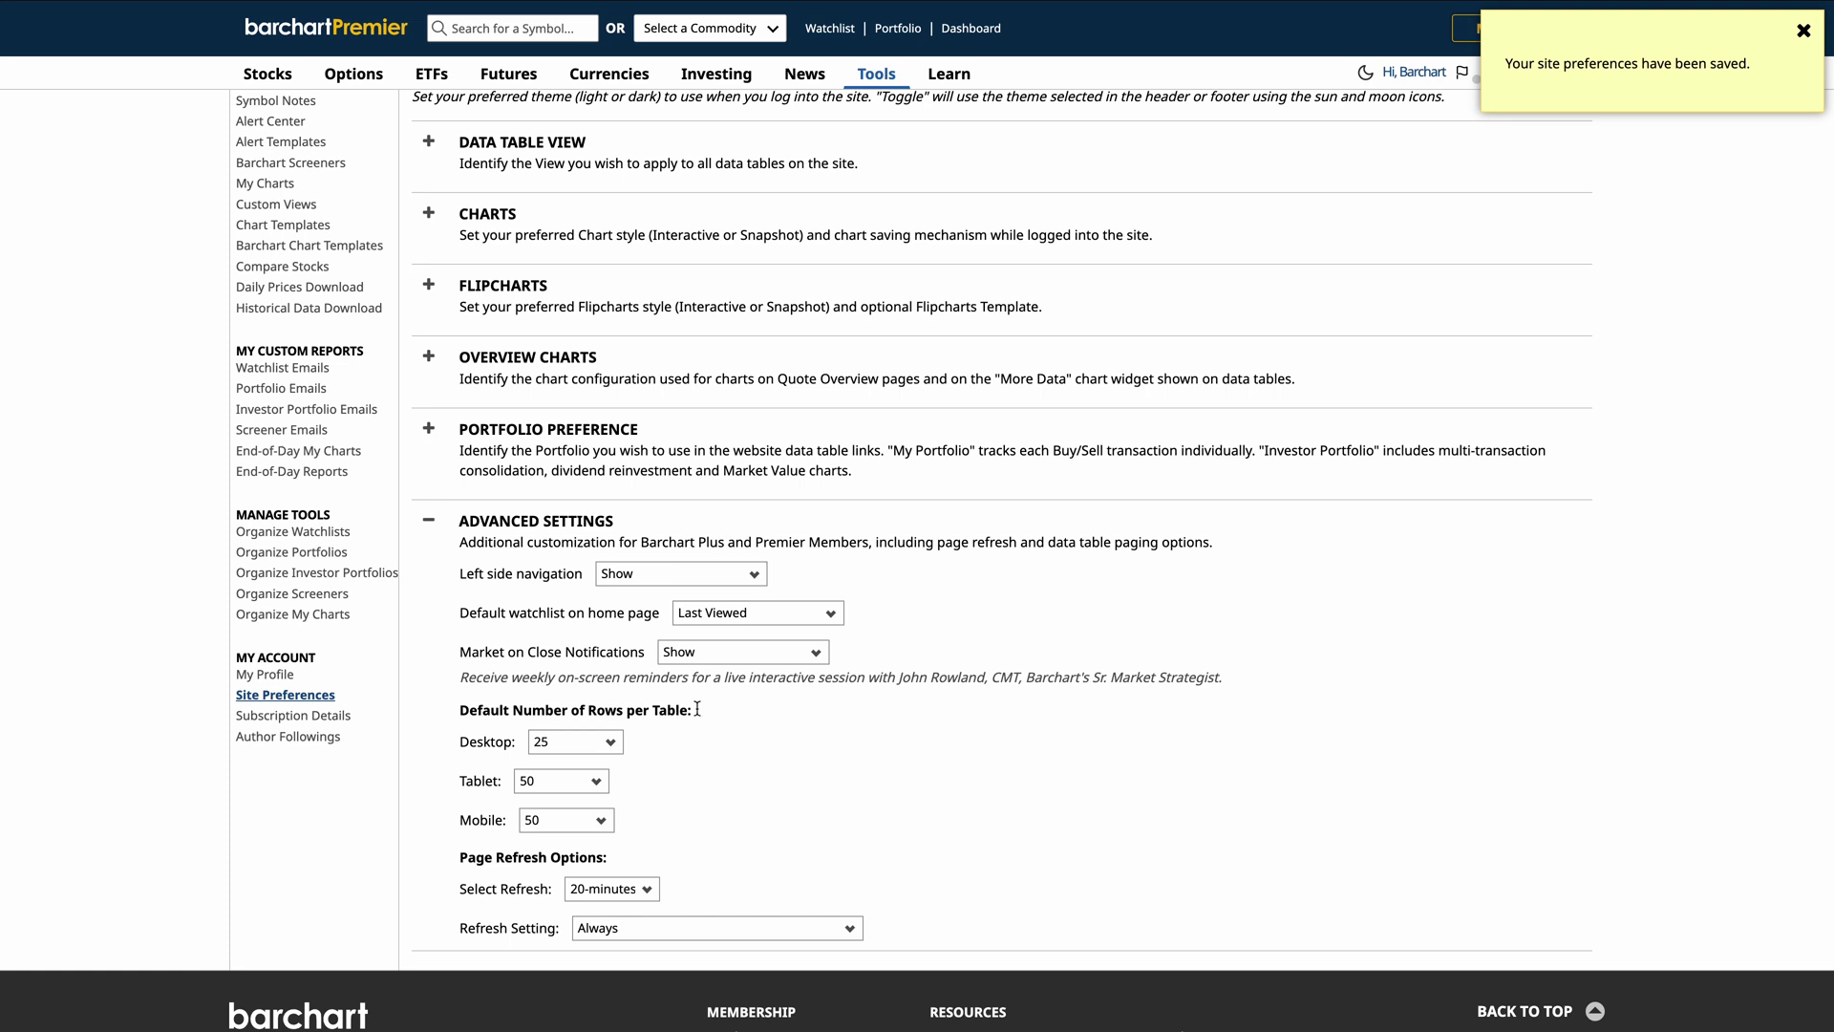
# Set page refresh to 10-minutes on Always, then return to Top 100 Stocks
pyautogui.scroll(2, 813, 738)
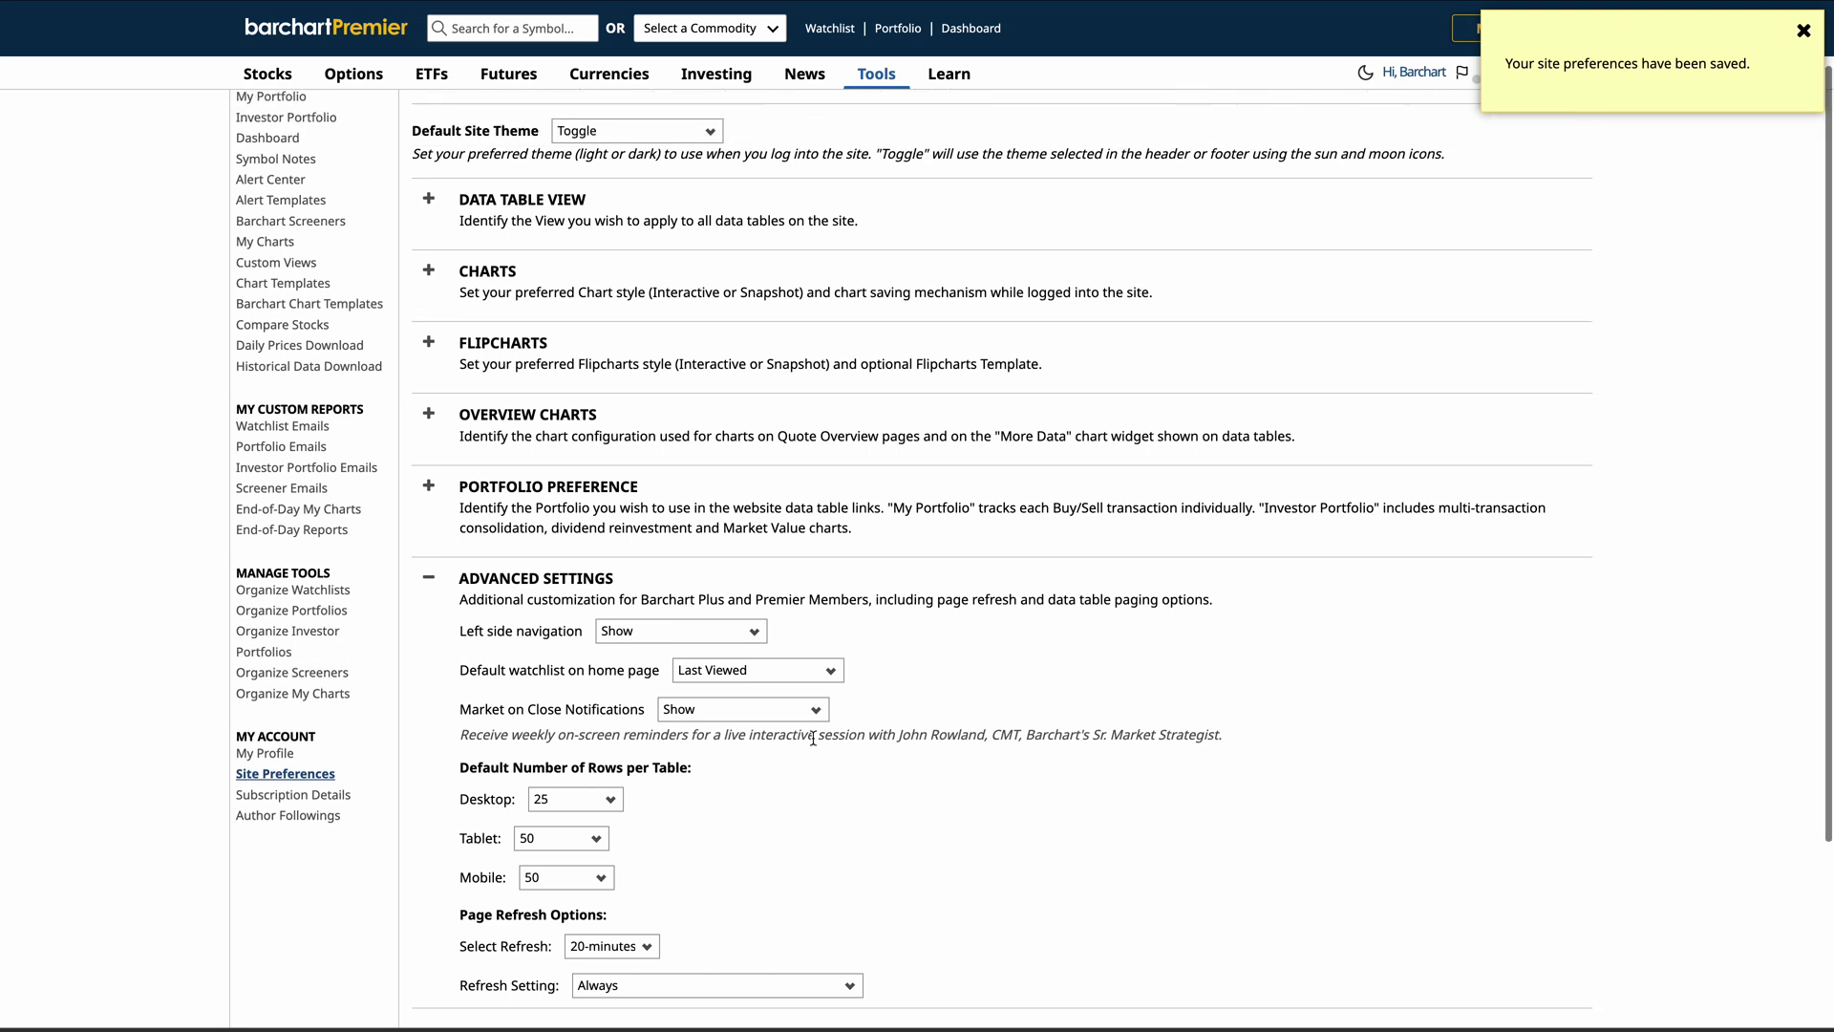
pyautogui.scroll(1, 813, 737)
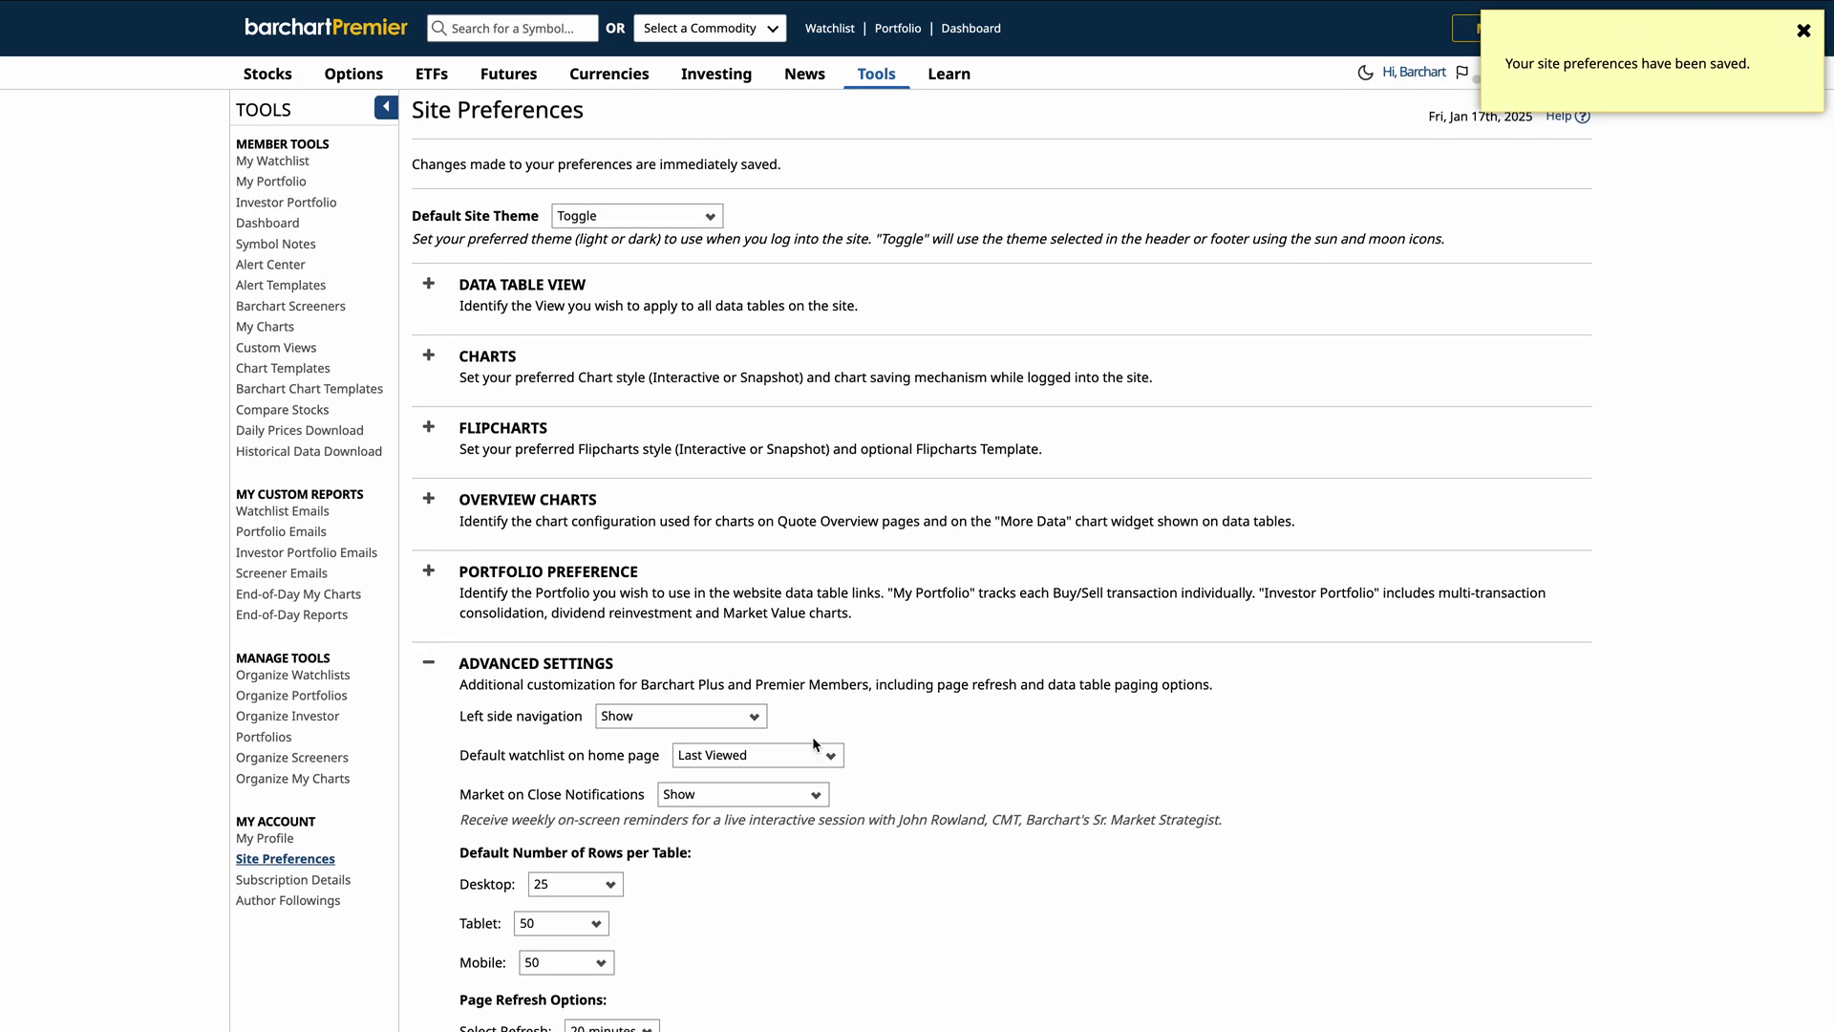
pyautogui.scroll(-3, 738, 890)
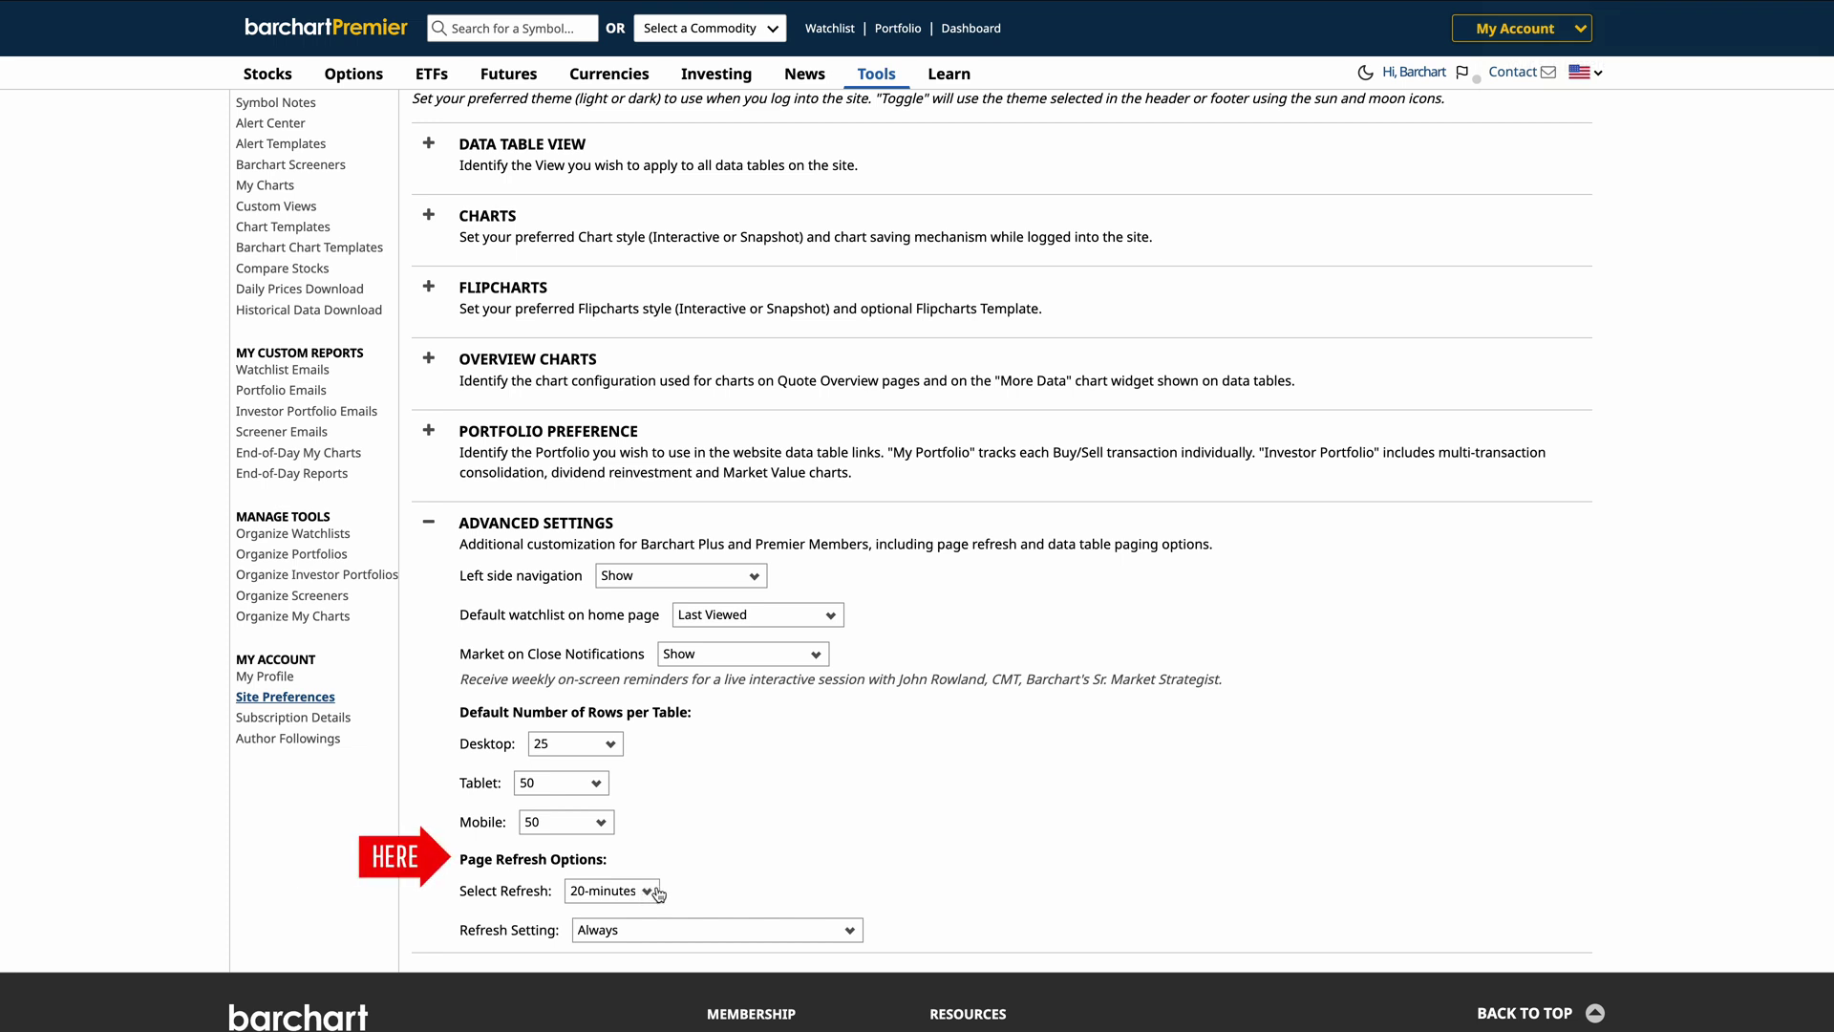
pyautogui.click(644, 894)
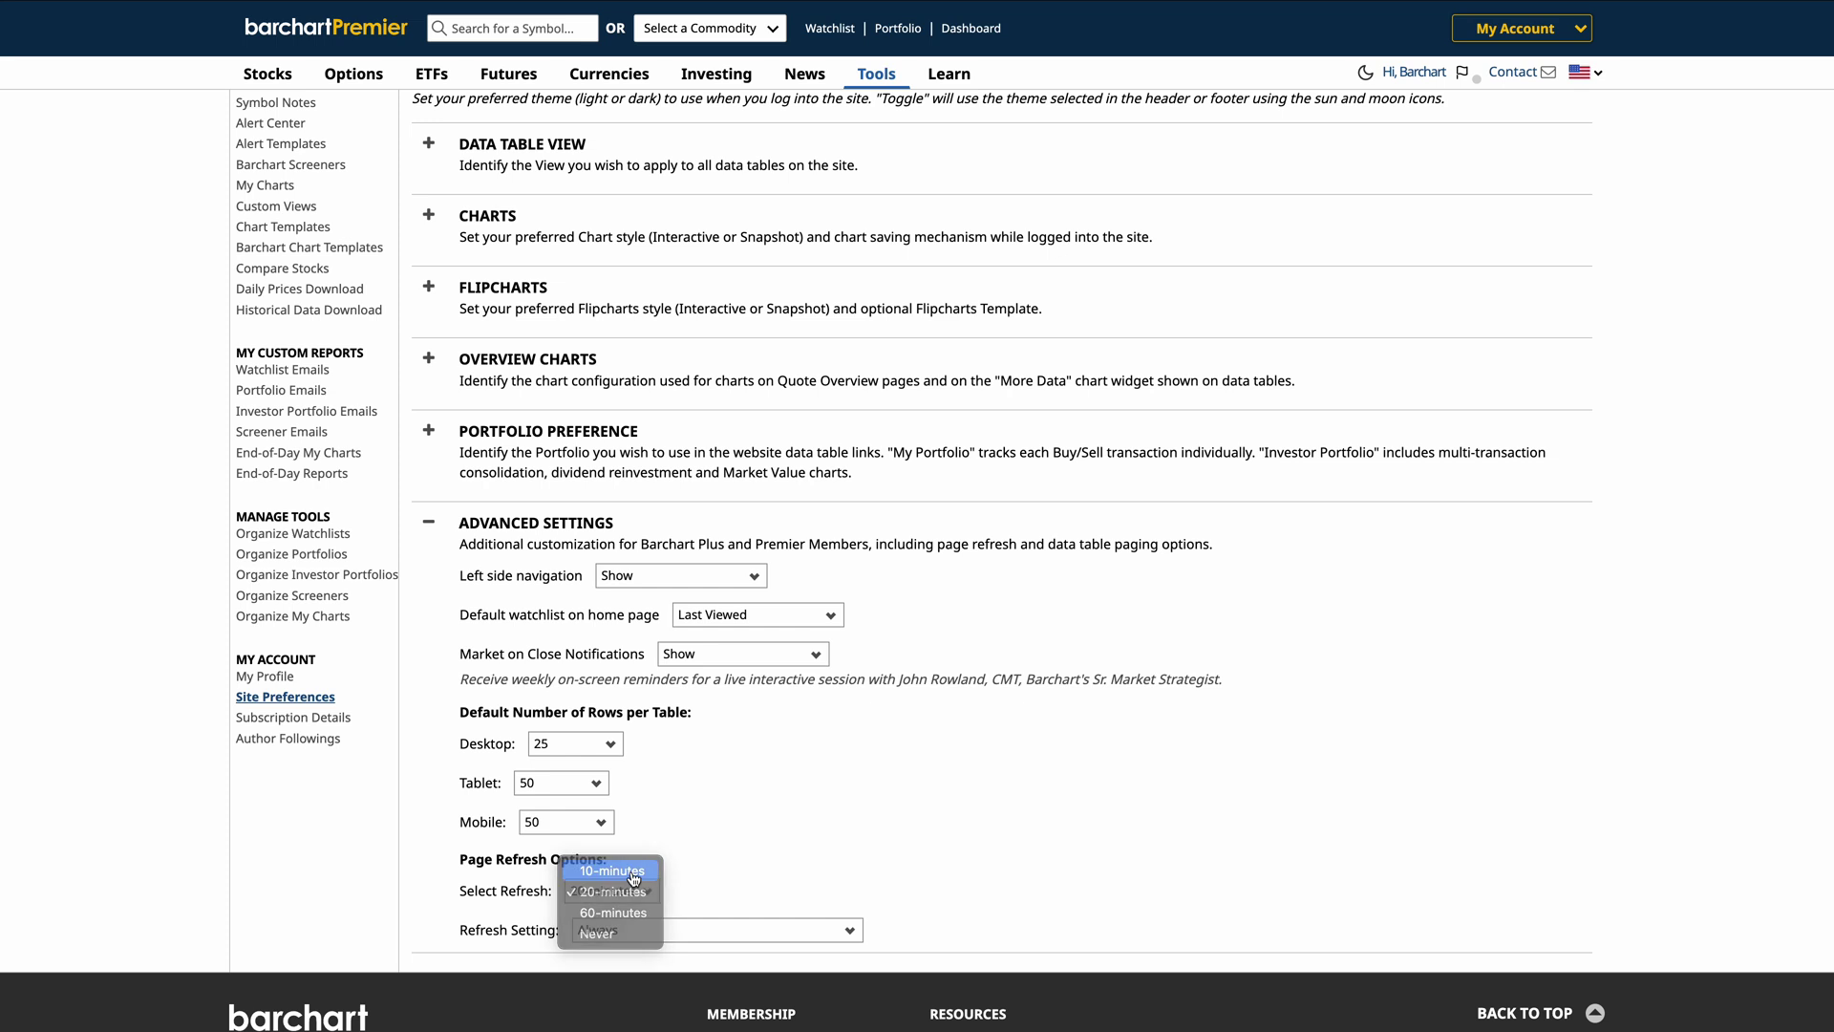
pyautogui.click(631, 872)
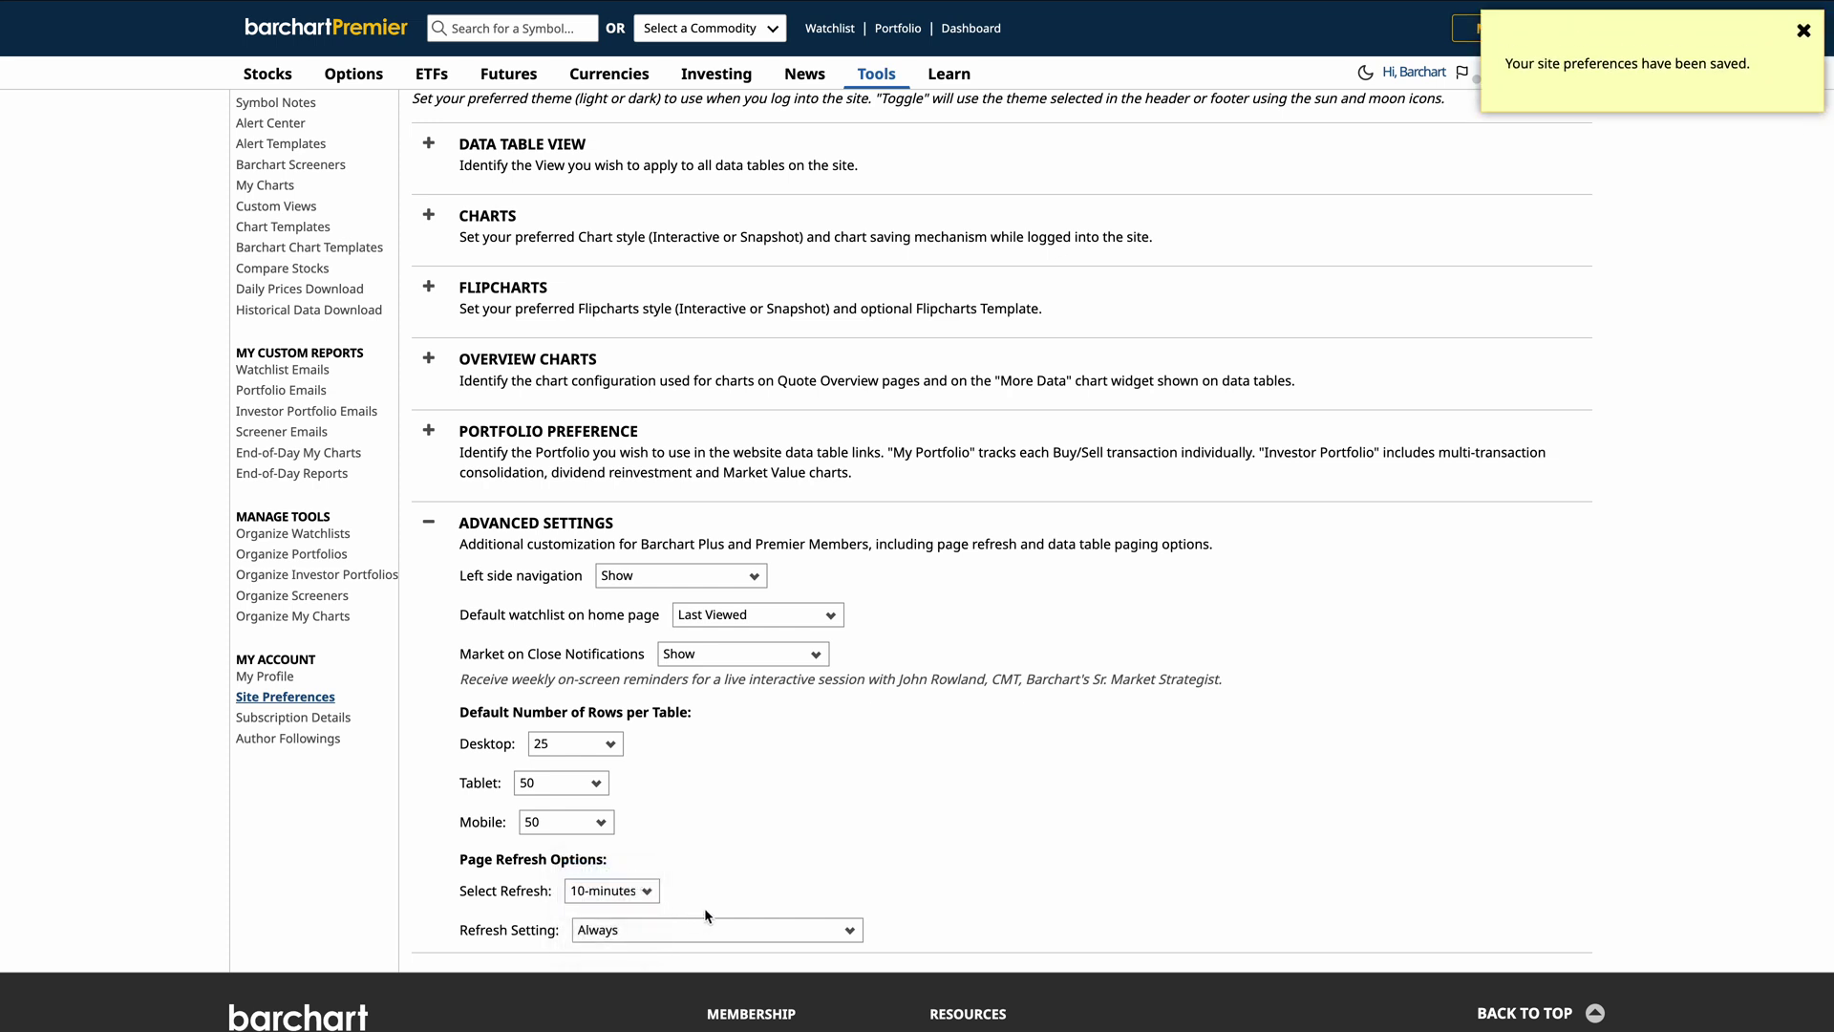
pyautogui.click(705, 931)
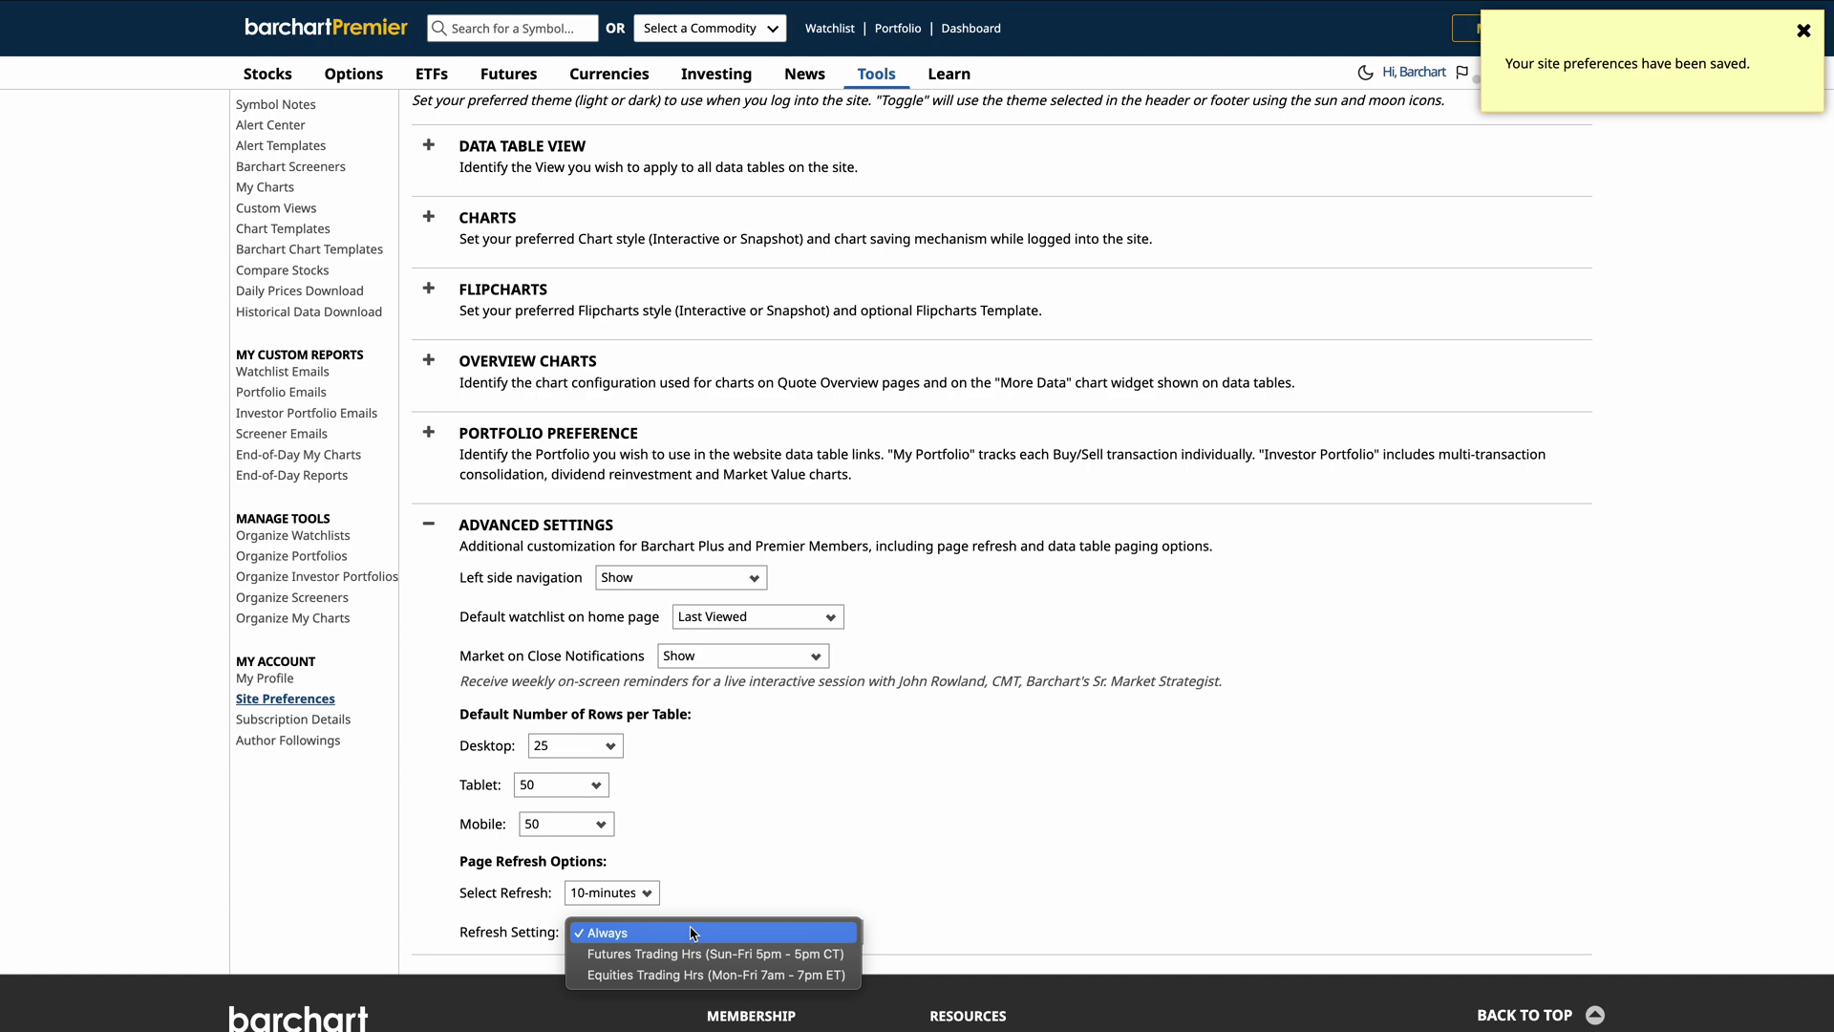
pyautogui.click(689, 931)
pyautogui.scroll(-1, 737, 879)
pyautogui.scroll(3, 734, 870)
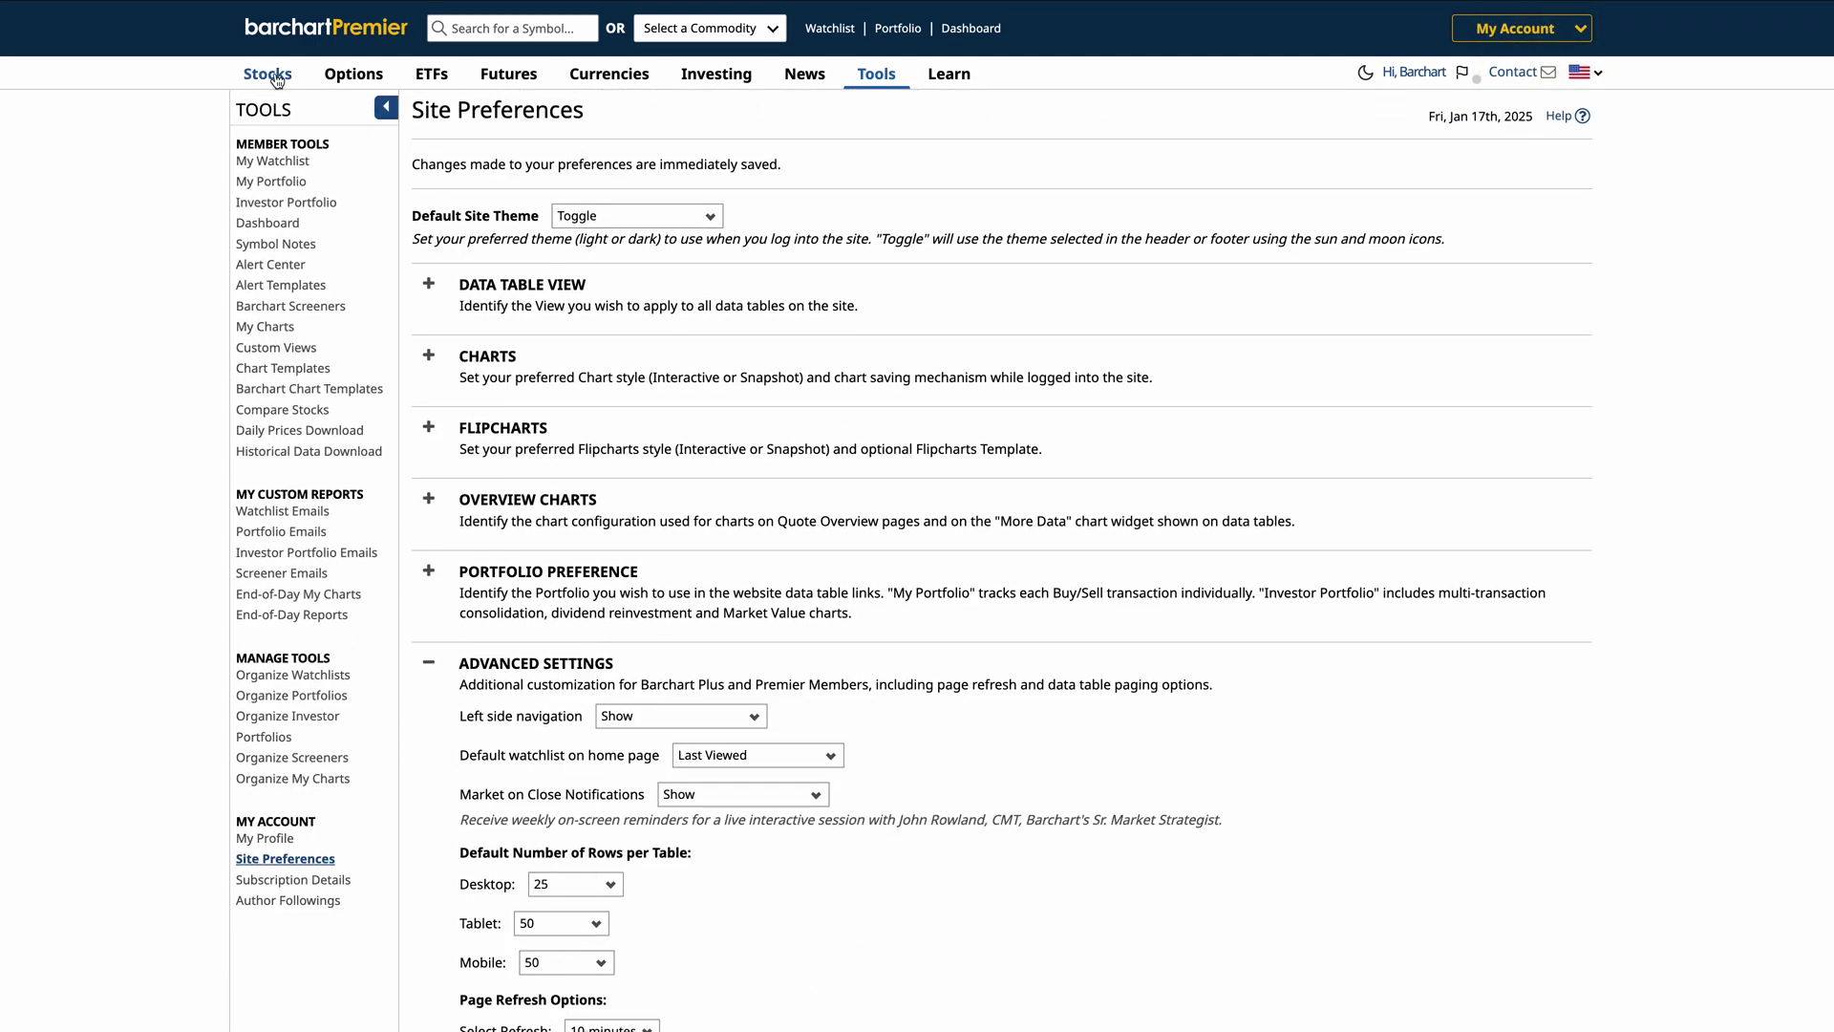
pyautogui.moveTo(268, 73)
pyautogui.click(181, 196)
# Try choosing Options View for the 25-row Top 100 Stocks table; it stays in Main View
pyautogui.scroll(-2, 718, 747)
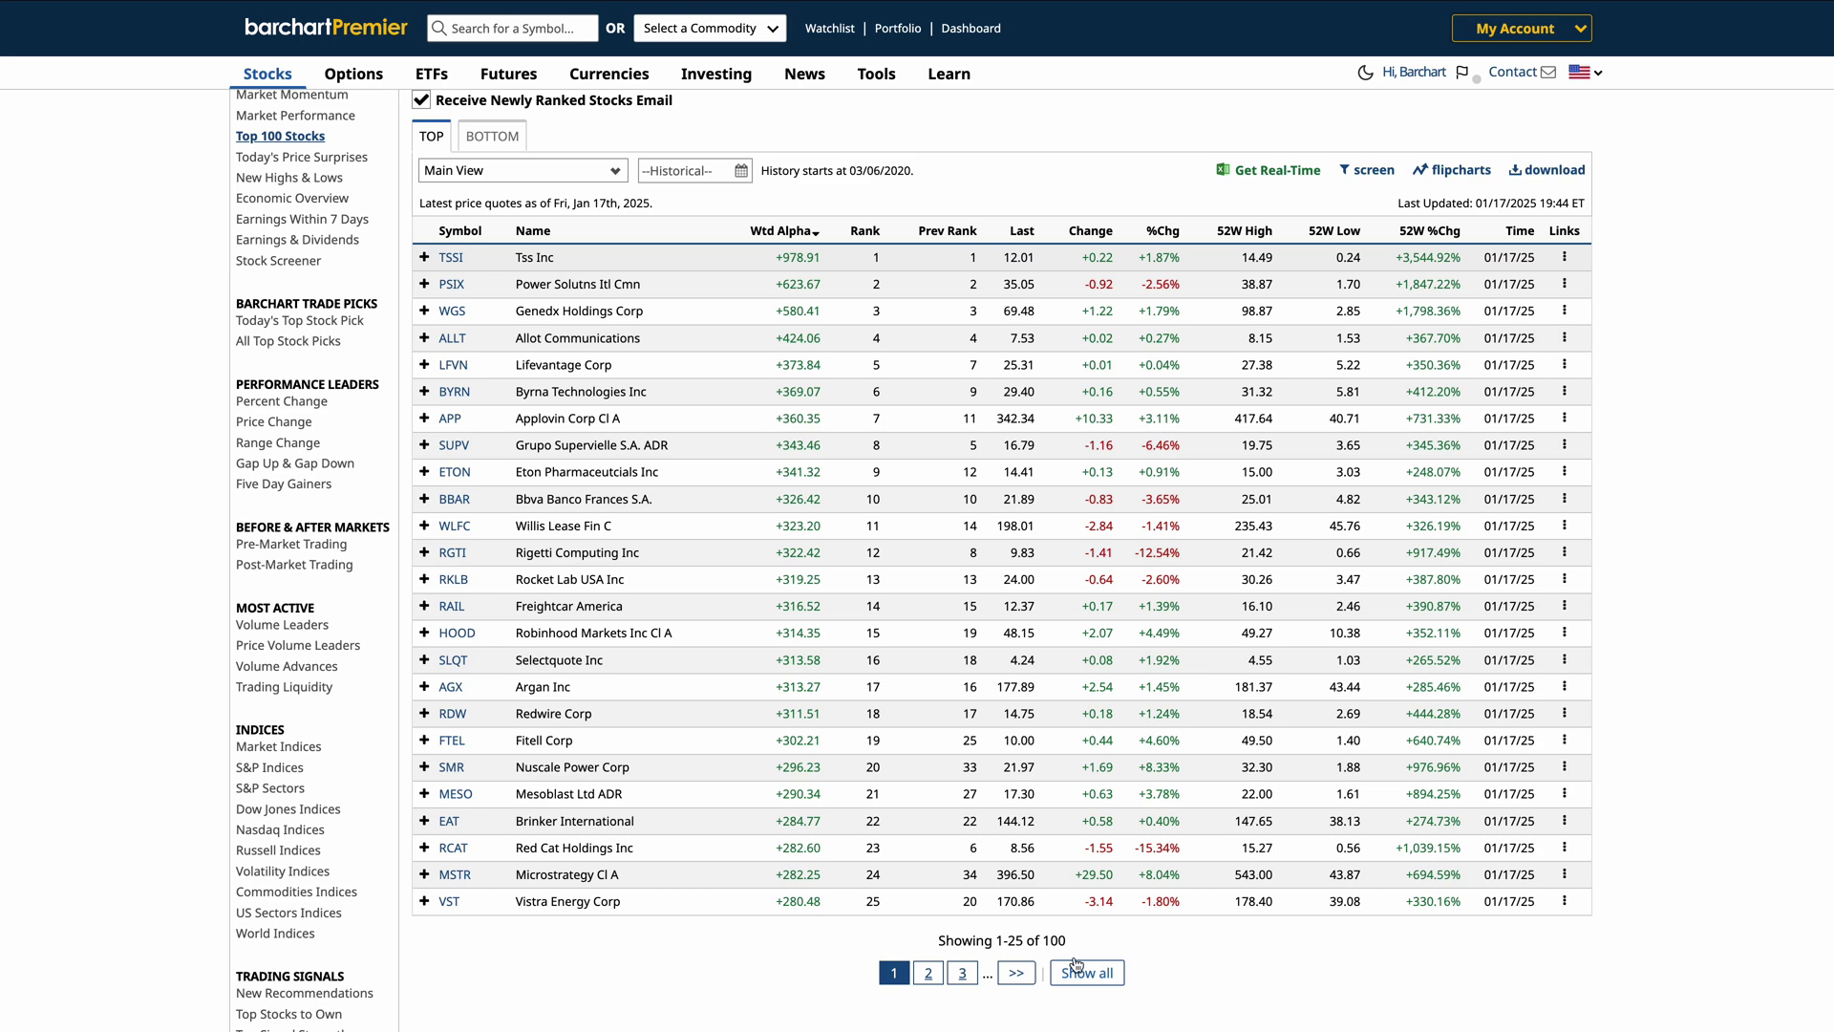
pyautogui.click(469, 338)
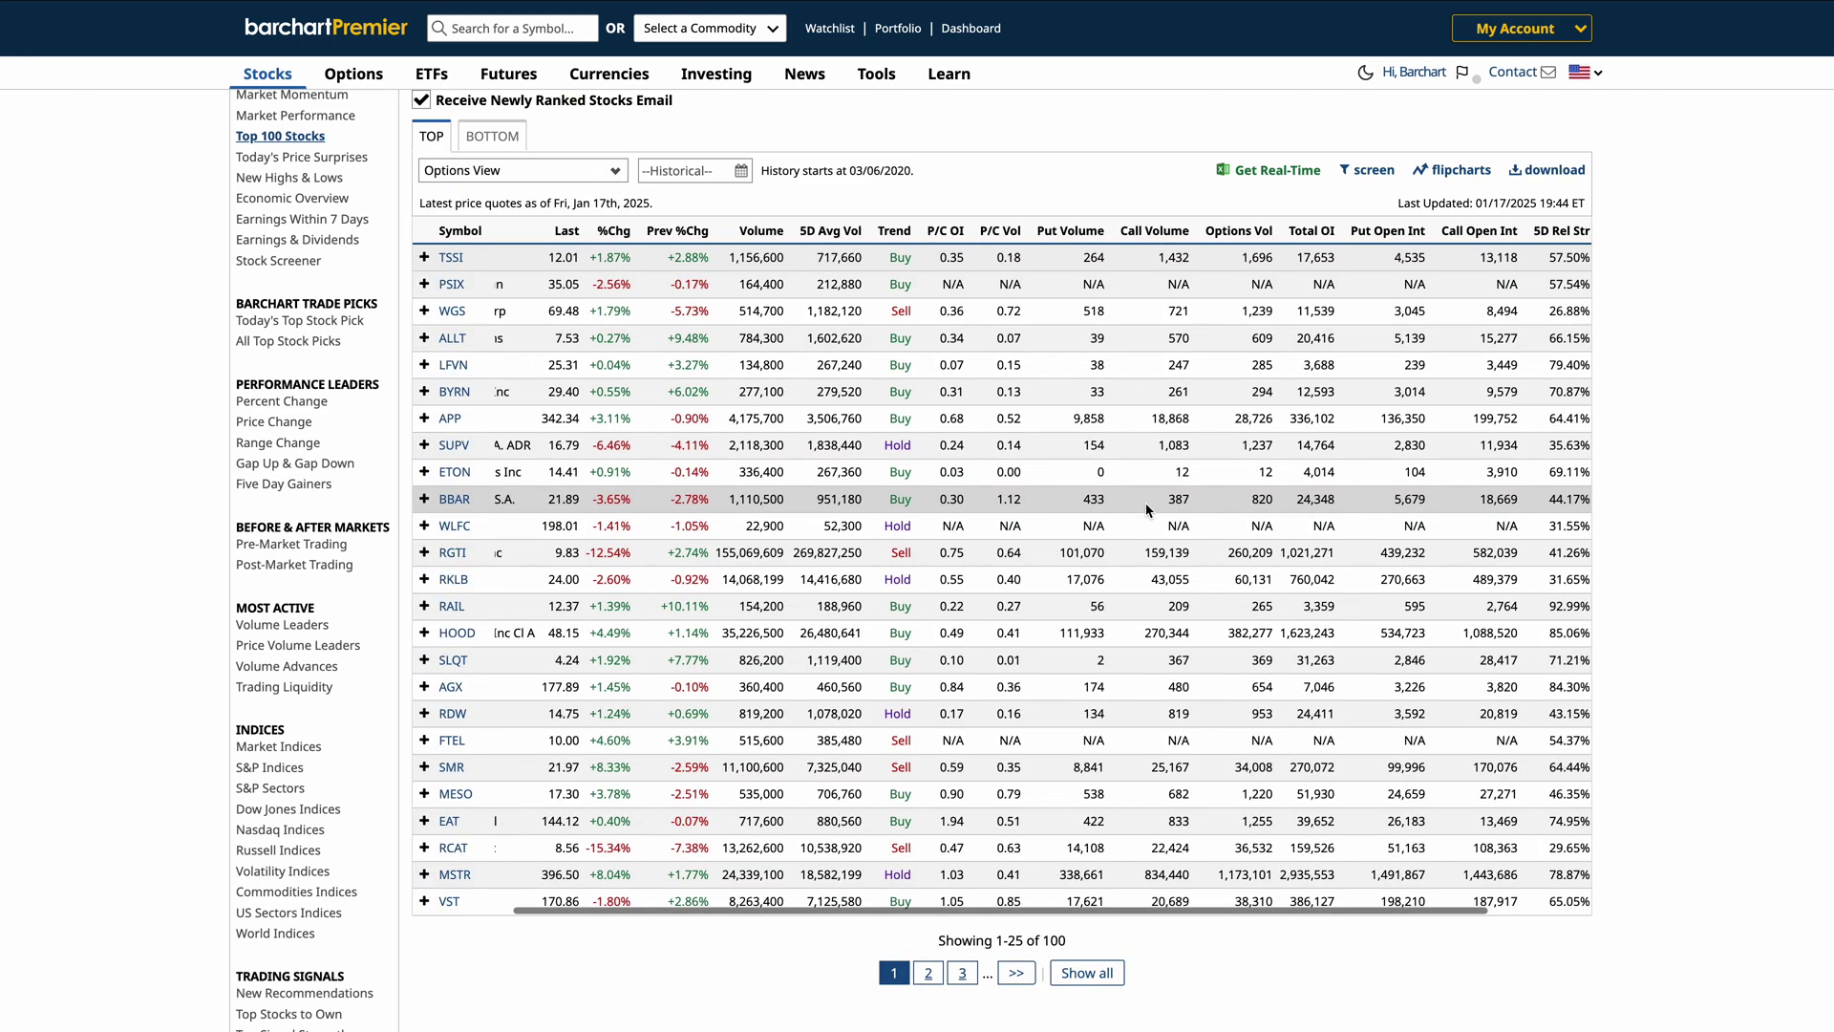
pyautogui.scroll(2, 1167, 508)
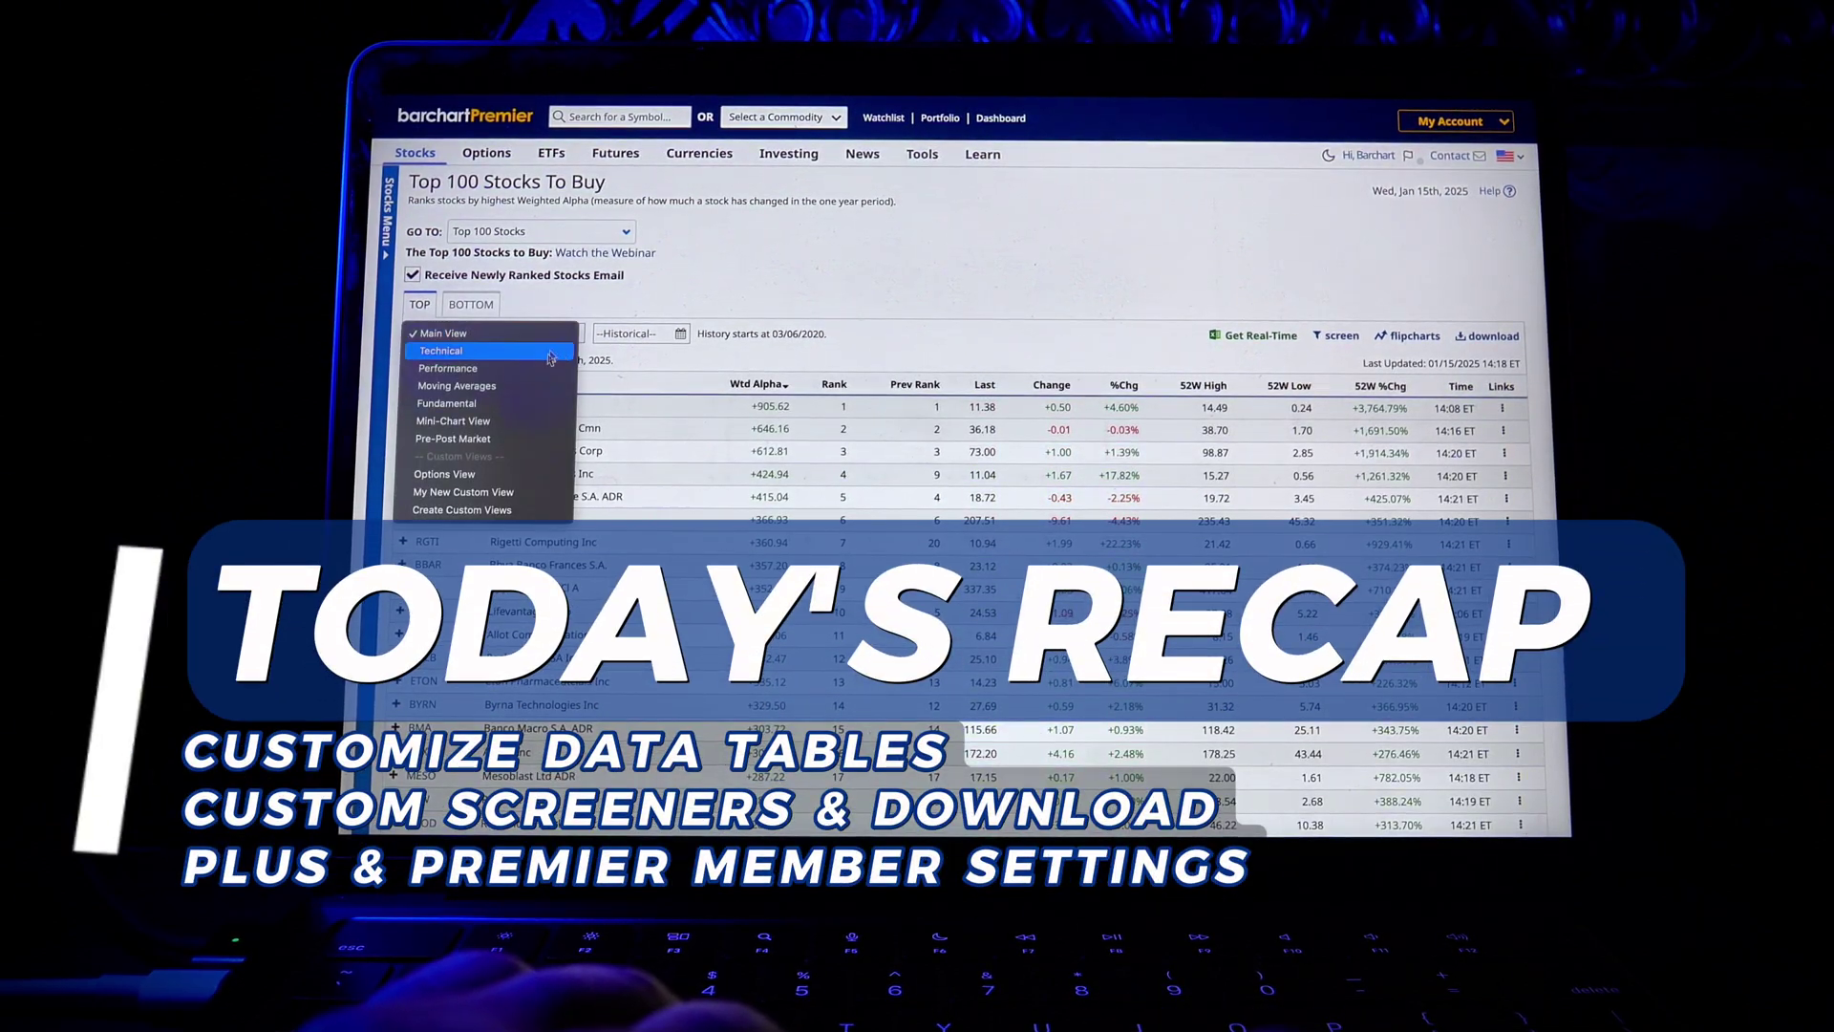
# Apply Options View to the Top 100 Stocks table and browse its put/call and open-interest columns
pyautogui.click(527, 475)
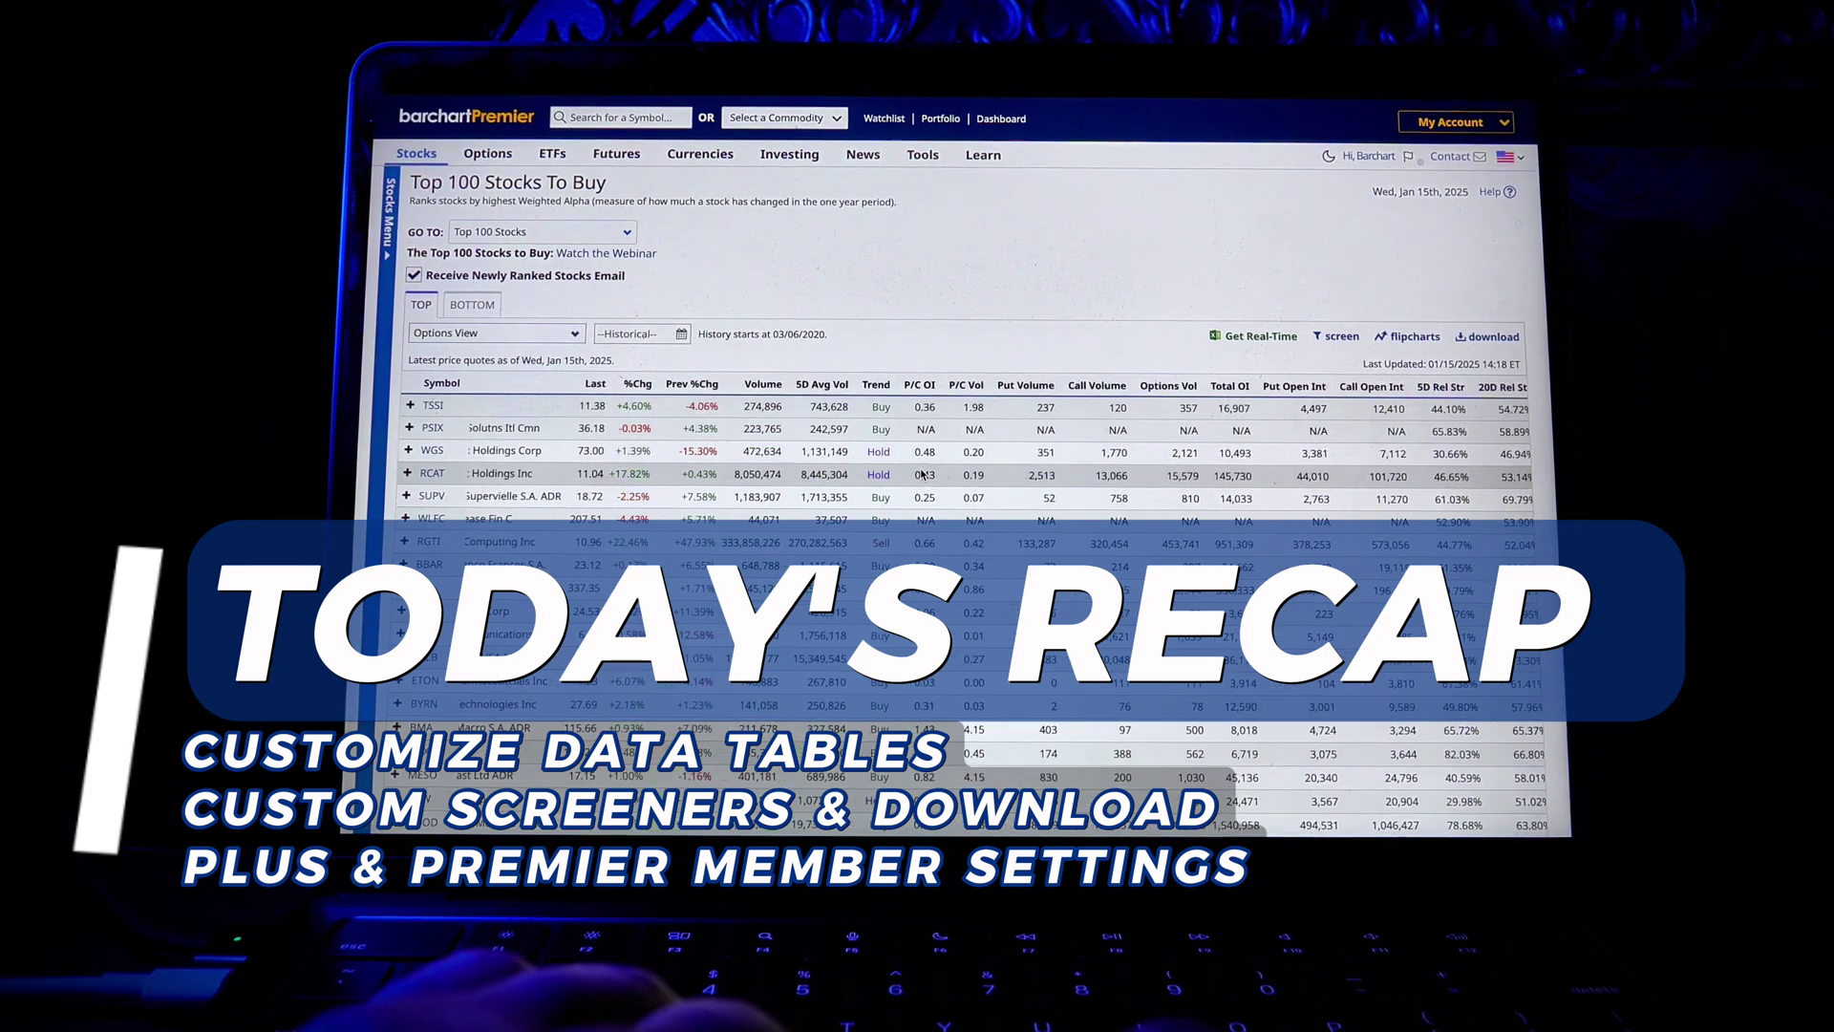
pyautogui.hscroll(3, 923, 475)
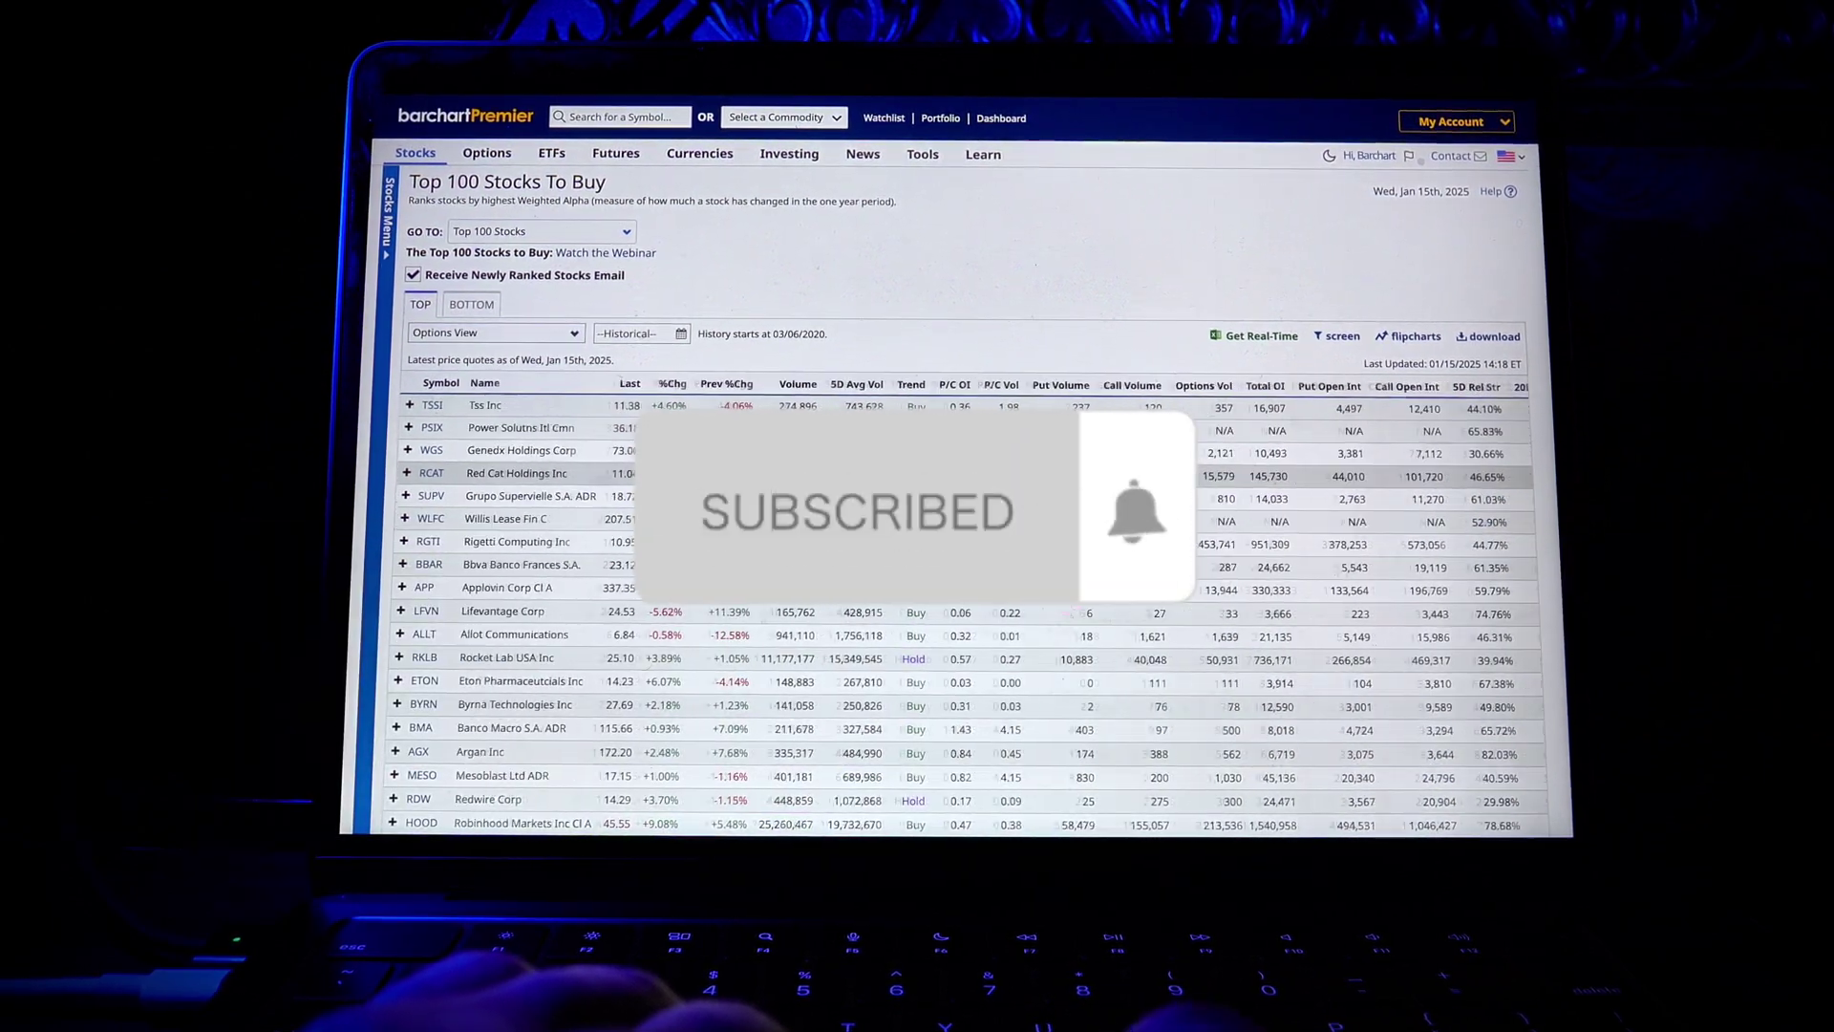
pyautogui.scroll(-5, 923, 472)
pyautogui.scroll(-3, 923, 473)
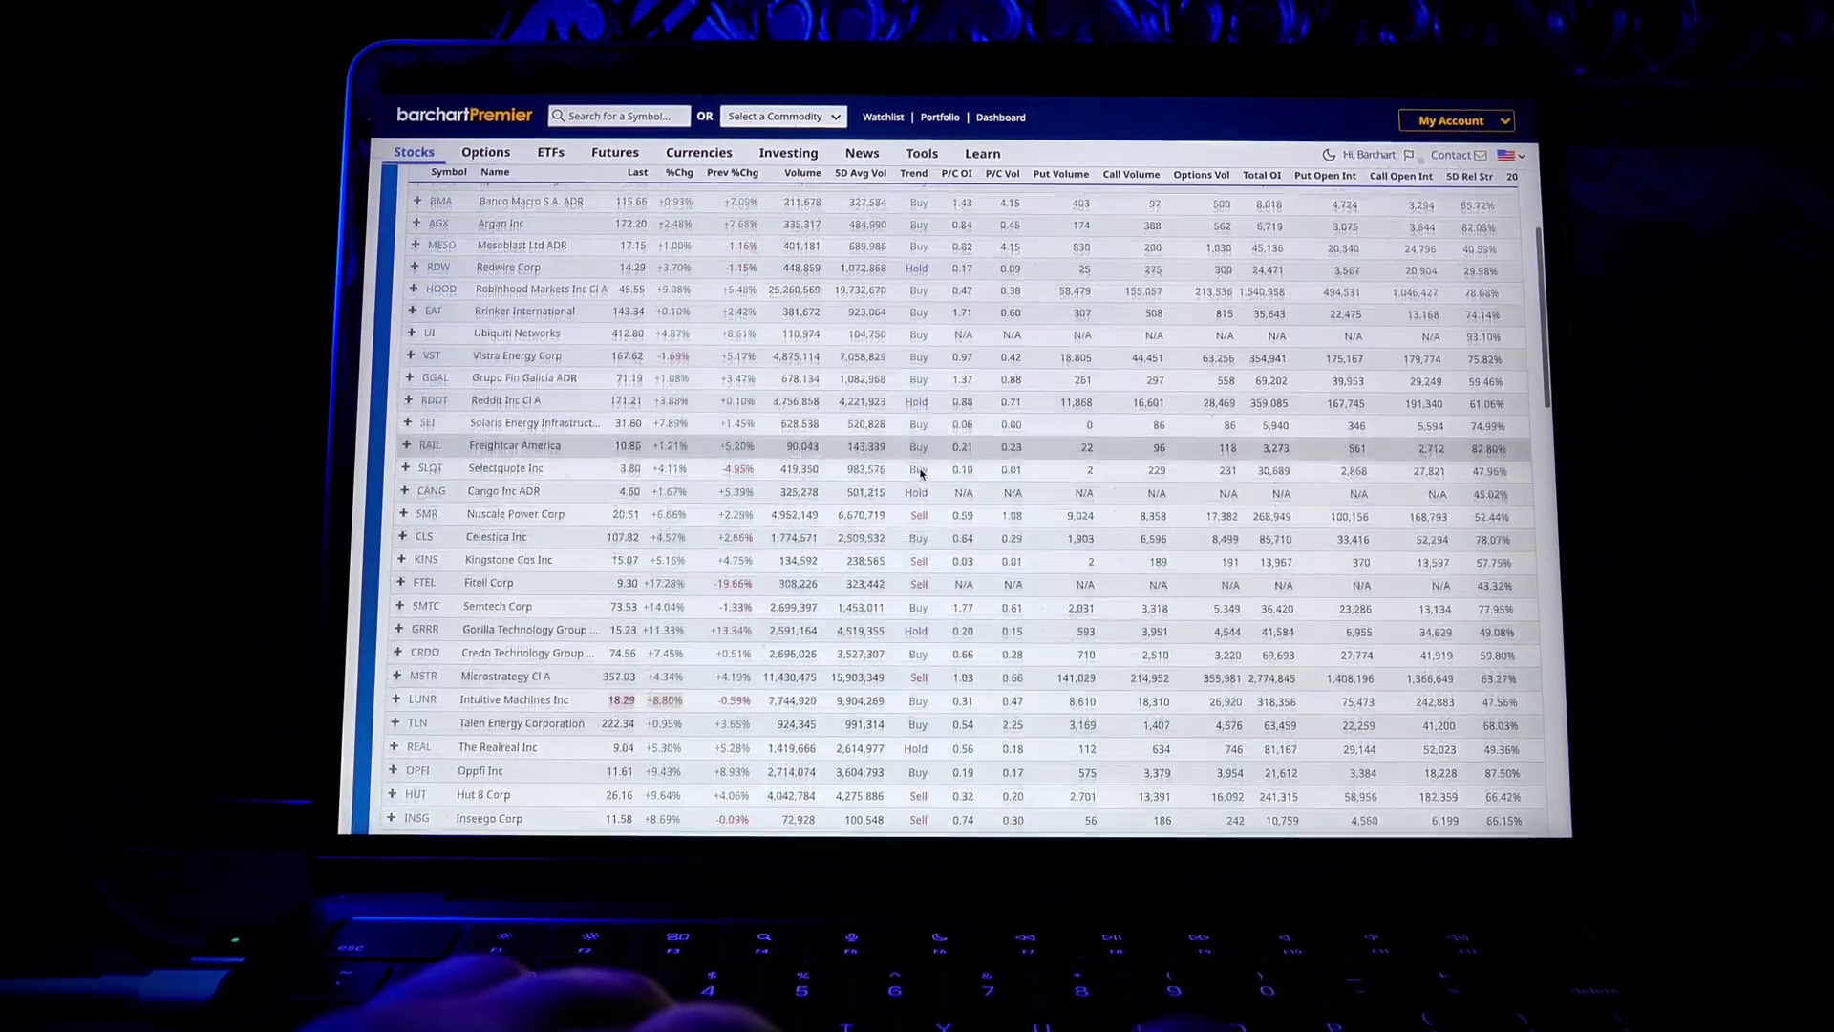